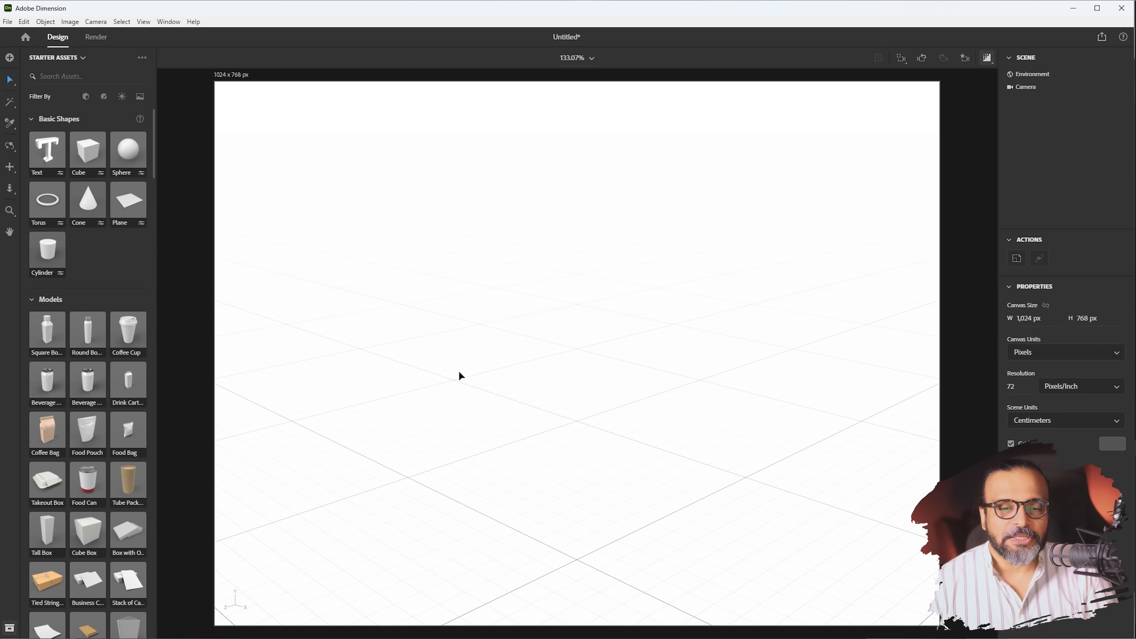
# - Set the canvas size to 3840 px wide and 2160 px high
pyautogui.scroll(1, 536, 195)
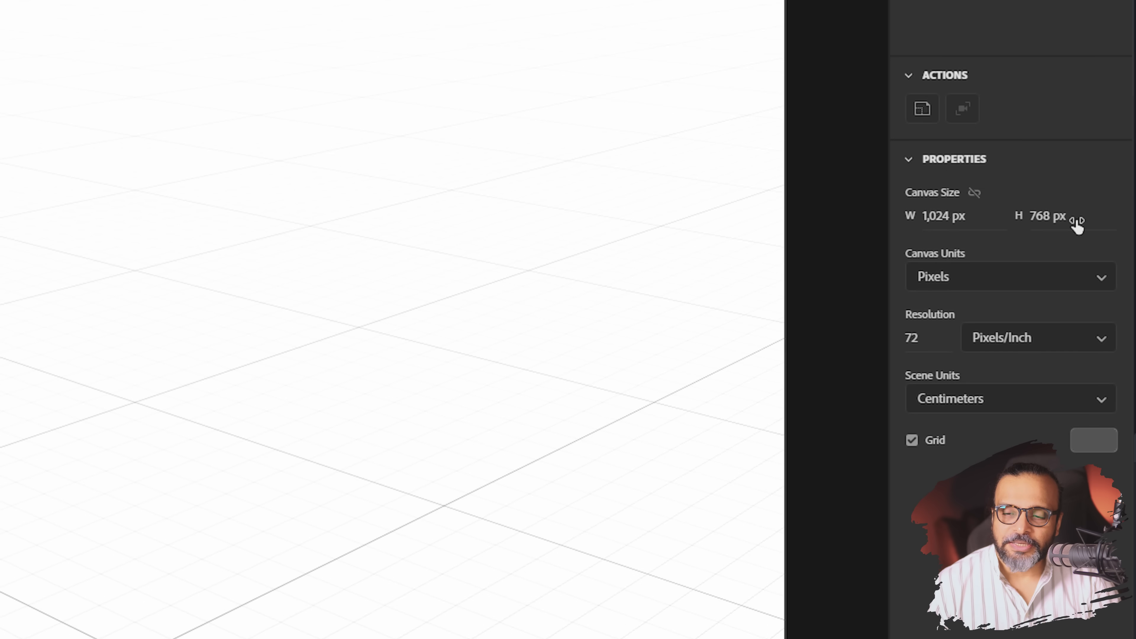
pyautogui.click(953, 219)
pyautogui.moveTo(972, 220); pyautogui.dragTo(913, 219)
pyautogui.write('3840')
pyautogui.press('capslock')
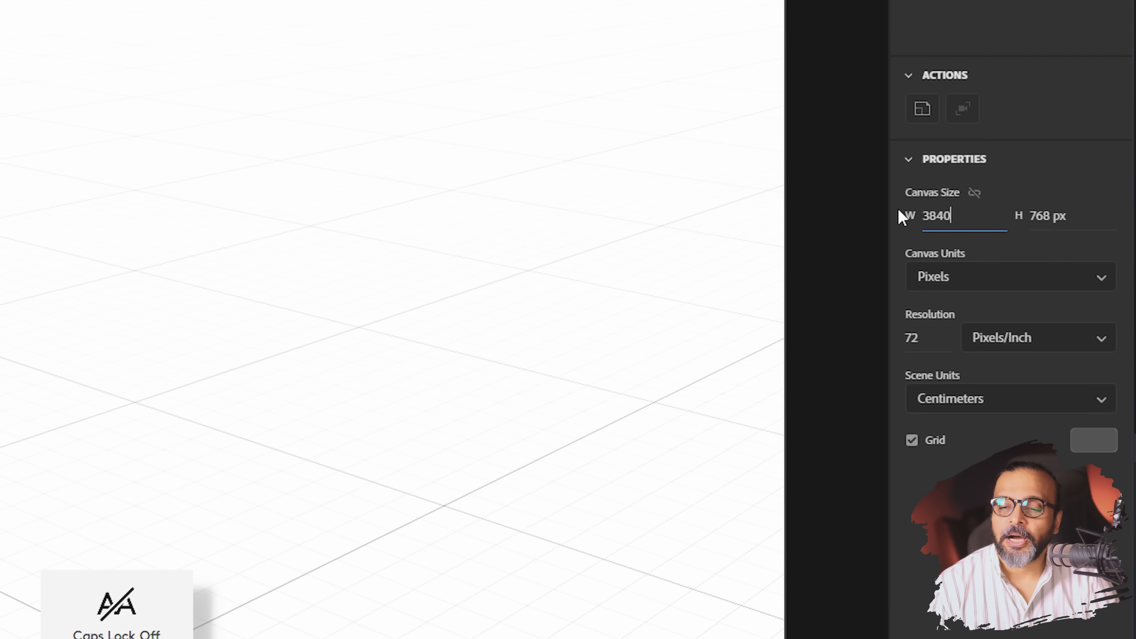
pyautogui.press('capslock')
pyautogui.press('Tab')
pyautogui.write('216')
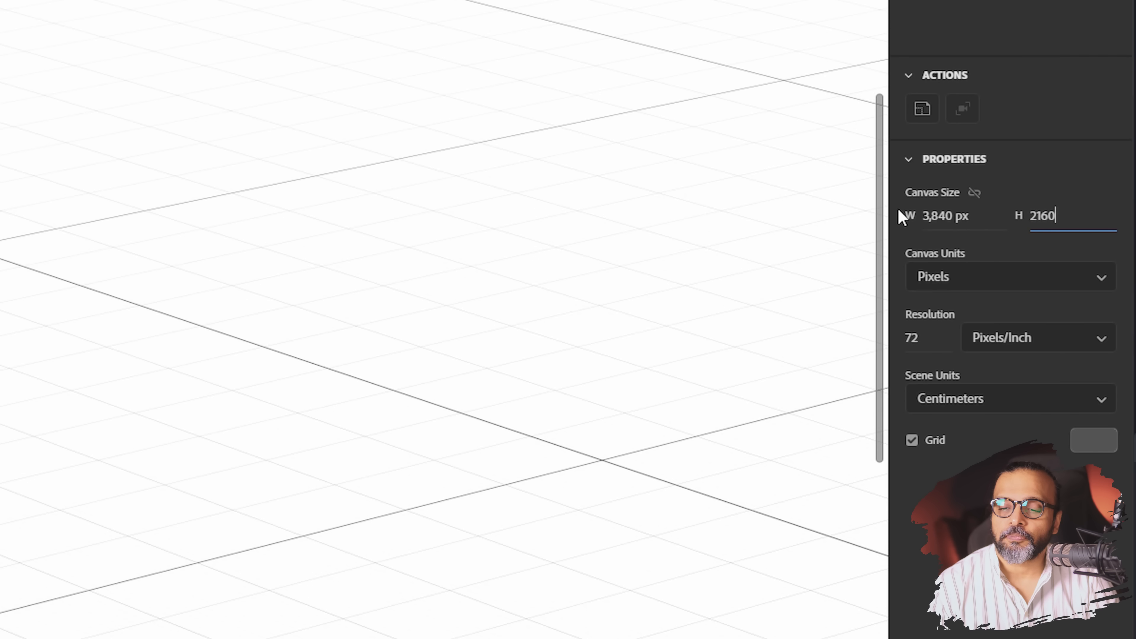
pyautogui.press('Return')
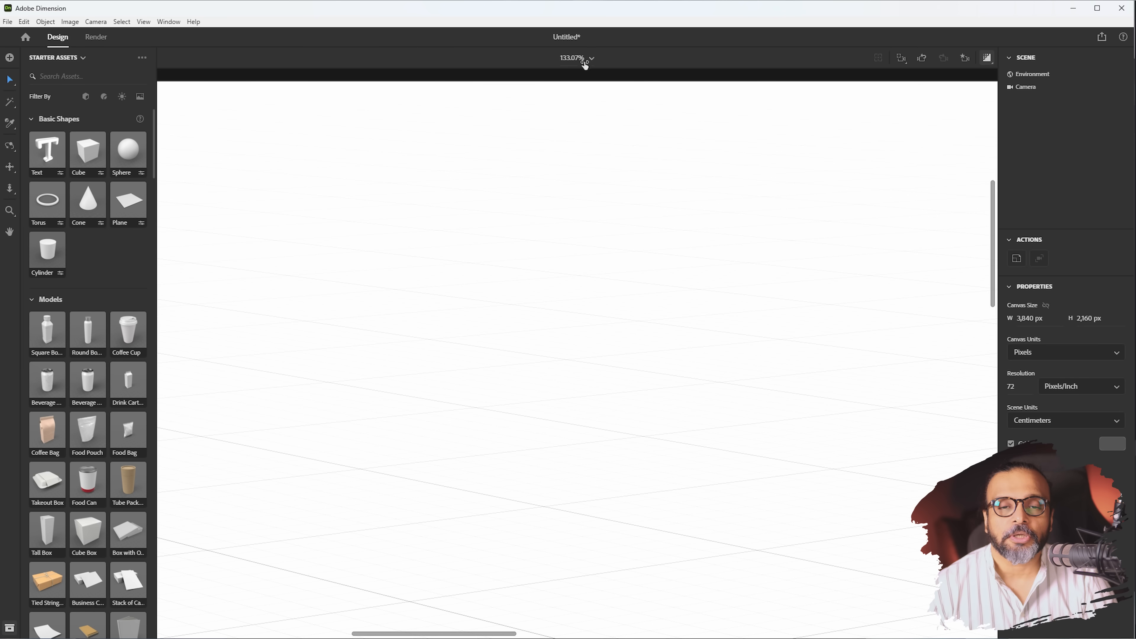
# - Add the Text basic shape to the canvas and move it to about X -53, Y -2.6, Z -19.5 cm
pyautogui.click(592, 61)
pyautogui.click(573, 83)
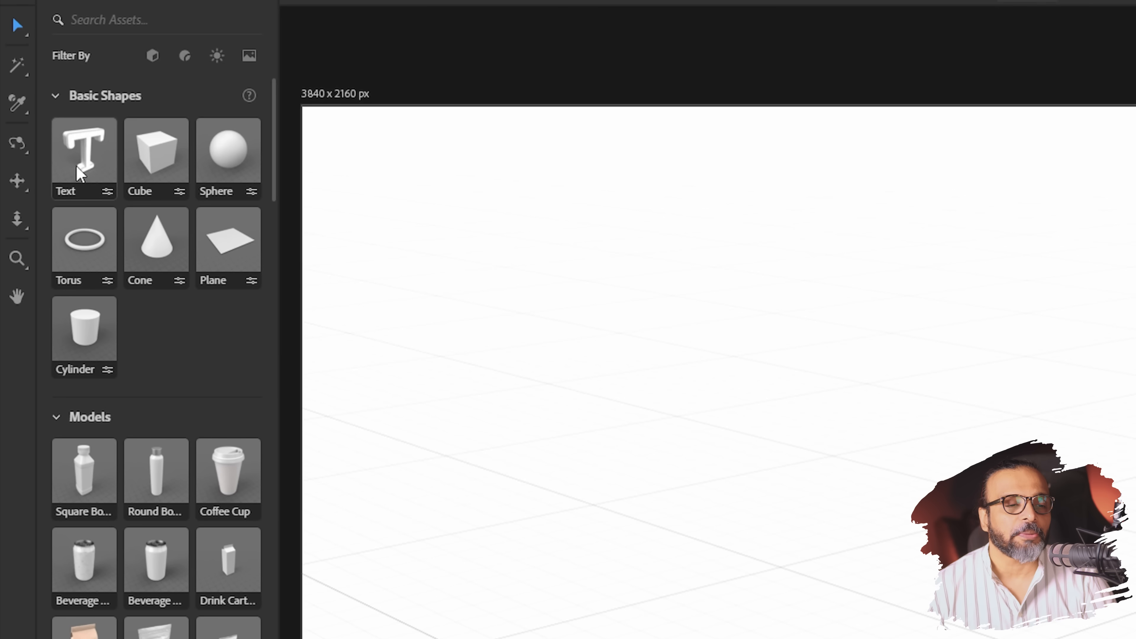
pyautogui.scroll(-2, 97, 147)
pyautogui.scroll(2, 98, 148)
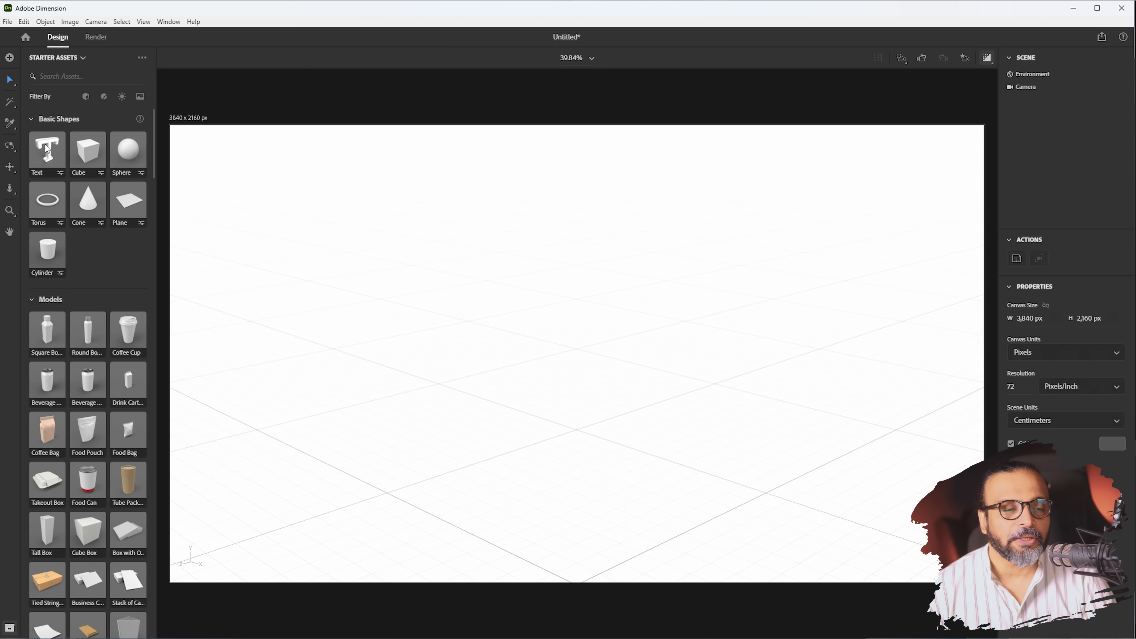
pyautogui.moveTo(46, 148); pyautogui.dragTo(401, 204)
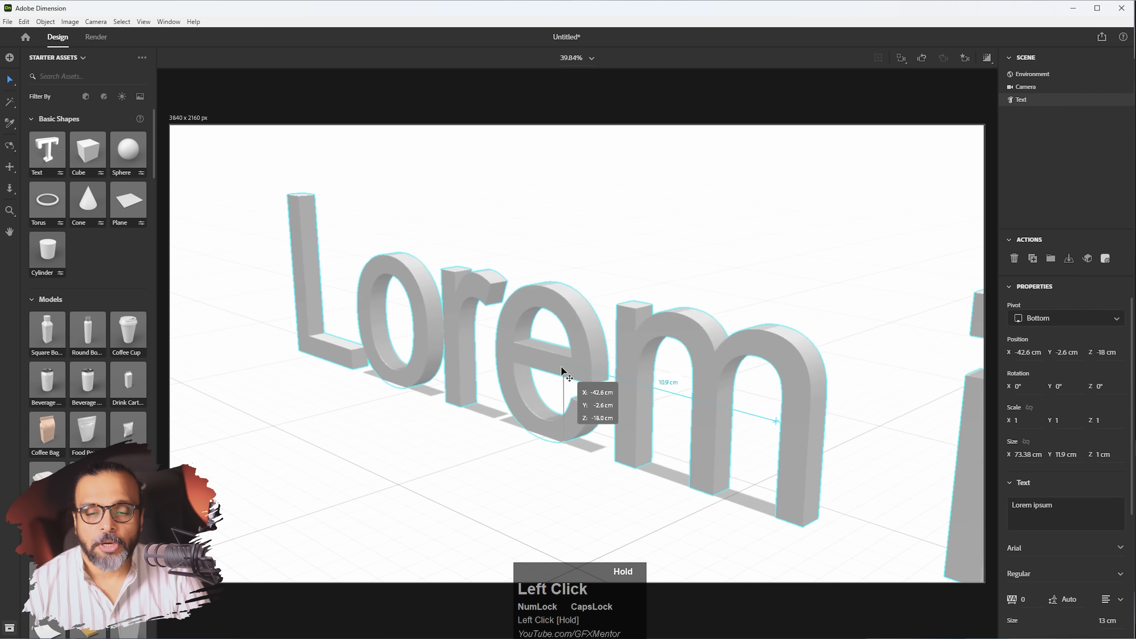
pyautogui.moveTo(568, 373); pyautogui.dragTo(451, 334)
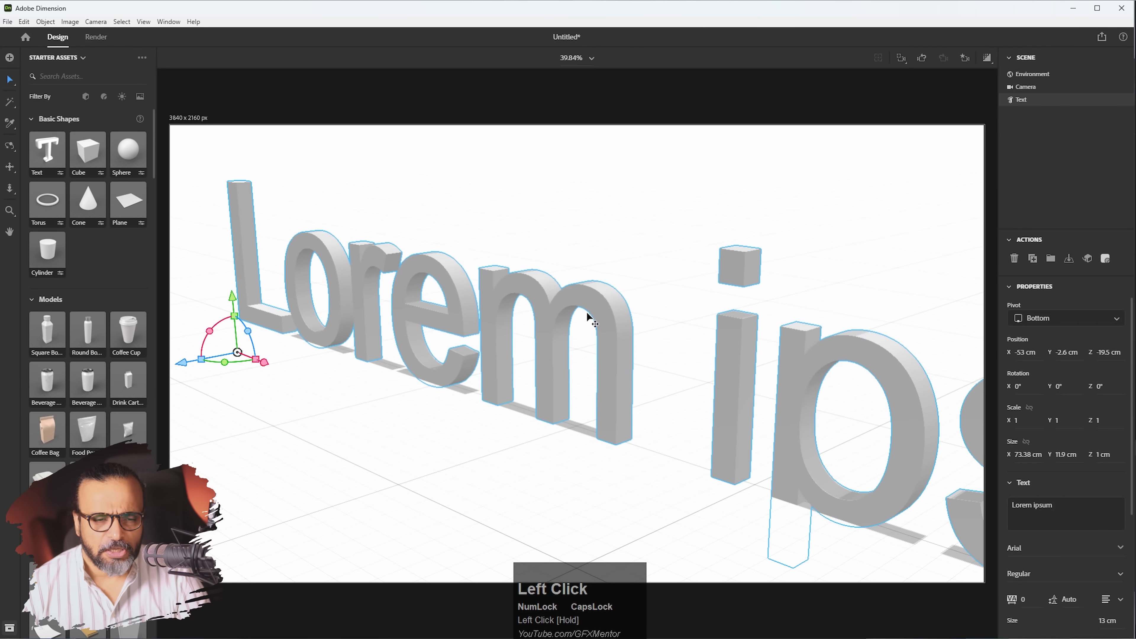
# - Examine the text object's transform, font, size, depth and bevel properties
pyautogui.scroll(-5, 1061, 531)
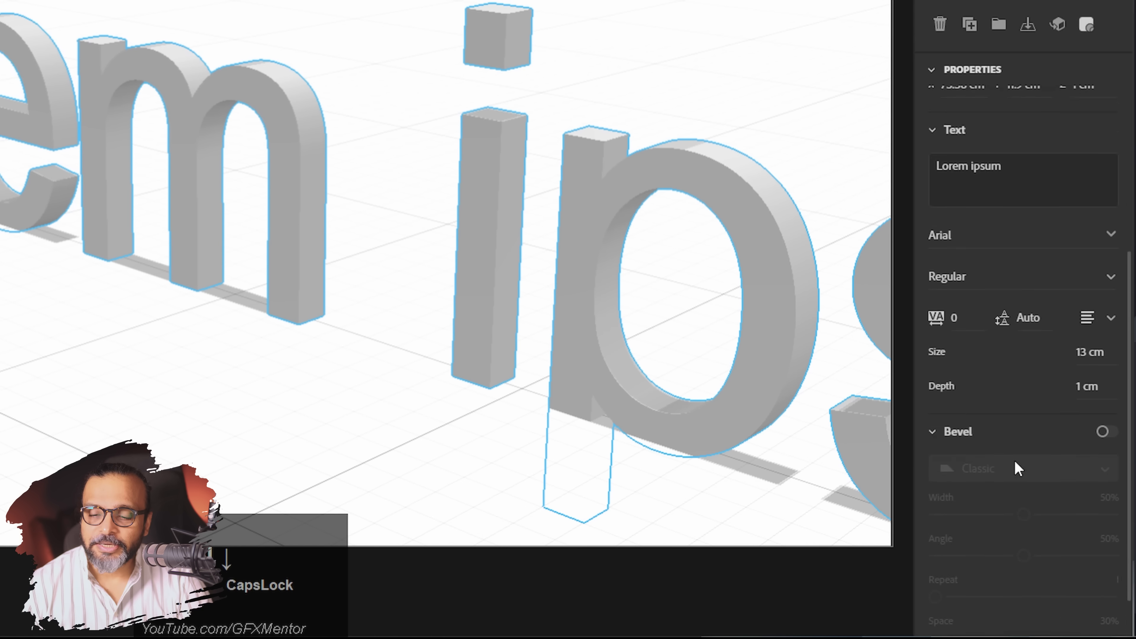
pyautogui.scroll(5, 1061, 530)
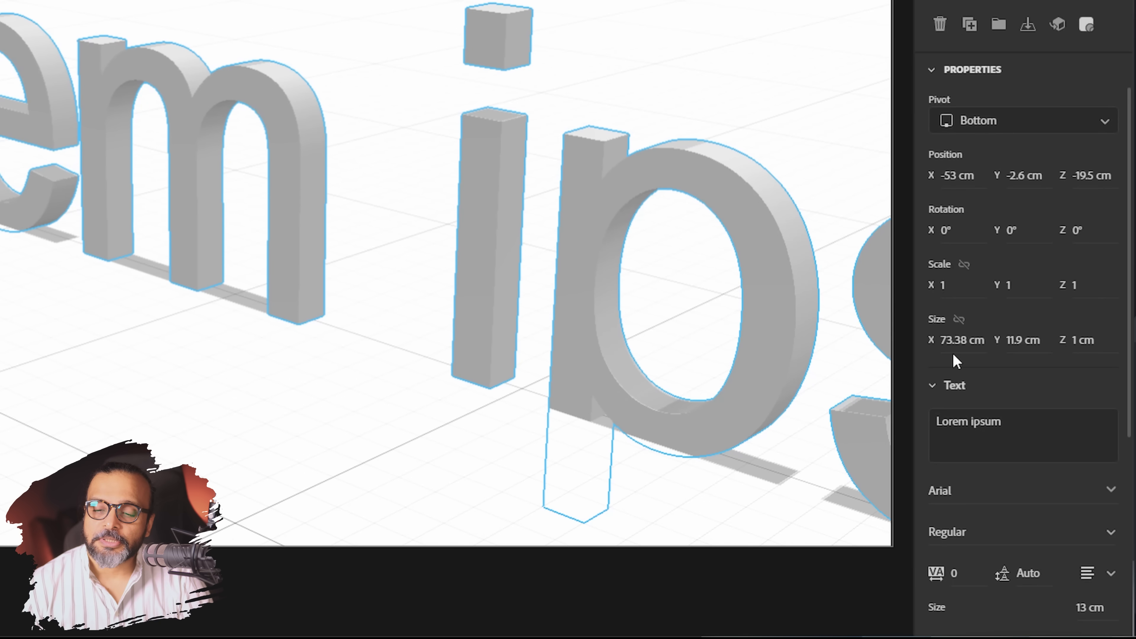
pyautogui.press('capslock')
pyautogui.scroll(-6, 993, 352)
pyautogui.scroll(2, 993, 351)
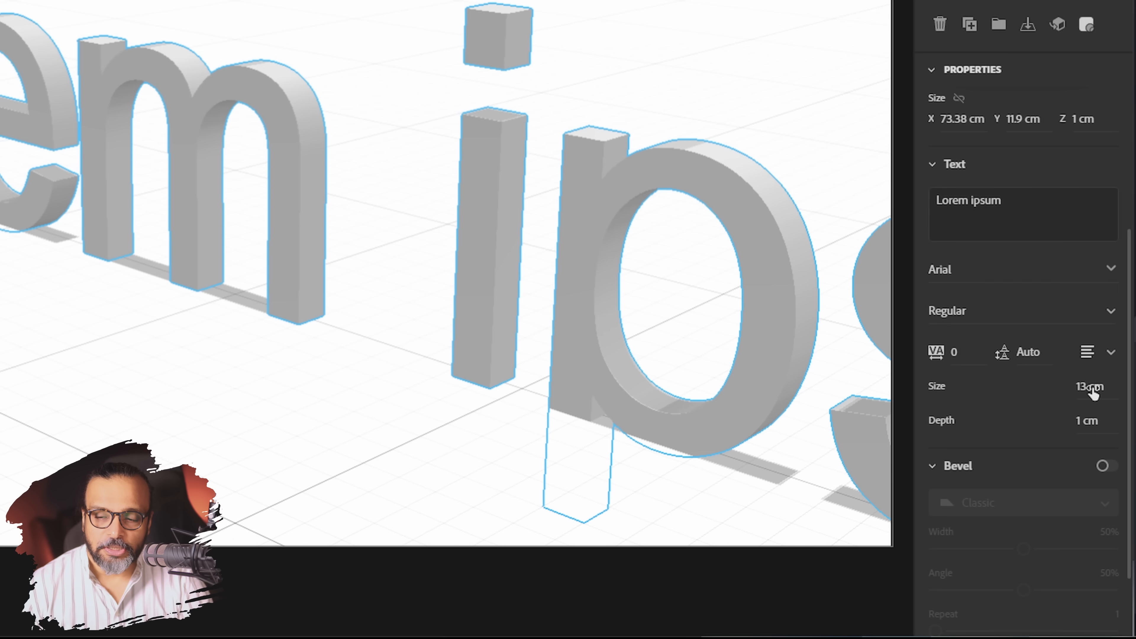
pyautogui.scroll(5, 962, 345)
pyautogui.press('capslock')
pyautogui.press('capslock')
pyautogui.scroll(-5, 988, 434)
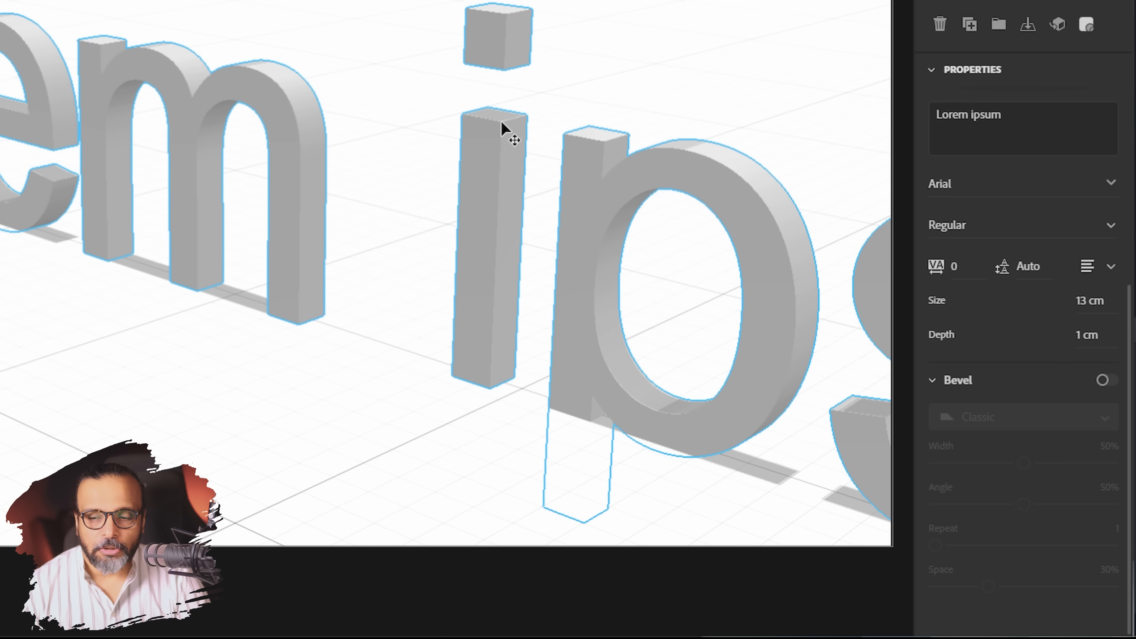
# - Replace the placeholder text "Lorem ipsum" with "GFXM"
pyautogui.click(981, 123)
pyautogui.scroll(5, 1039, 272)
pyautogui.scroll(-5, 1039, 271)
pyautogui.scroll(5, 1038, 271)
pyautogui.scroll(-5, 1038, 271)
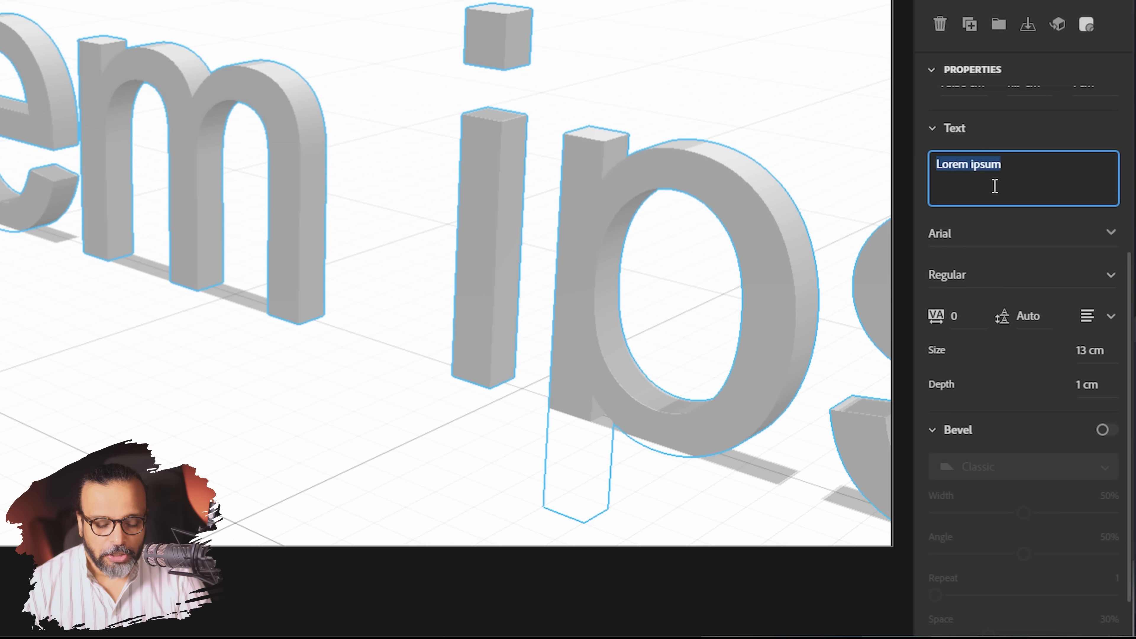
pyautogui.press('capslock')
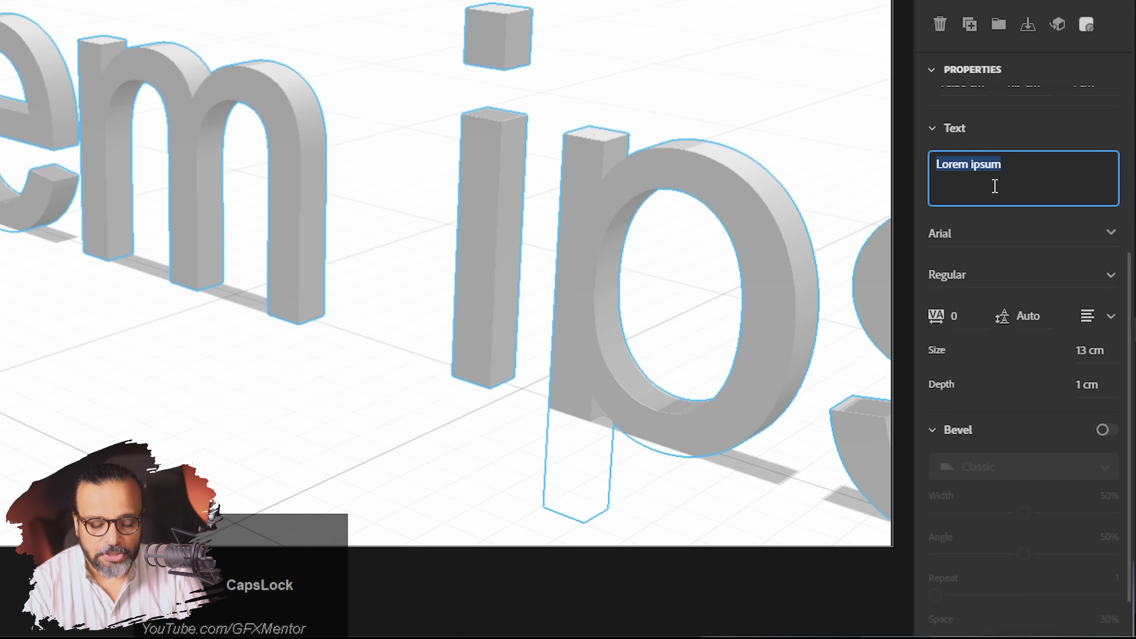
pyautogui.write('g')
pyautogui.press('BackSpace')
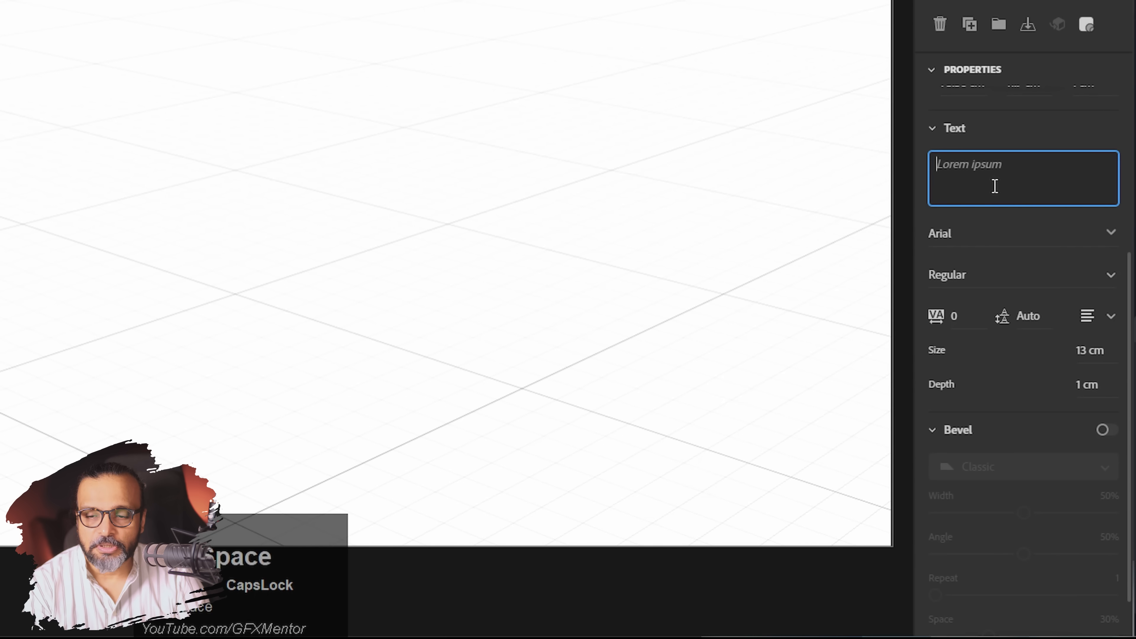
pyautogui.write('GFXM')
# - Move the GFXM text within the canvas to about X -43.7, Y -2.4, Z -19.5 cm
pyautogui.moveTo(313, 157); pyautogui.dragTo(616, 218)
pyautogui.moveTo(158, 463); pyautogui.dragTo(354, 304, button='right')
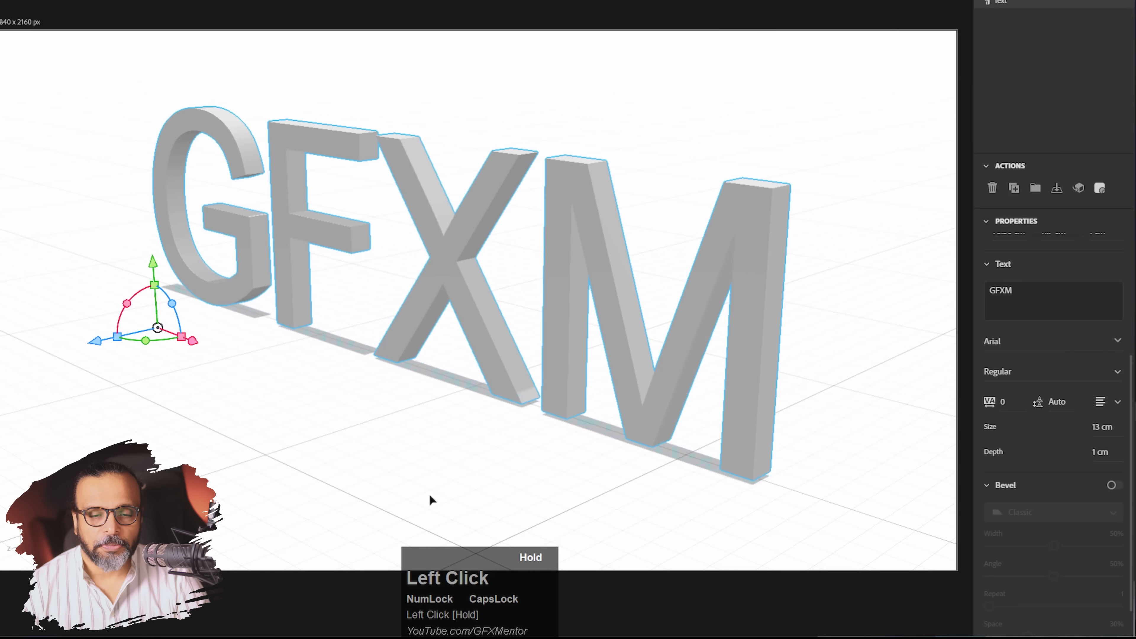
pyautogui.moveTo(559, 393); pyautogui.dragTo(350, 402, button='right')
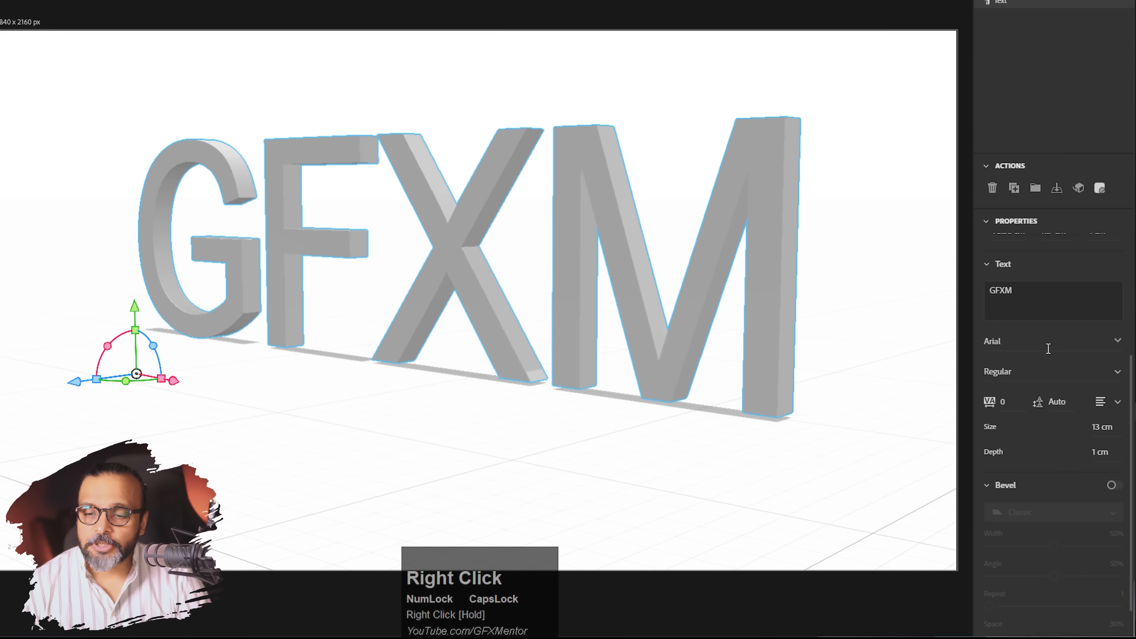
# - Set the GFXM text's font to Futura Md BT in the Bold style
pyautogui.click(1119, 342)
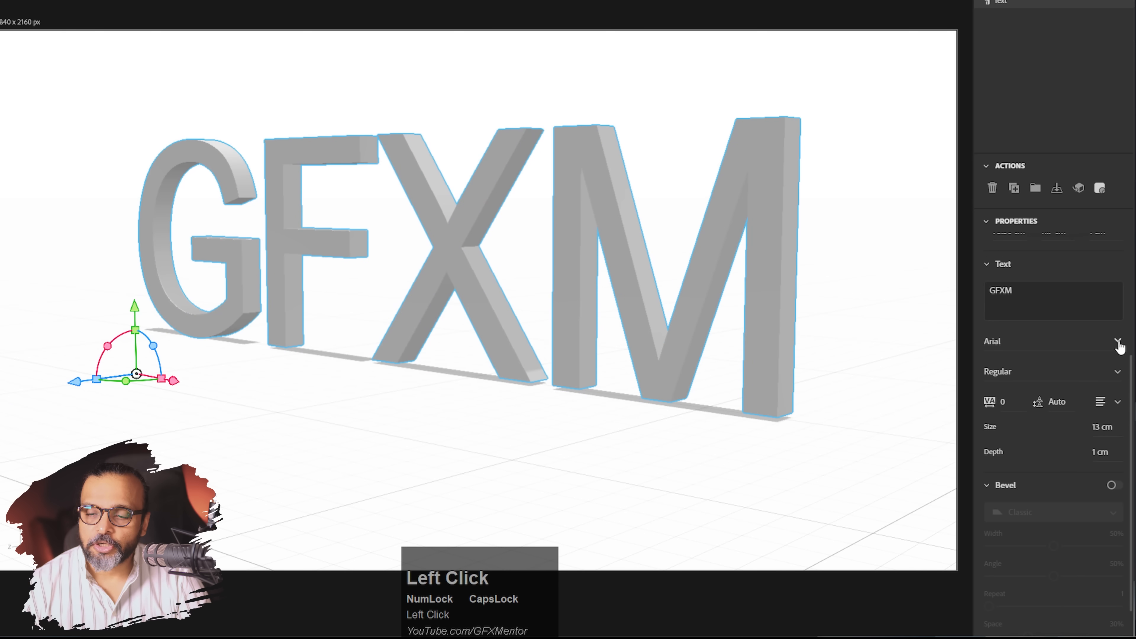
pyautogui.moveTo(1123, 386); pyautogui.dragTo(1125, 422)
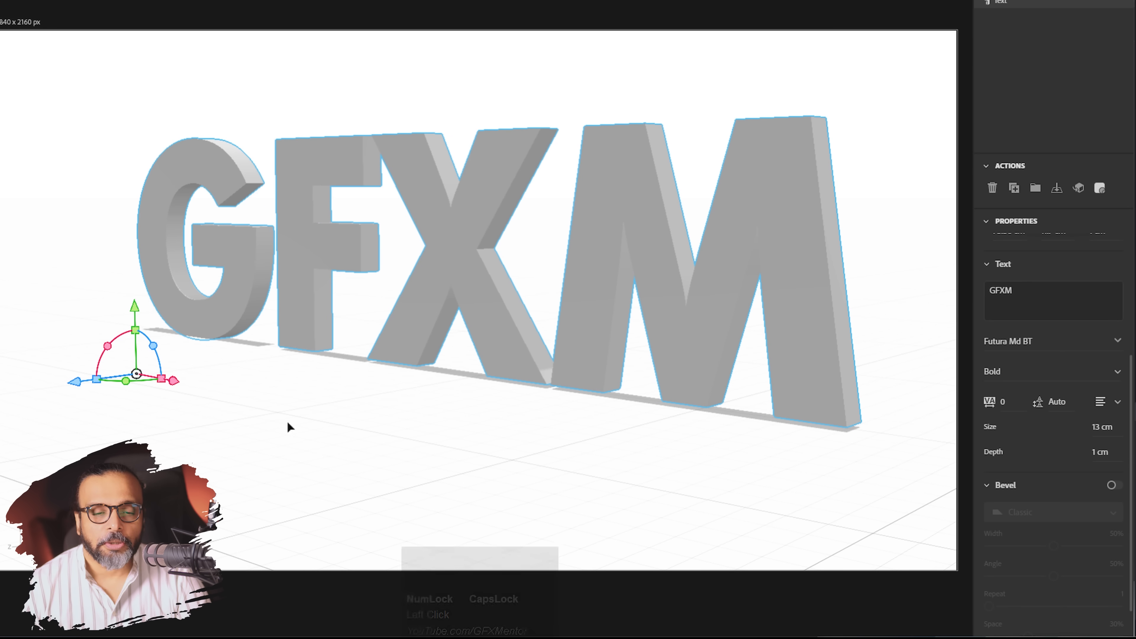
pyautogui.moveTo(288, 425); pyautogui.dragTo(690, 426, button='right')
pyautogui.moveTo(431, 337); pyautogui.dragTo(462, 327, button='middle')
pyautogui.moveTo(462, 327); pyautogui.dragTo(531, 412, button='right')
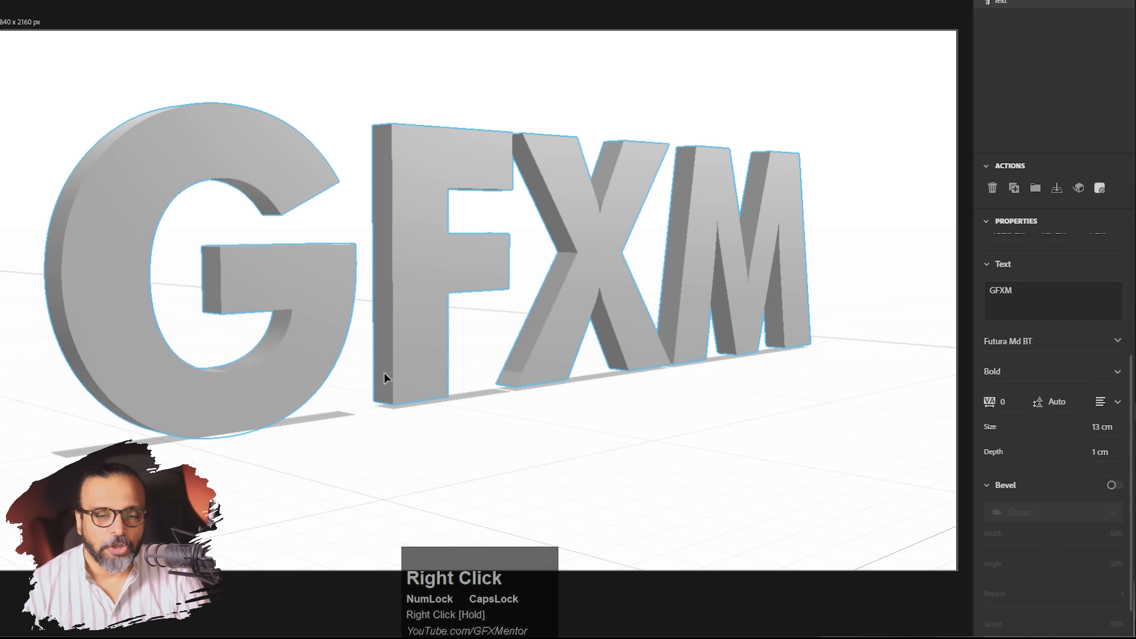
pyautogui.moveTo(596, 412)
pyautogui.mouseDown(button='right')
pyautogui.moveTo(213, 394)
pyautogui.moveTo(616, 418)
pyautogui.moveTo(594, 403)
pyautogui.mouseUp(button='right')
# - Try rotating the GFXM text about its vertical axis and undo the rotation
pyautogui.moveTo(451, 497); pyautogui.dragTo(500, 479)
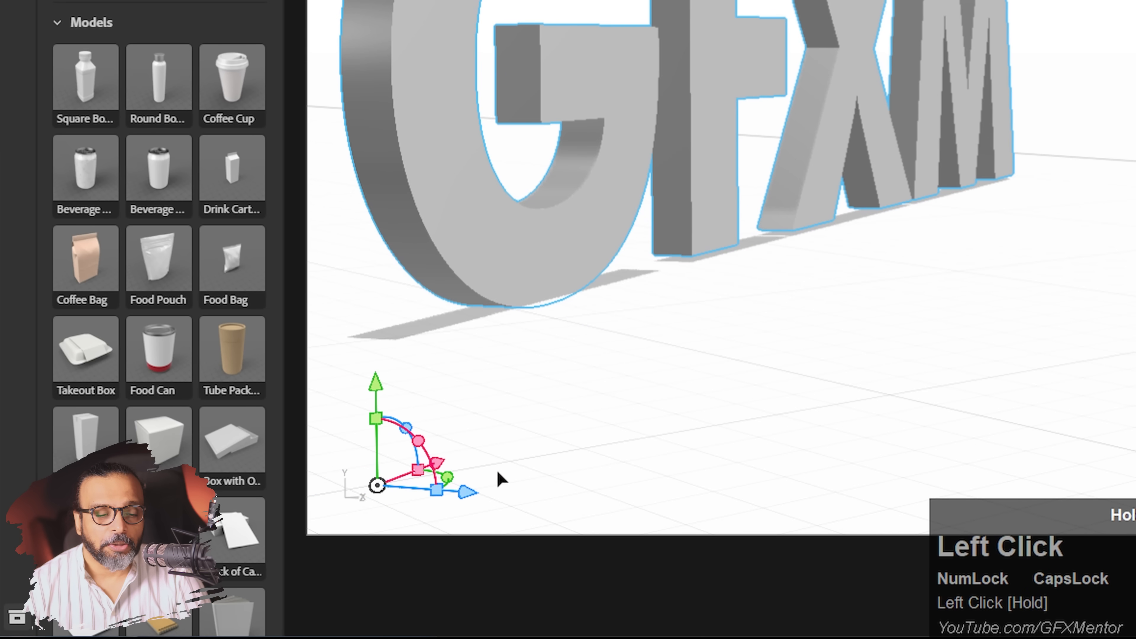
pyautogui.hotkey('ctrl', 'z')
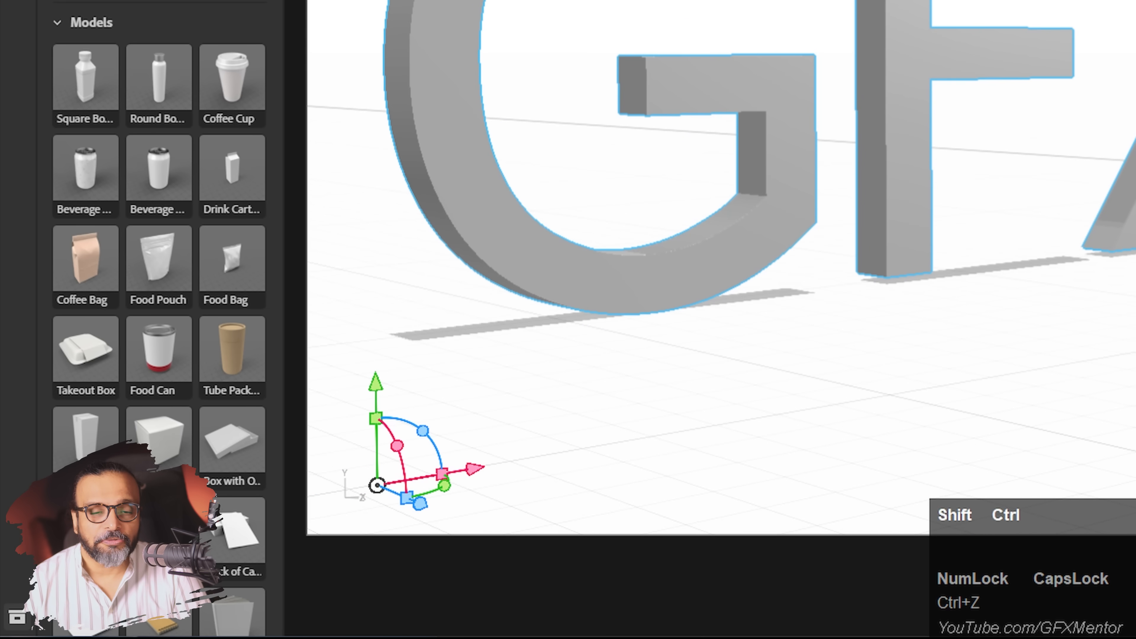
pyautogui.hotkey('ctrl', 'shift', 'z')
pyautogui.hotkey('ctrl', 'z')
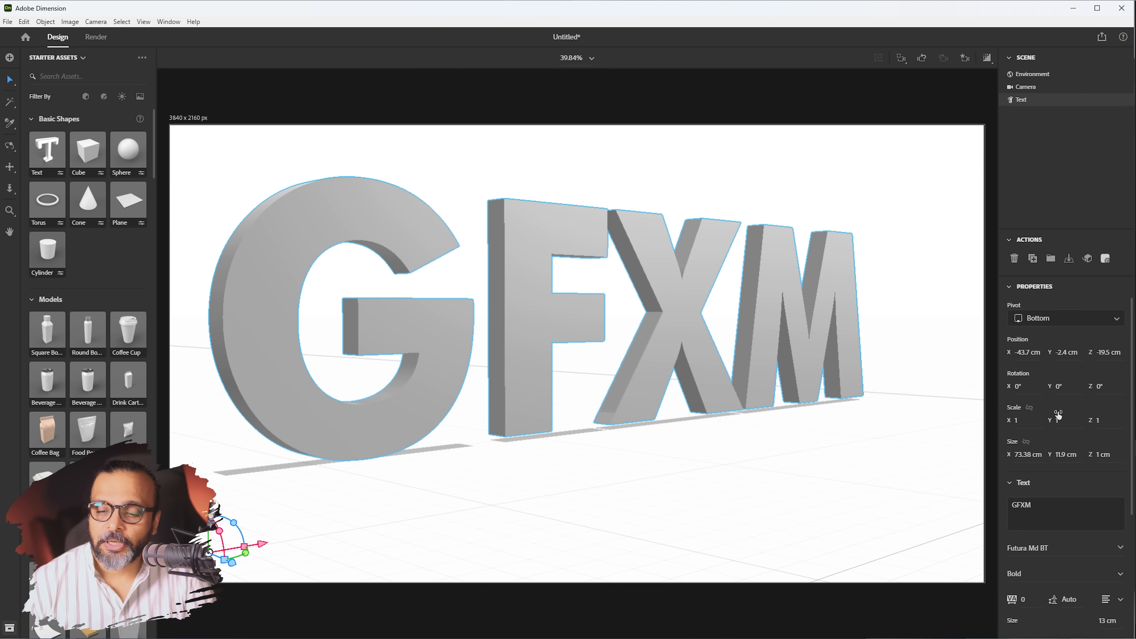
# - Tighten the GFXM text's letter tracking to -39
pyautogui.scroll(-3, 1058, 414)
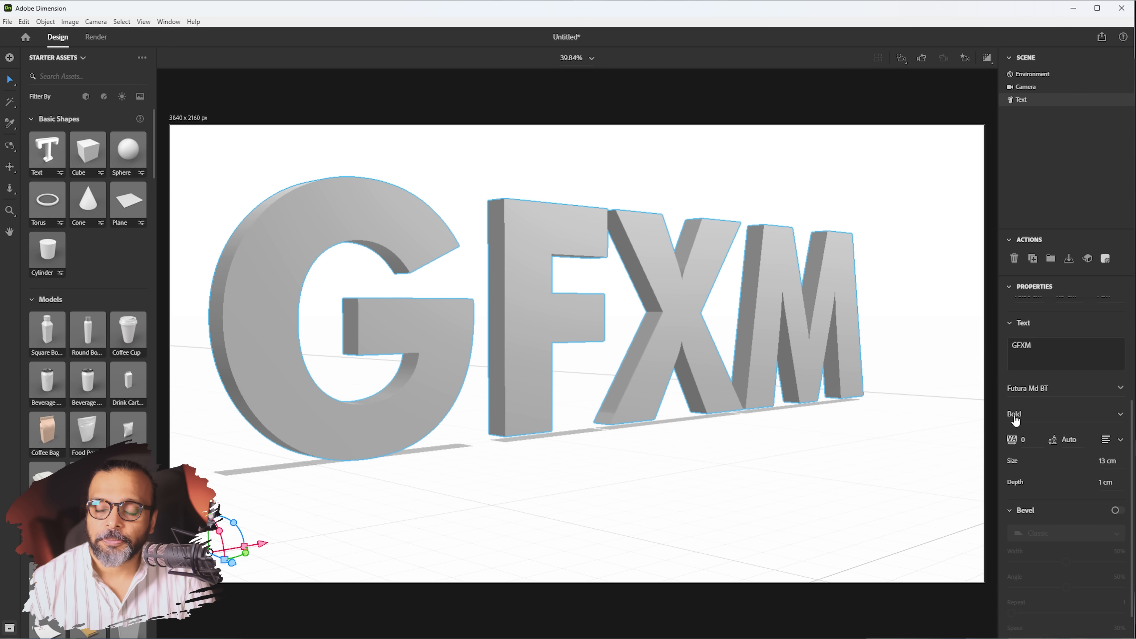
pyautogui.click(1119, 415)
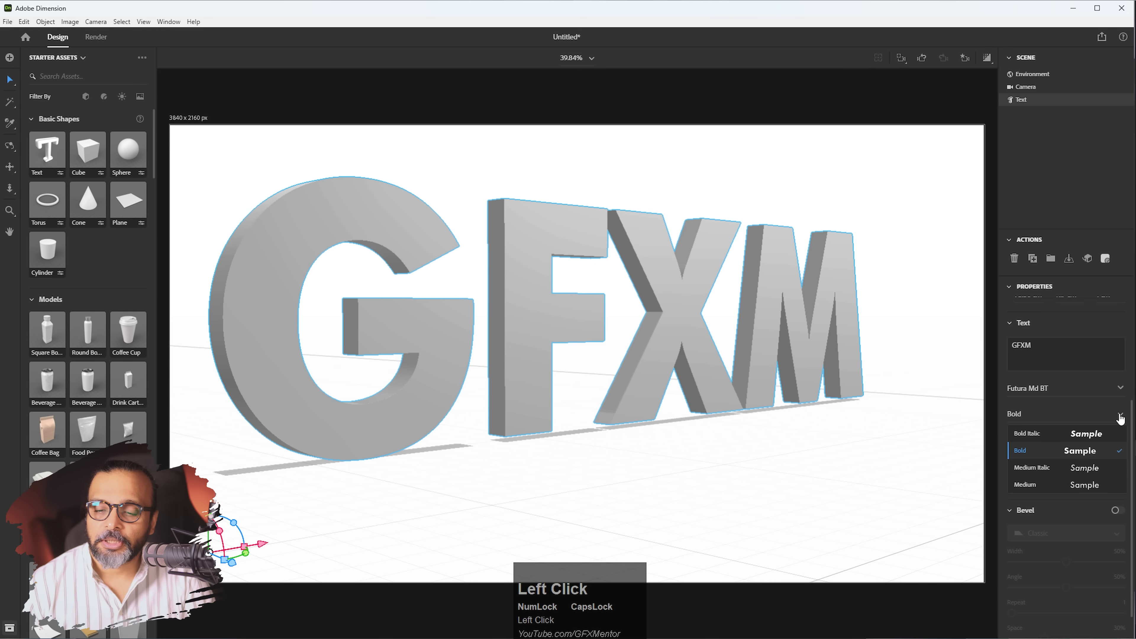
pyautogui.click(1120, 418)
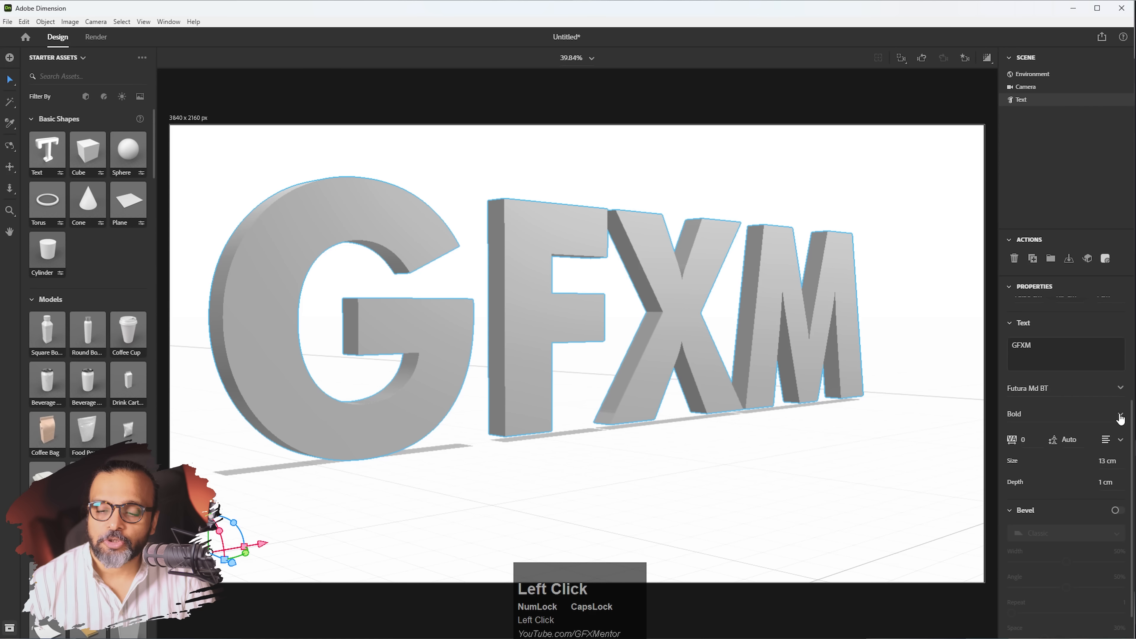
pyautogui.scroll(-1, 1119, 418)
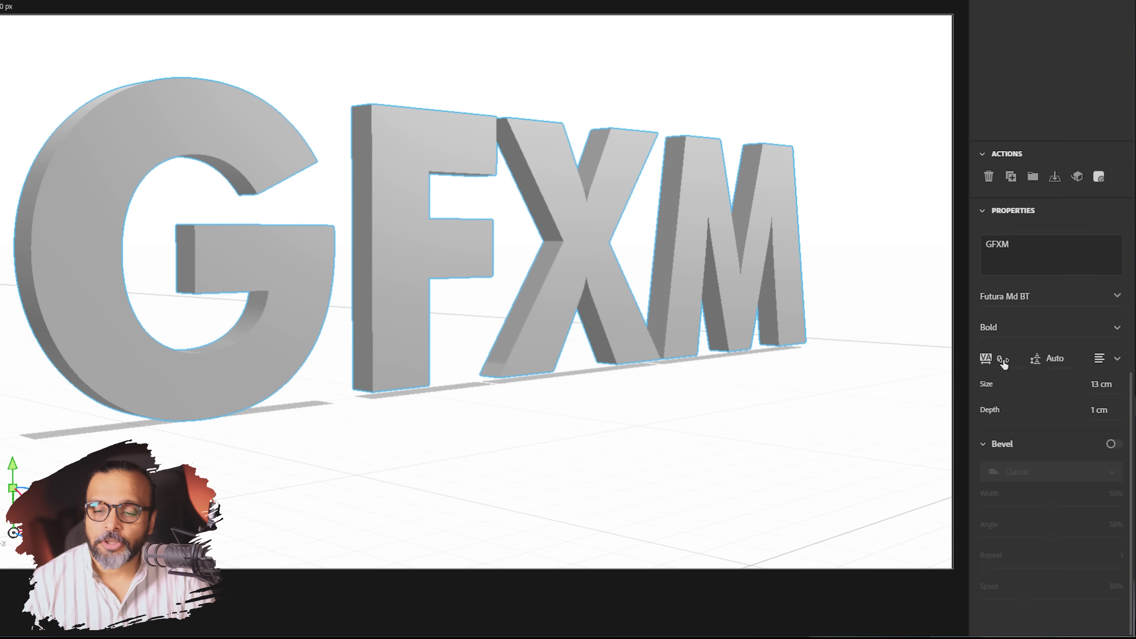
pyautogui.moveTo(1003, 363)
pyautogui.mouseDown()
pyautogui.moveTo(976, 362)
pyautogui.moveTo(999, 365)
pyautogui.mouseUp()
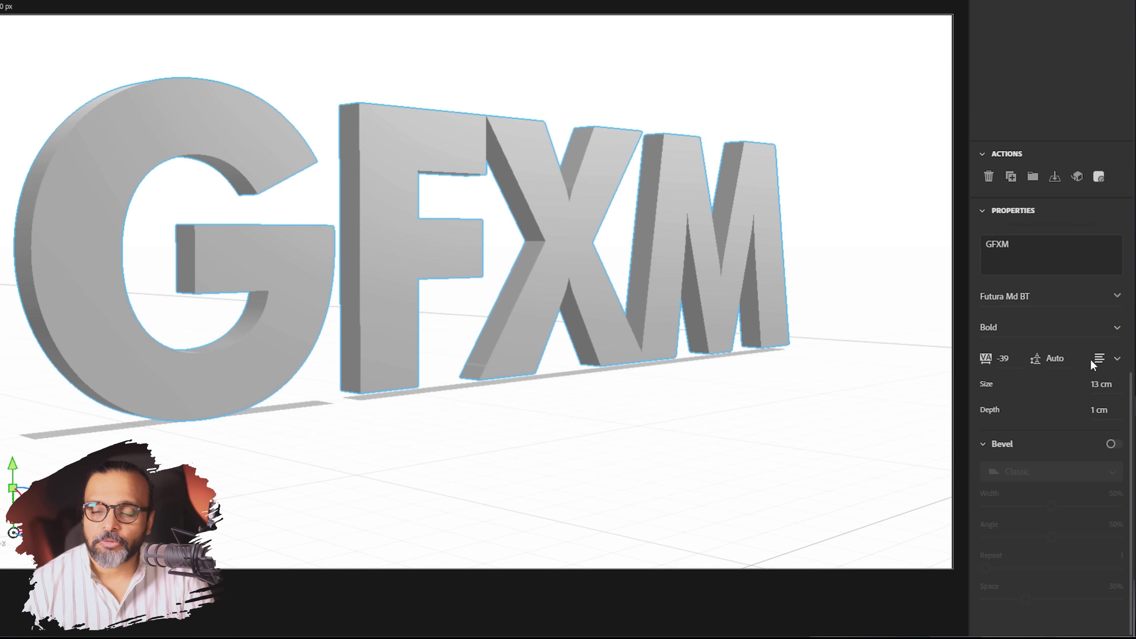
# - Set the text alignment to Center and move the text back into the canvas frame
pyautogui.click(1117, 363)
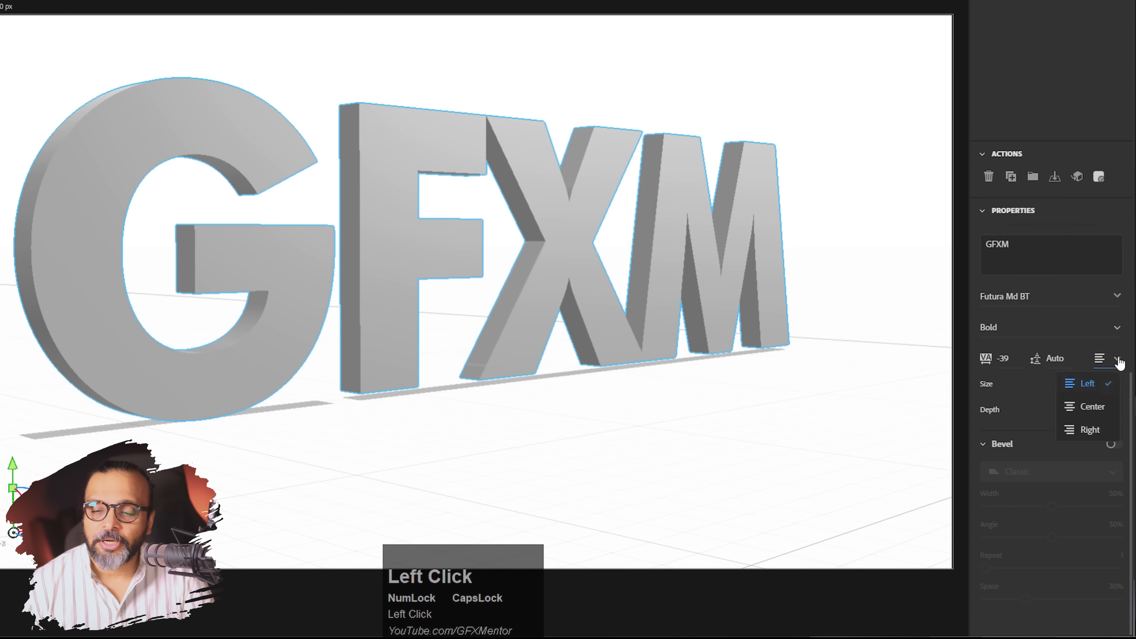
pyautogui.click(1094, 407)
pyautogui.moveTo(45, 531); pyautogui.dragTo(560, 439)
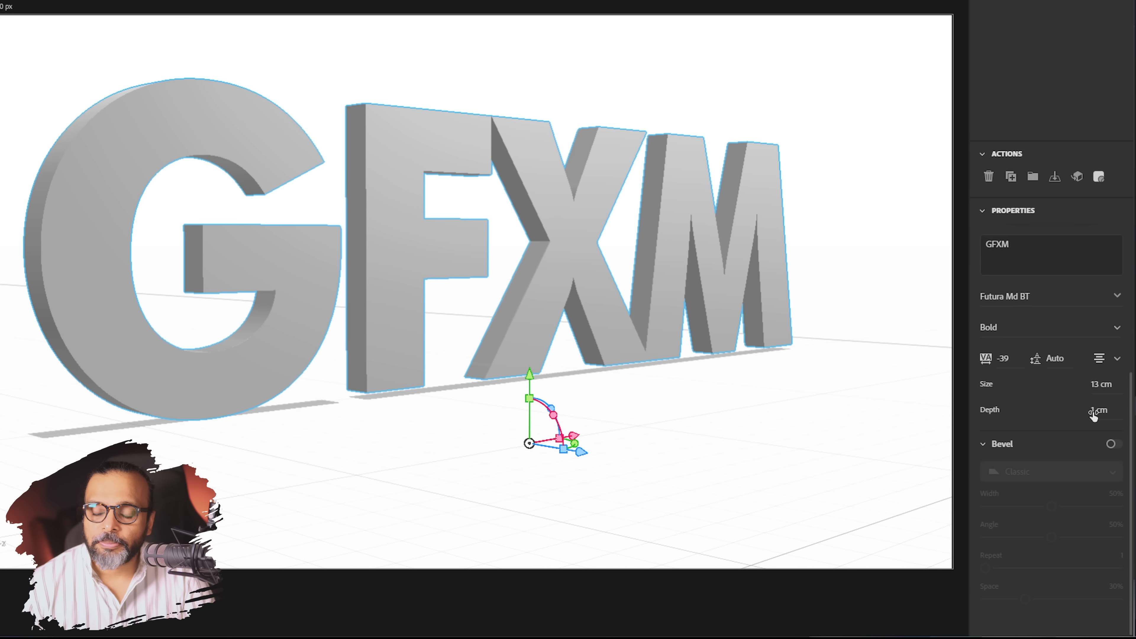
# - Try a different text size, undo it, and set the text's depth to 4 cm
pyautogui.moveTo(1097, 388); pyautogui.dragTo(1114, 389)
pyautogui.hotkey('ctrl', 'z')
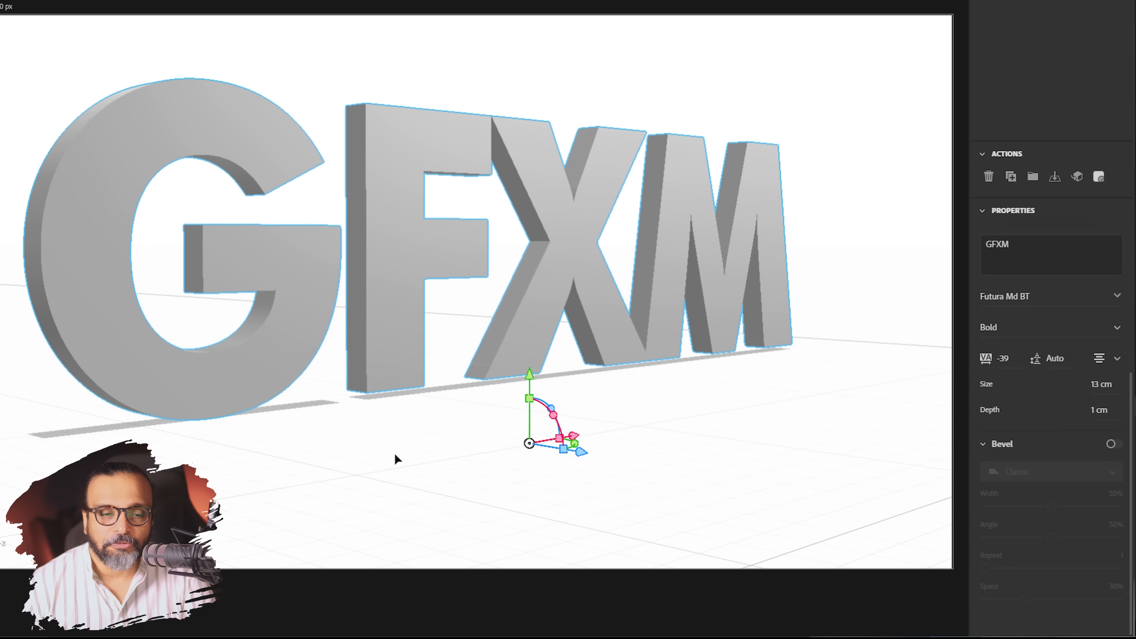
pyautogui.moveTo(1103, 413); pyautogui.dragTo(1116, 412)
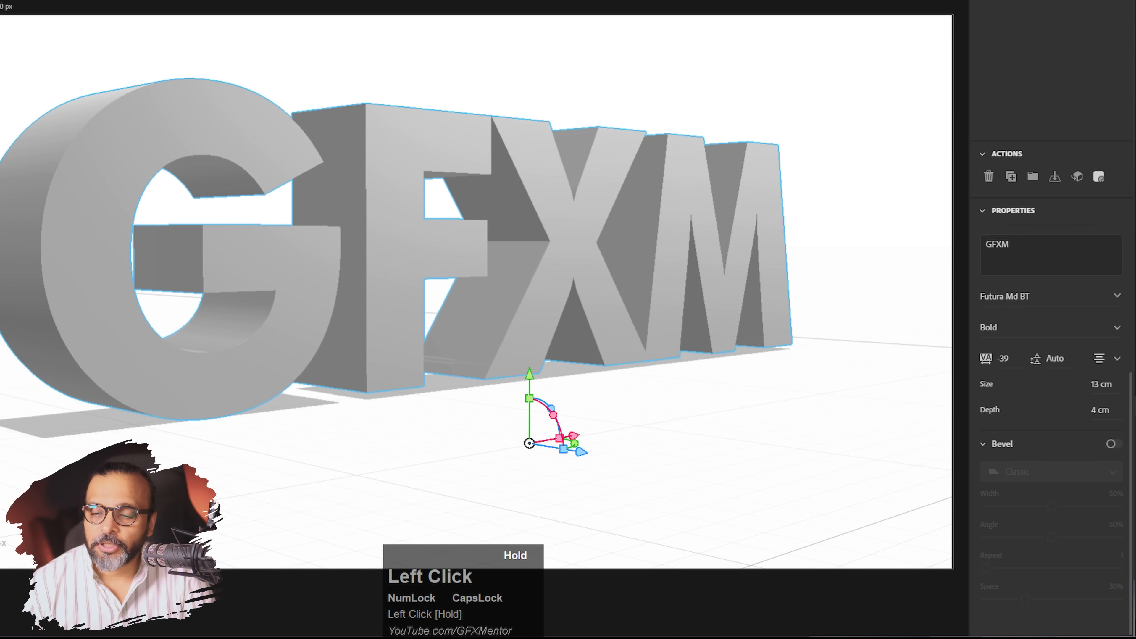
pyautogui.moveTo(358, 446); pyautogui.dragTo(368, 505, button='right')
pyautogui.moveTo(368, 505); pyautogui.dragTo(838, 385, button='middle')
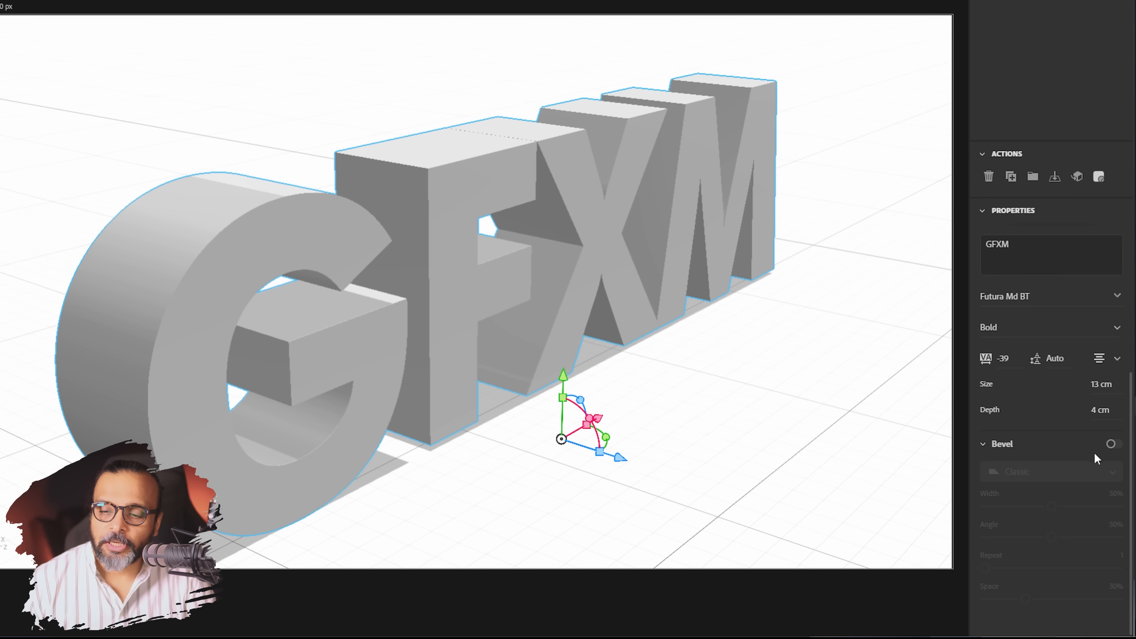
# - Turn on the GFXM text's bevel and set its shape to Round
pyautogui.click(1113, 445)
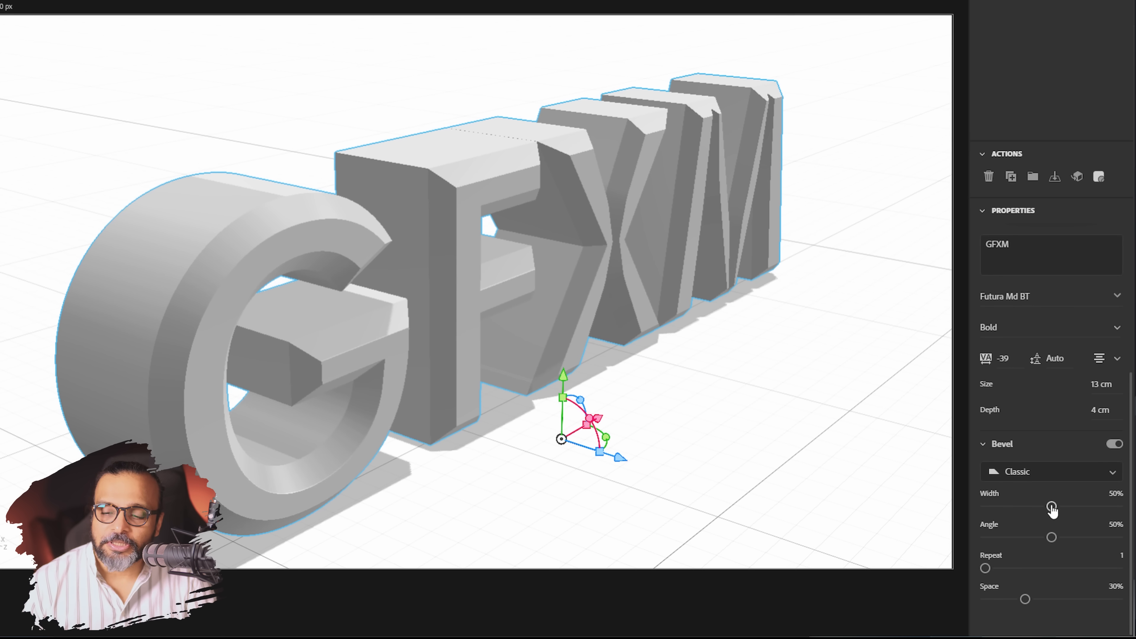
pyautogui.click(1035, 474)
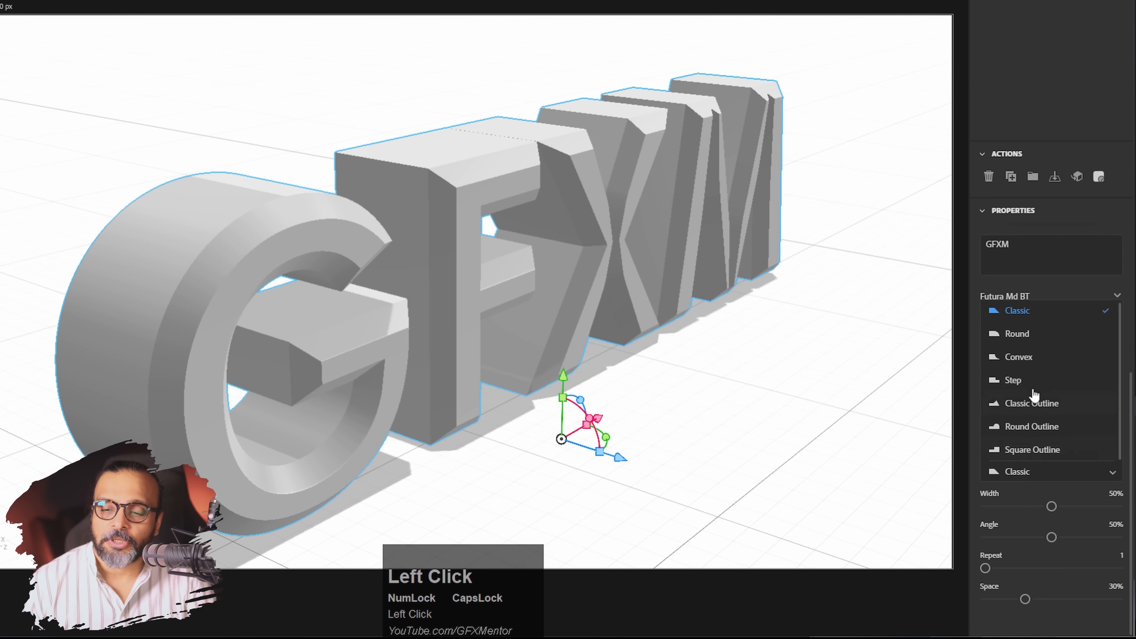
pyautogui.click(1017, 336)
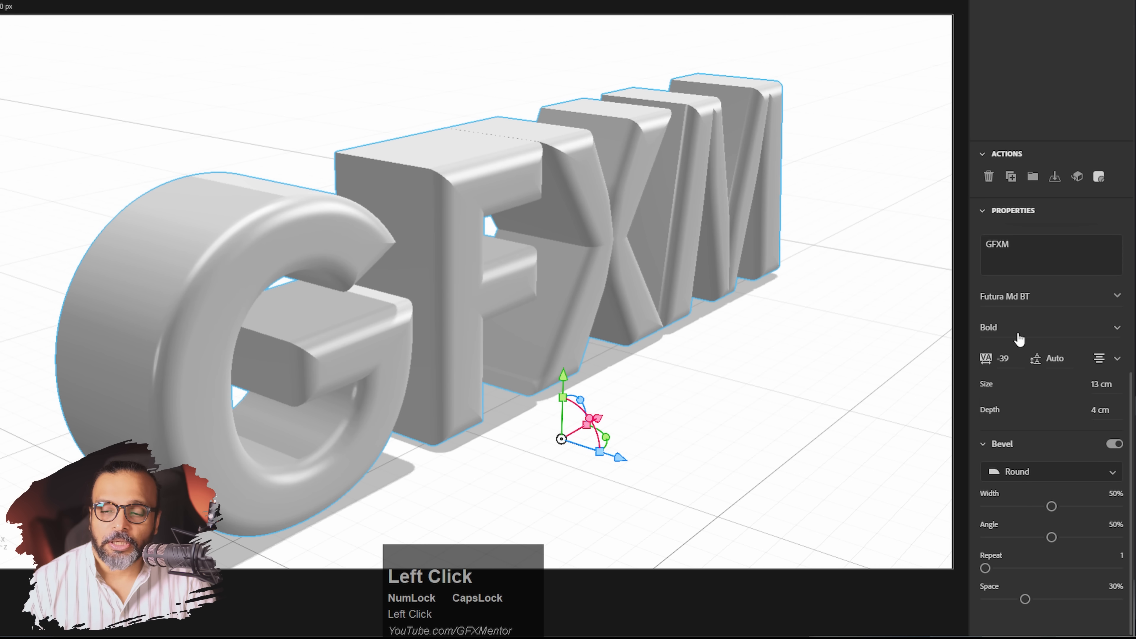
pyautogui.click(1024, 332)
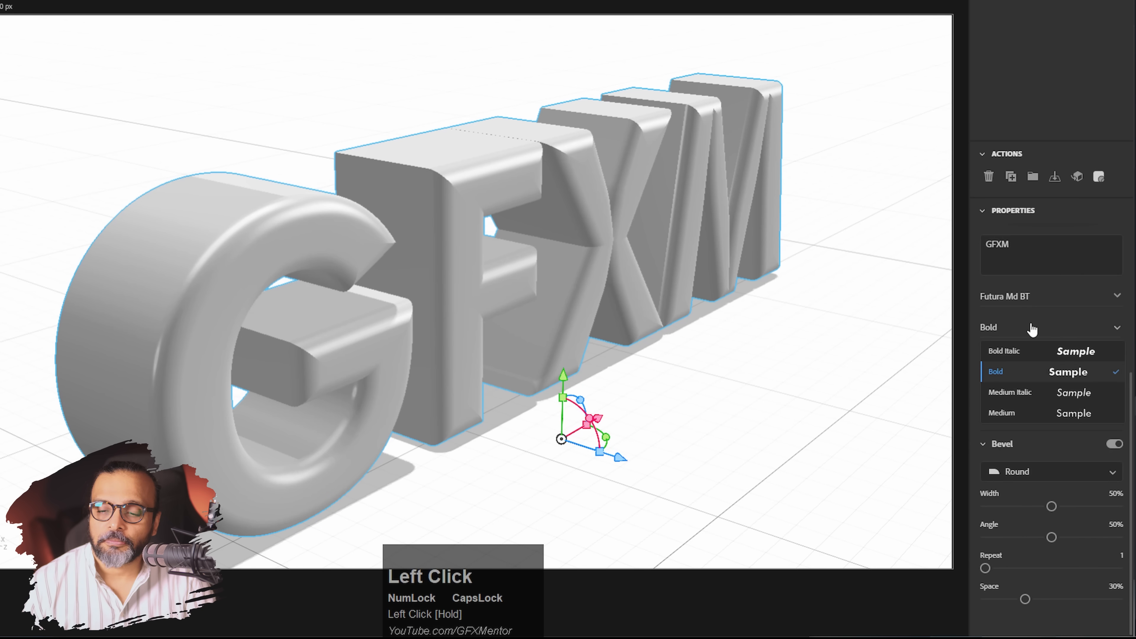
pyautogui.click(1033, 330)
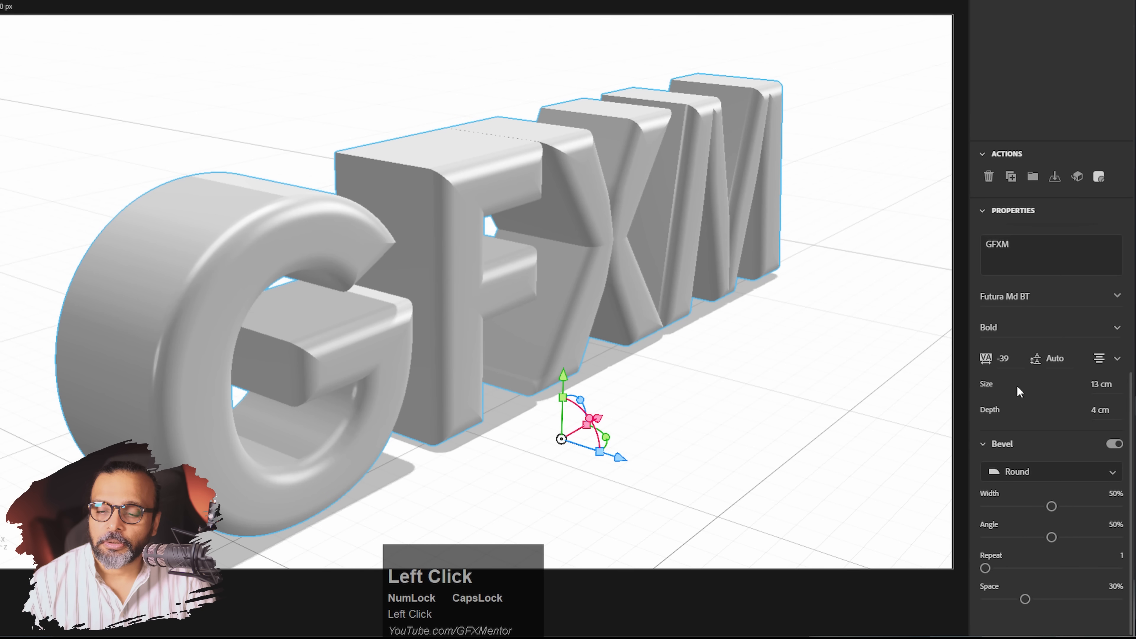
# - Try the Convex and Step bevel shapes on the text and switch the bevel to Round Outline
pyautogui.click(1029, 471)
pyautogui.click(1020, 361)
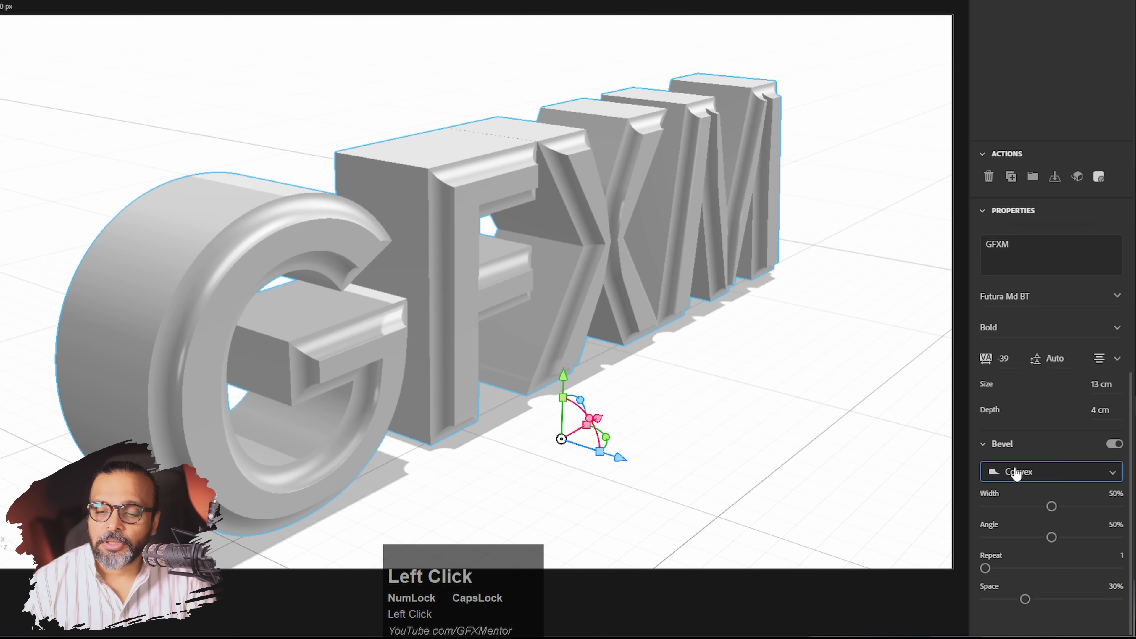
pyautogui.click(1016, 472)
pyautogui.click(1025, 385)
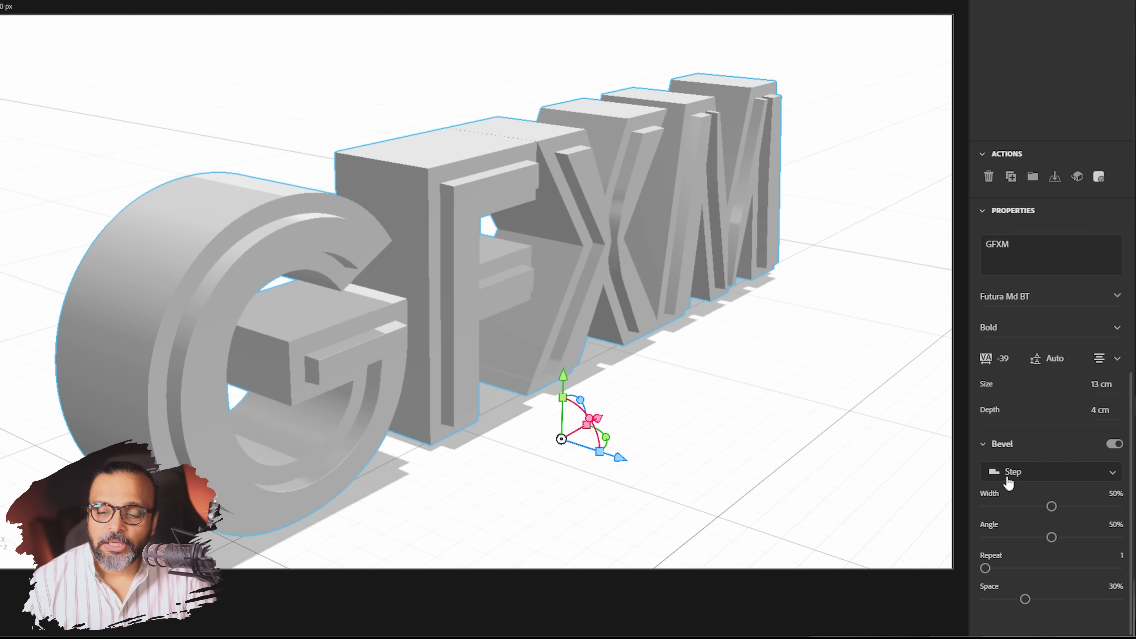
pyautogui.click(1018, 473)
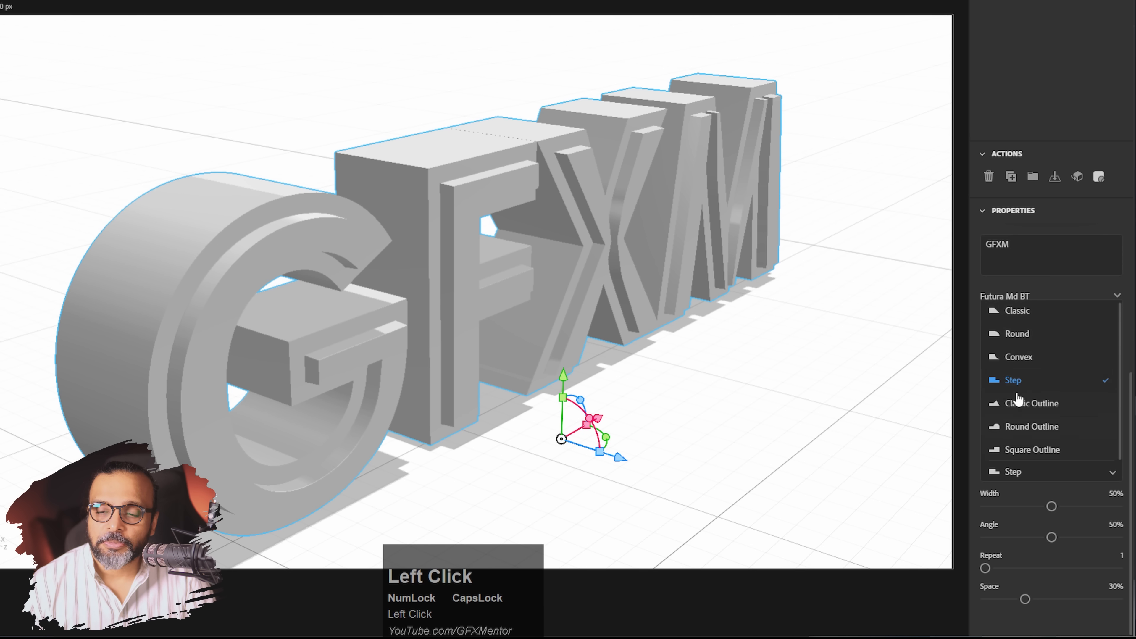
pyautogui.click(1015, 431)
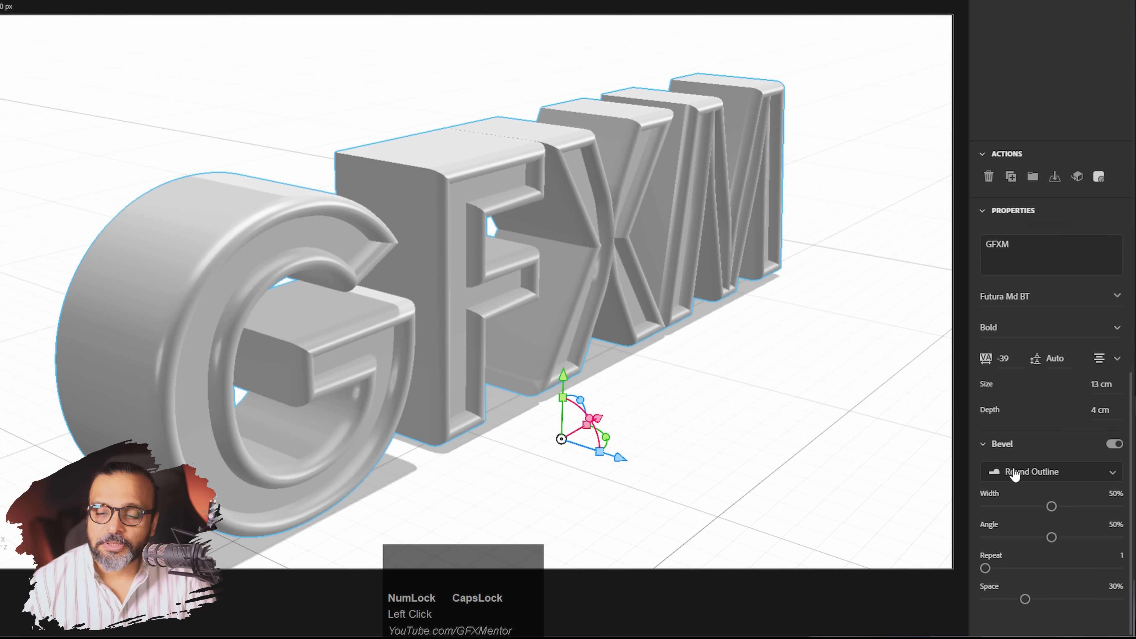
pyautogui.moveTo(542, 479); pyautogui.dragTo(519, 450, button='right')
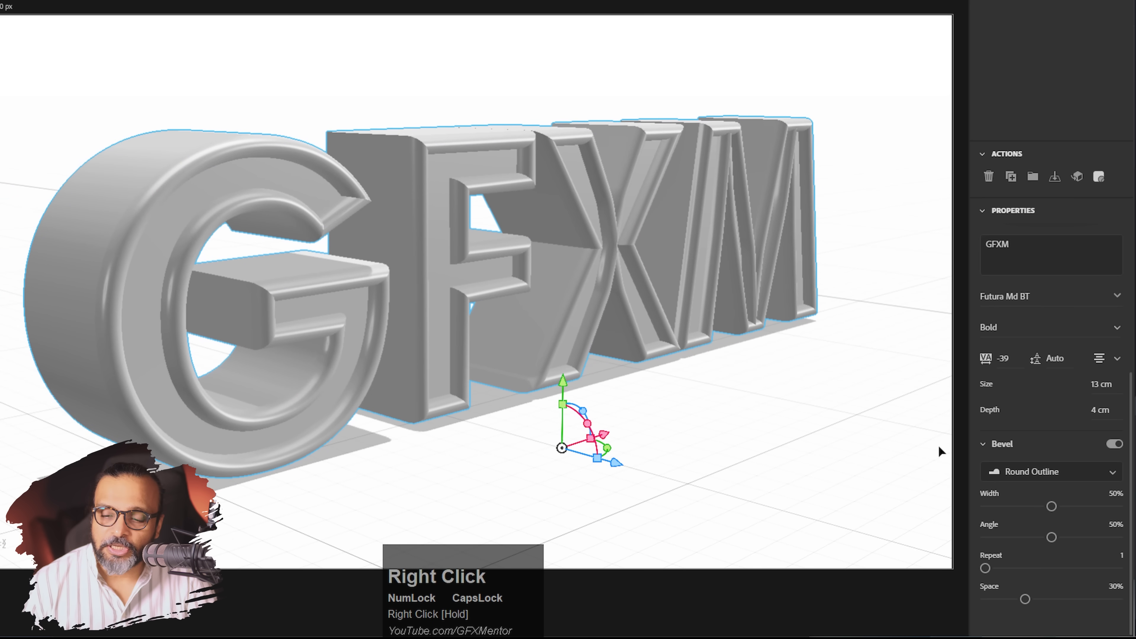
# - Set the Round Outline bevel's repeat to 4 and its width to 59%
pyautogui.moveTo(986, 571); pyautogui.dragTo(1034, 563)
pyautogui.moveTo(766, 445)
pyautogui.mouseDown(button='right')
pyautogui.moveTo(378, 401)
pyautogui.moveTo(760, 430)
pyautogui.mouseUp(button='right')
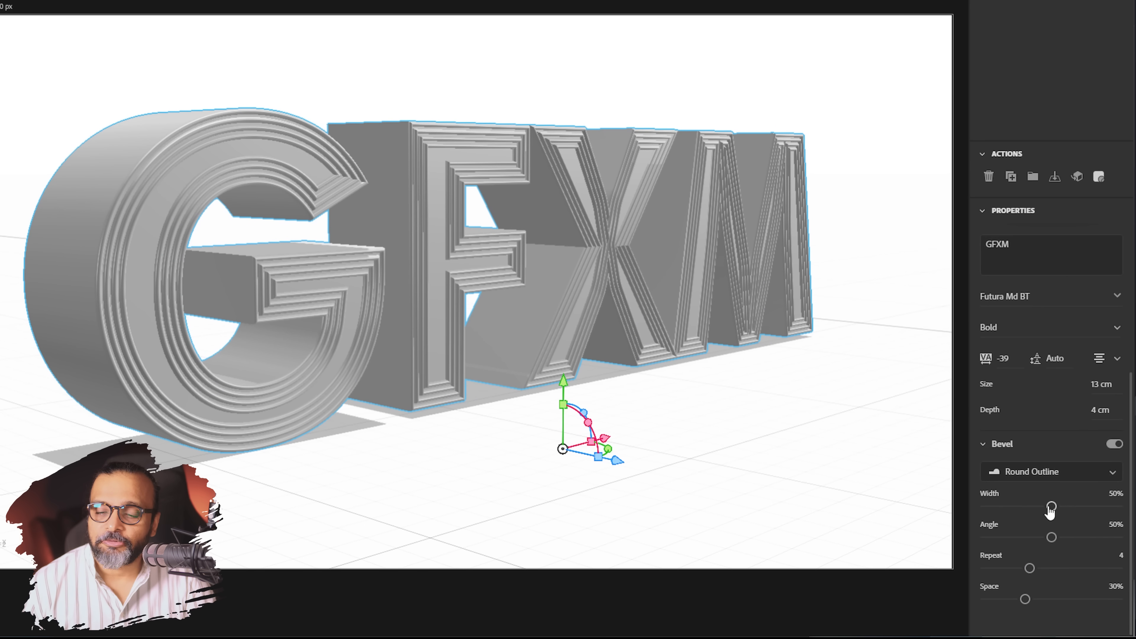
pyautogui.moveTo(1052, 507)
pyautogui.mouseDown()
pyautogui.moveTo(1118, 507)
pyautogui.moveTo(1012, 505)
pyautogui.moveTo(1058, 505)
pyautogui.mouseUp()
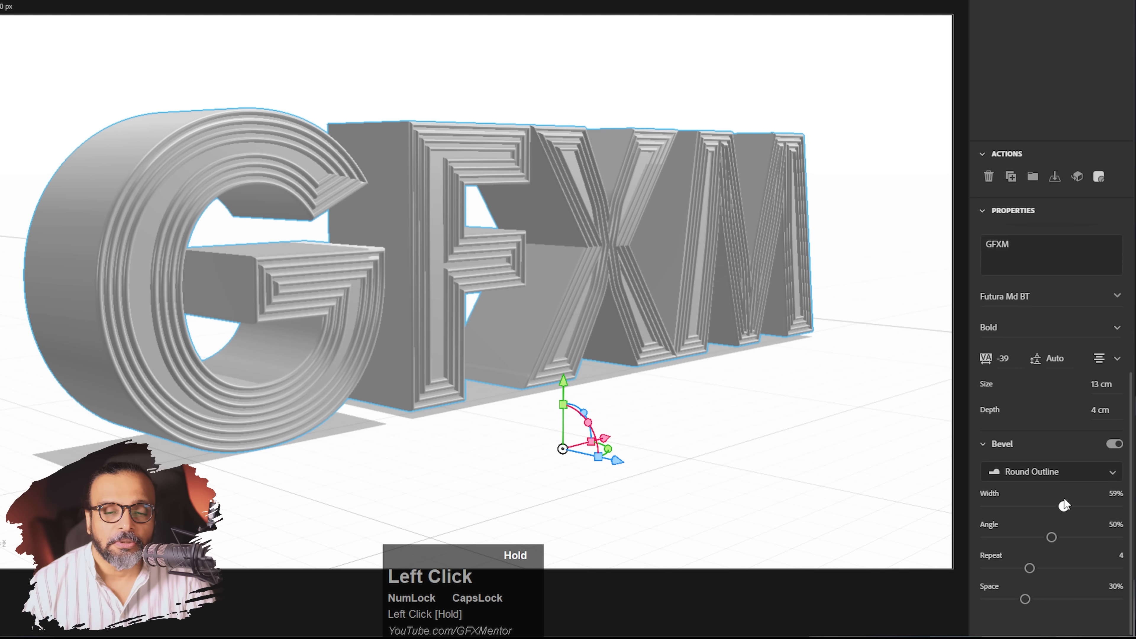
# - Try a bevel angle of 62%, undo it, and set the bevel's space to 58%
pyautogui.moveTo(1051, 538)
pyautogui.mouseDown()
pyautogui.moveTo(1106, 538)
pyautogui.moveTo(1068, 537)
pyautogui.mouseUp()
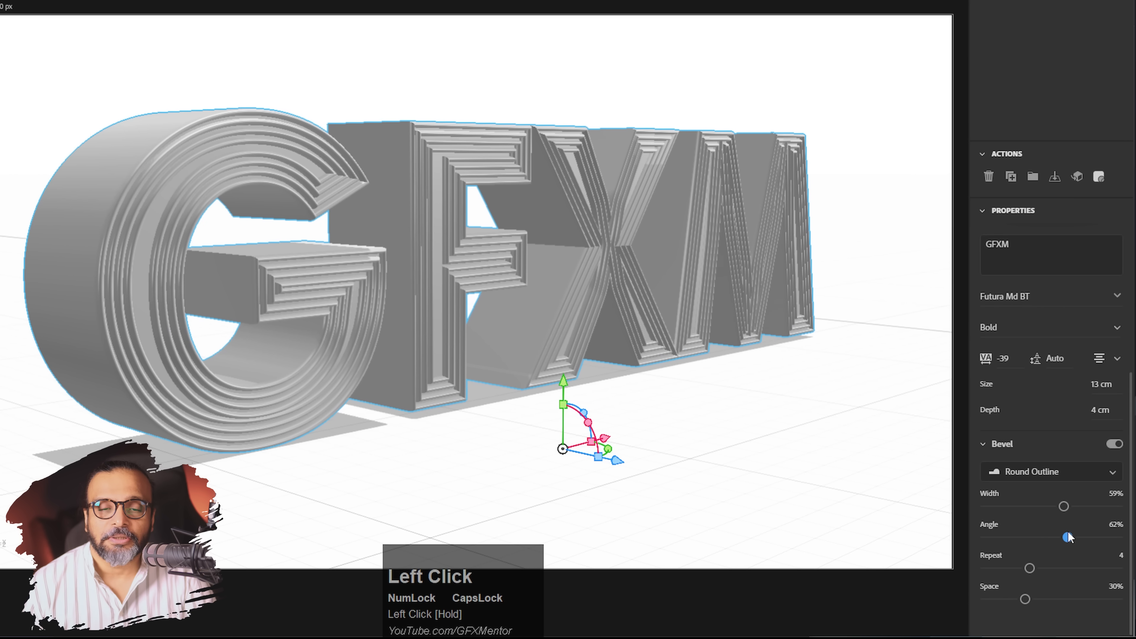
pyautogui.hotkey('ctrl', 'z')
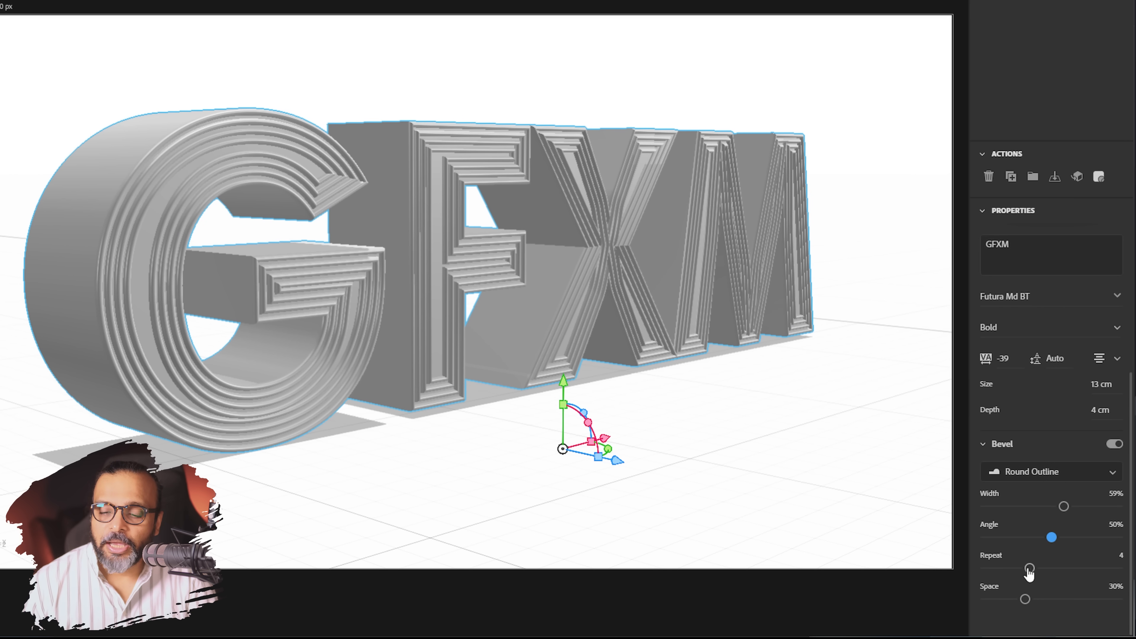
pyautogui.moveTo(1025, 601); pyautogui.dragTo(1064, 600)
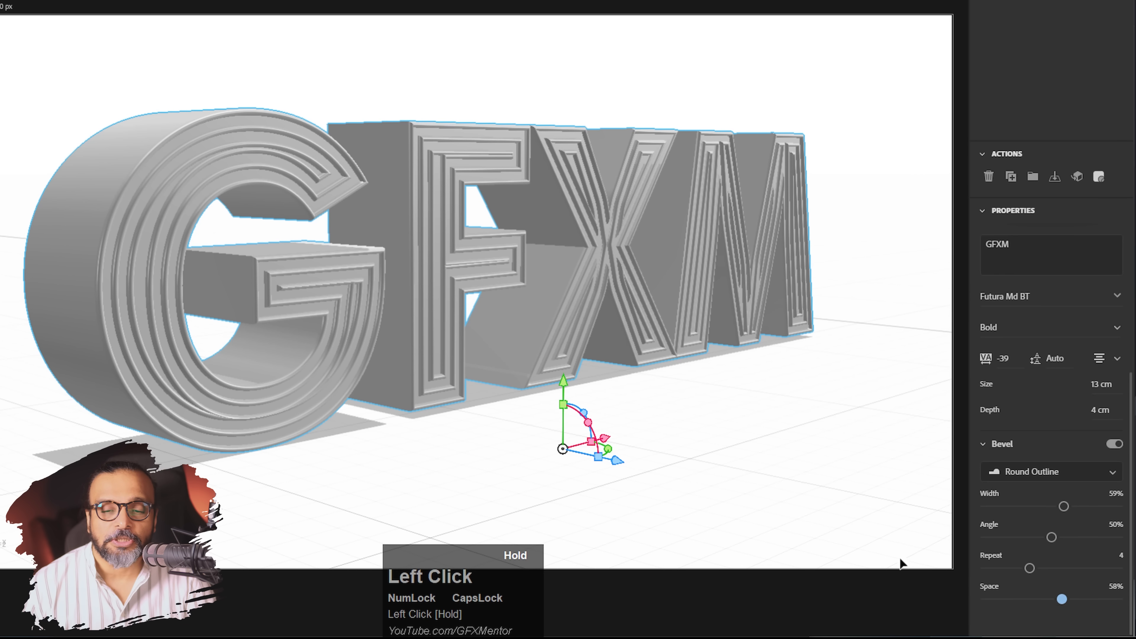
pyautogui.moveTo(753, 465)
pyautogui.mouseDown(button='right')
pyautogui.moveTo(448, 443)
pyautogui.moveTo(418, 427)
pyautogui.moveTo(702, 424)
pyautogui.moveTo(735, 445)
pyautogui.moveTo(751, 476)
pyautogui.mouseUp(button='right')
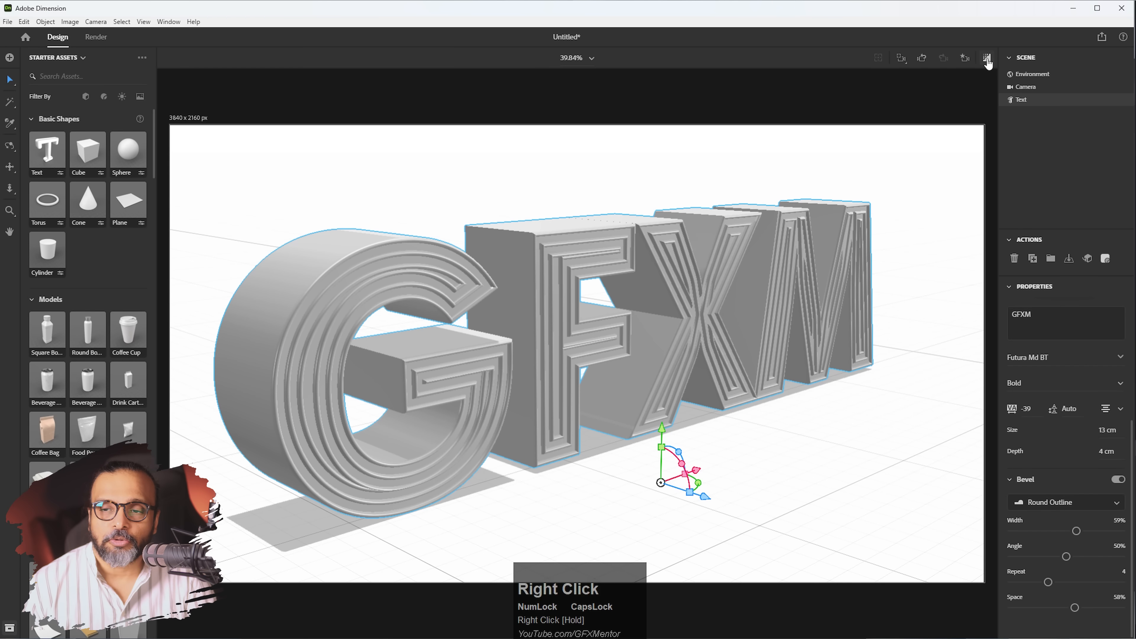
# - Check the beveled text in the render preview and turn the preview off again
pyautogui.click(988, 60)
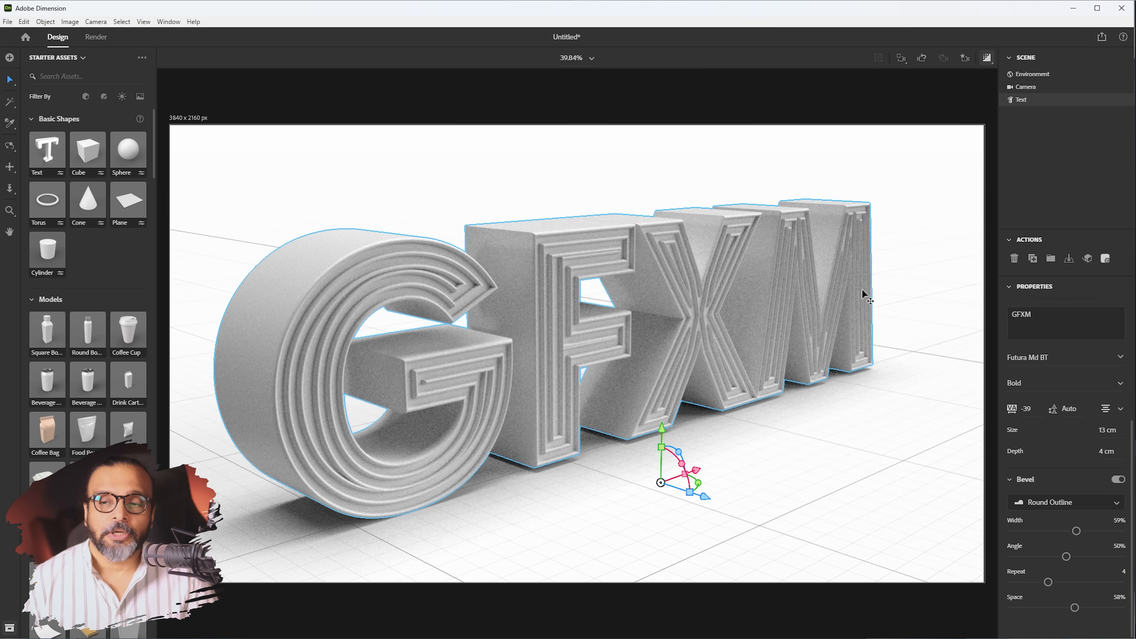
pyautogui.click(988, 59)
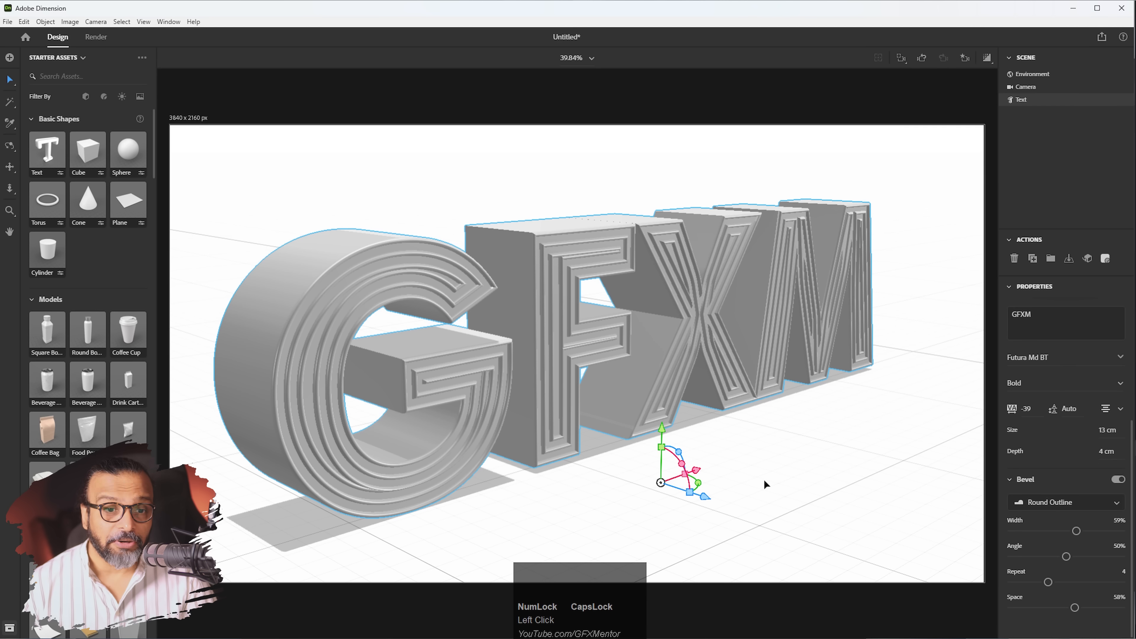
pyautogui.scroll(2, 1029, 339)
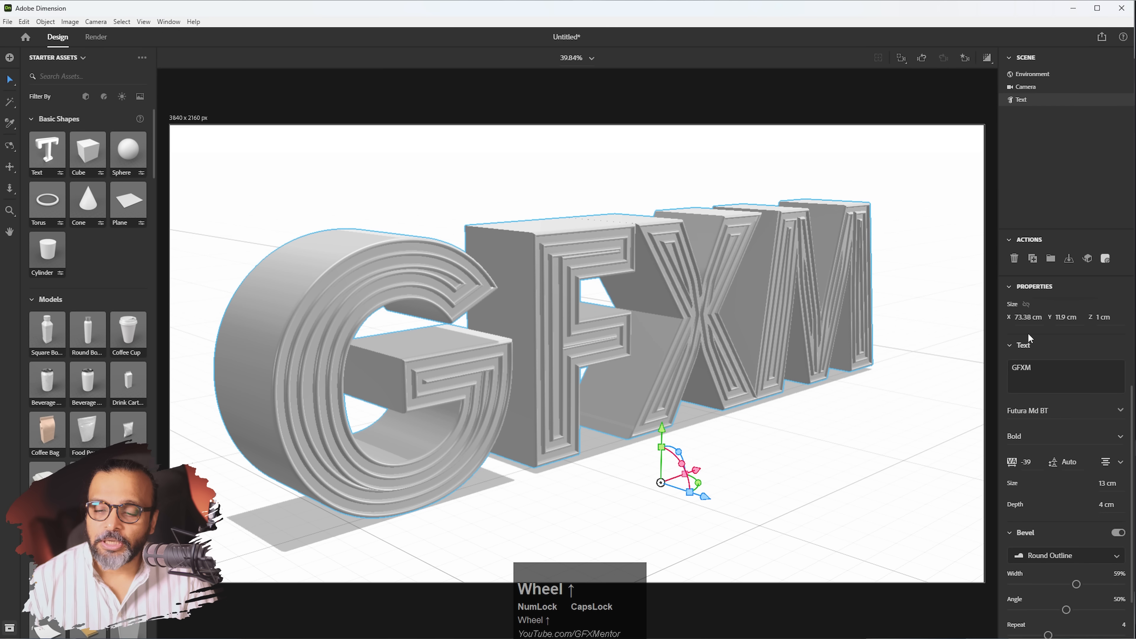
pyautogui.scroll(3, 1024, 438)
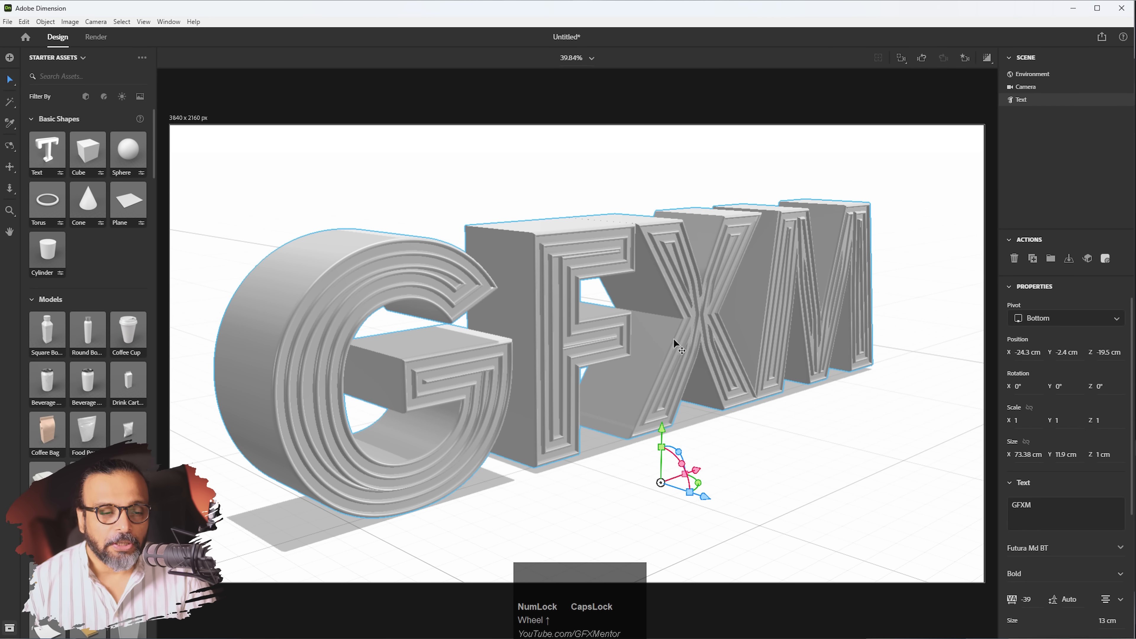
# - Open the GFXM text's materials and look through its Side, Face, Bevel and Back parts
pyautogui.click(567, 249)
pyautogui.doubleClick(566, 249)
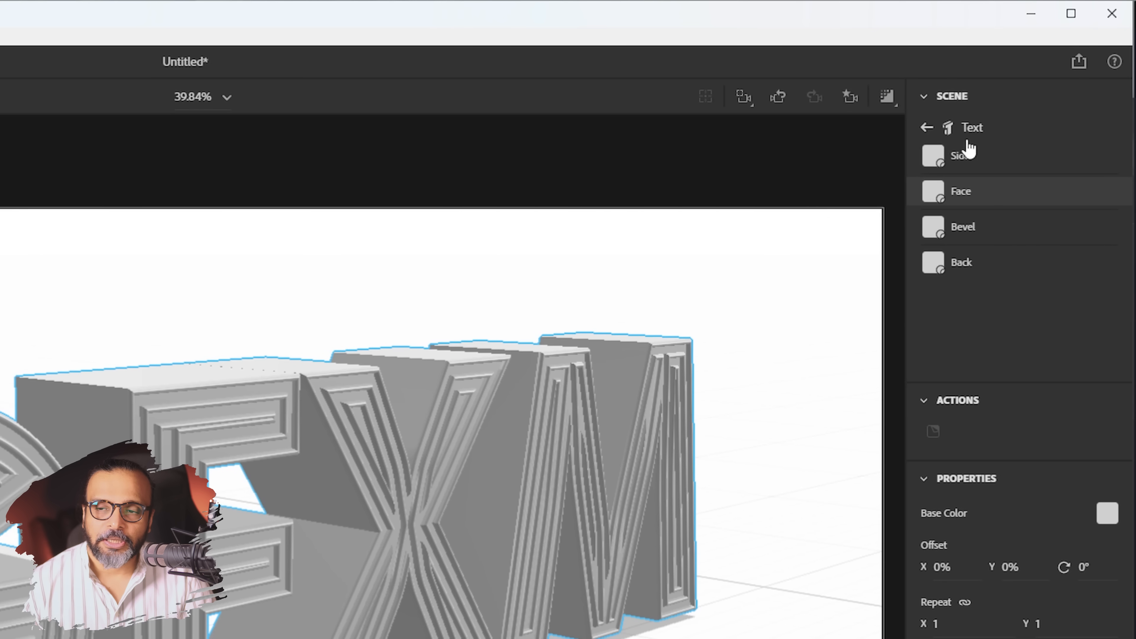
pyautogui.click(988, 165)
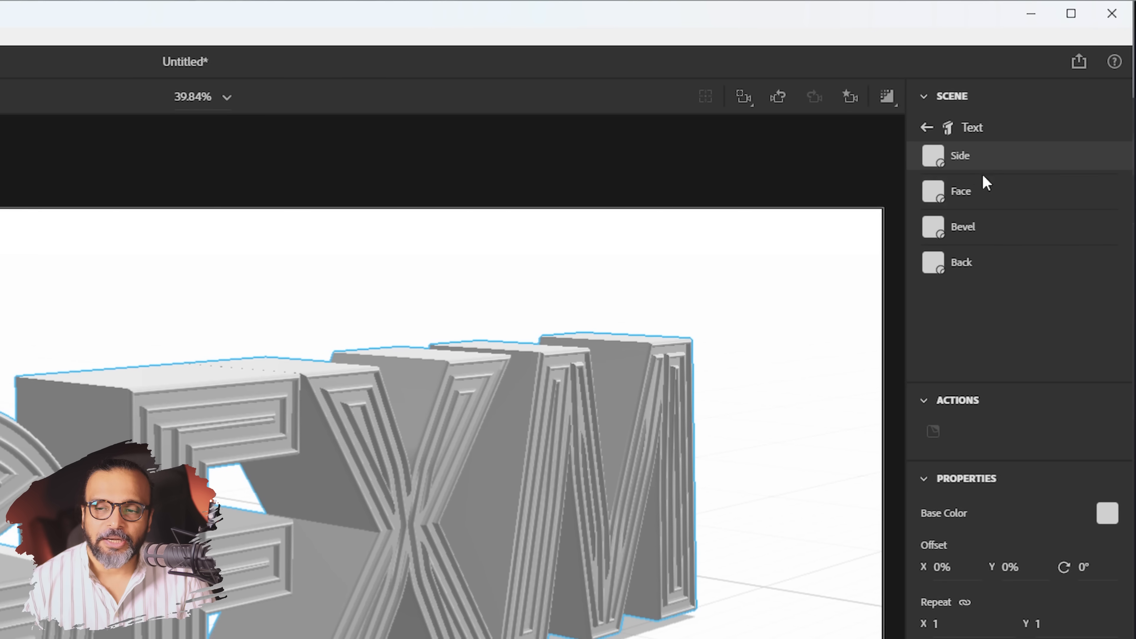
pyautogui.click(987, 231)
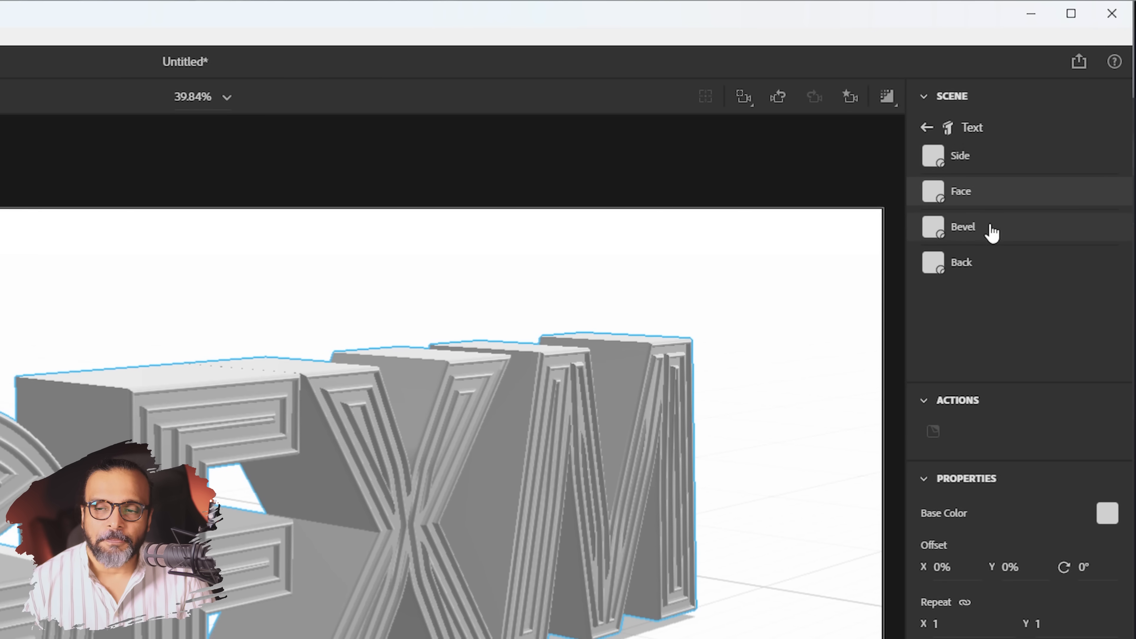
pyautogui.click(990, 271)
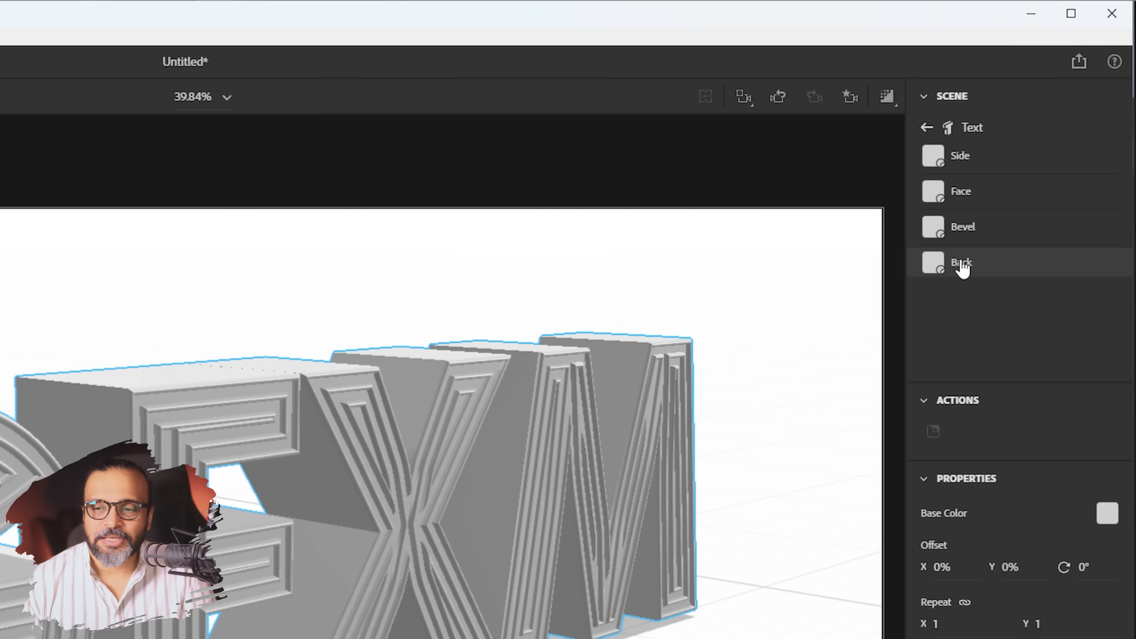
# - Set the base color of the text's Face material to pure bright red
pyautogui.click(1000, 202)
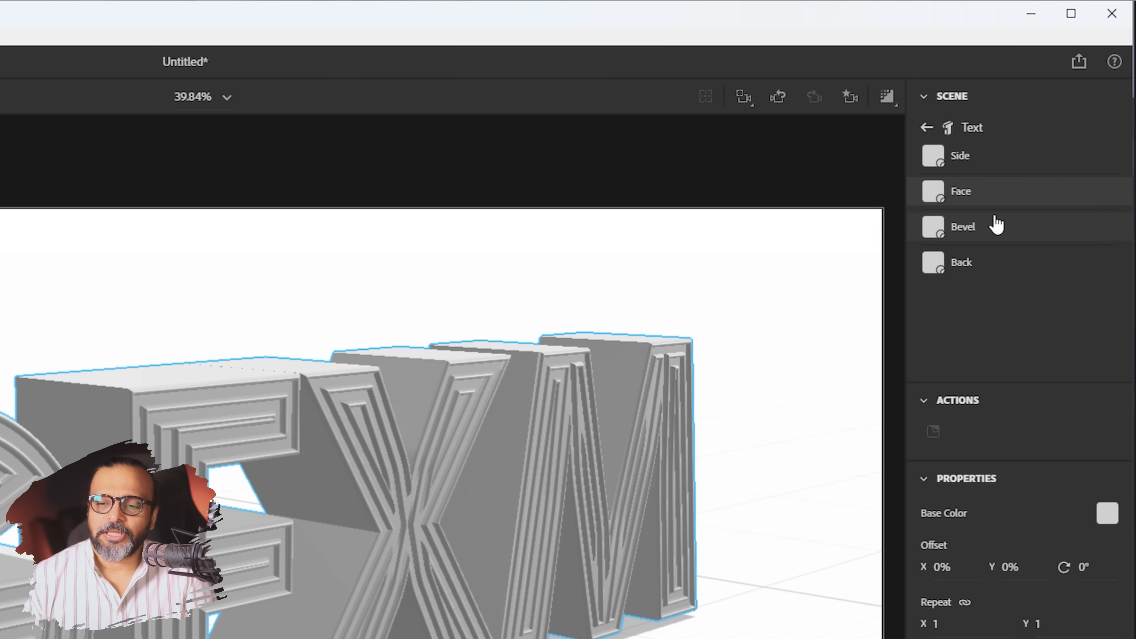
pyautogui.click(1108, 513)
pyautogui.click(1008, 421)
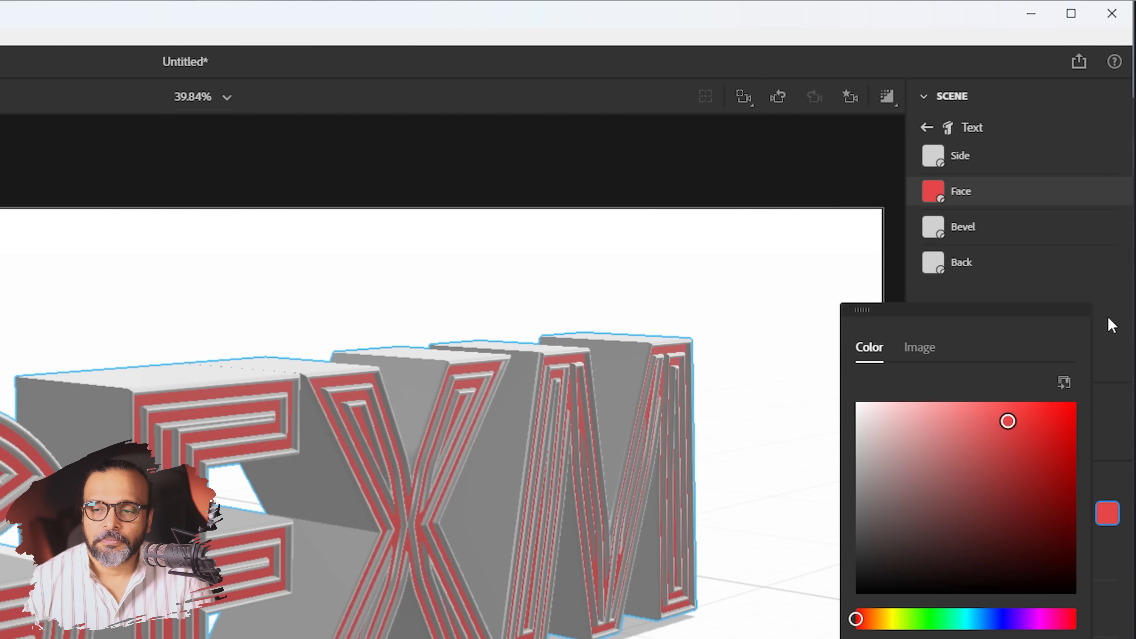
pyautogui.moveTo(1056, 411); pyautogui.dragTo(1074, 402)
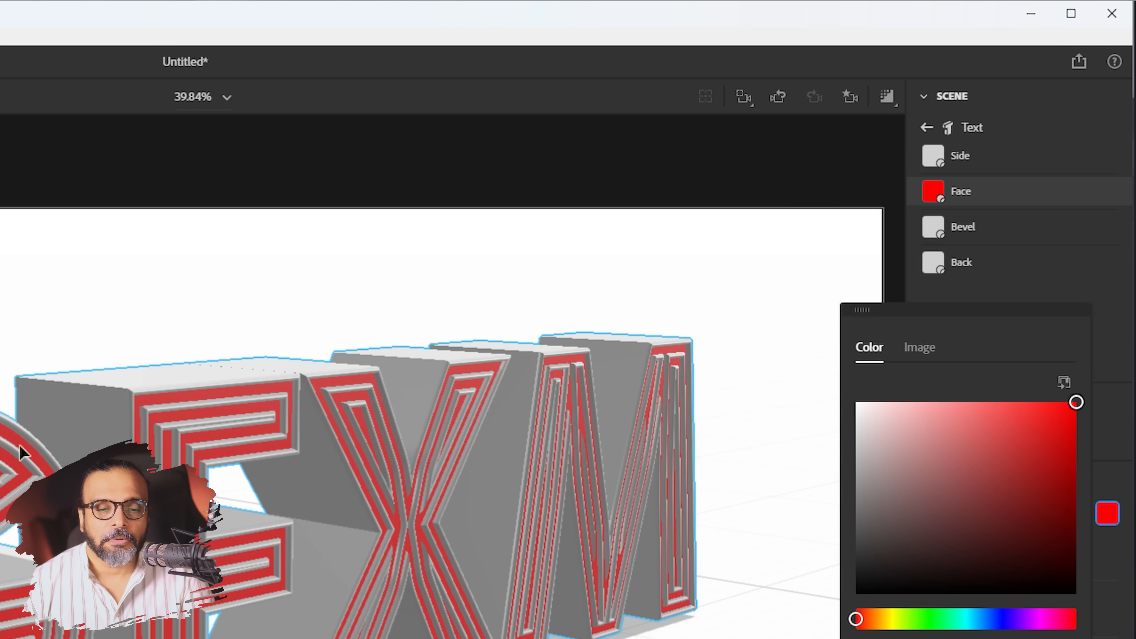
# - Set the base color of the text's Bevel material to bright yellow and view the letters from a lower angle
pyautogui.click(1010, 235)
pyautogui.click(1107, 513)
pyautogui.moveTo(988, 608); pyautogui.dragTo(895, 616)
pyautogui.moveTo(1045, 452); pyautogui.dragTo(1072, 389)
pyautogui.click(770, 309)
pyautogui.moveTo(760, 358); pyautogui.dragTo(621, 304, button='right')
pyautogui.moveTo(430, 448); pyautogui.dragTo(514, 484, button='right')
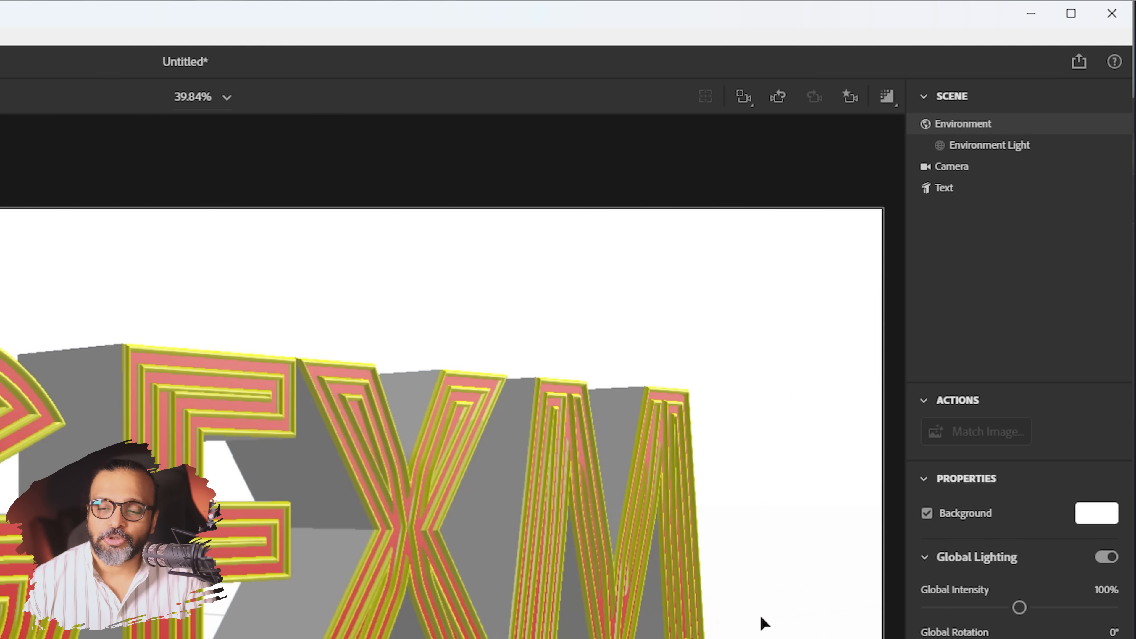
# - Select the GFXM text and compare its look with the bevel switched off and back on
pyautogui.click(945, 192)
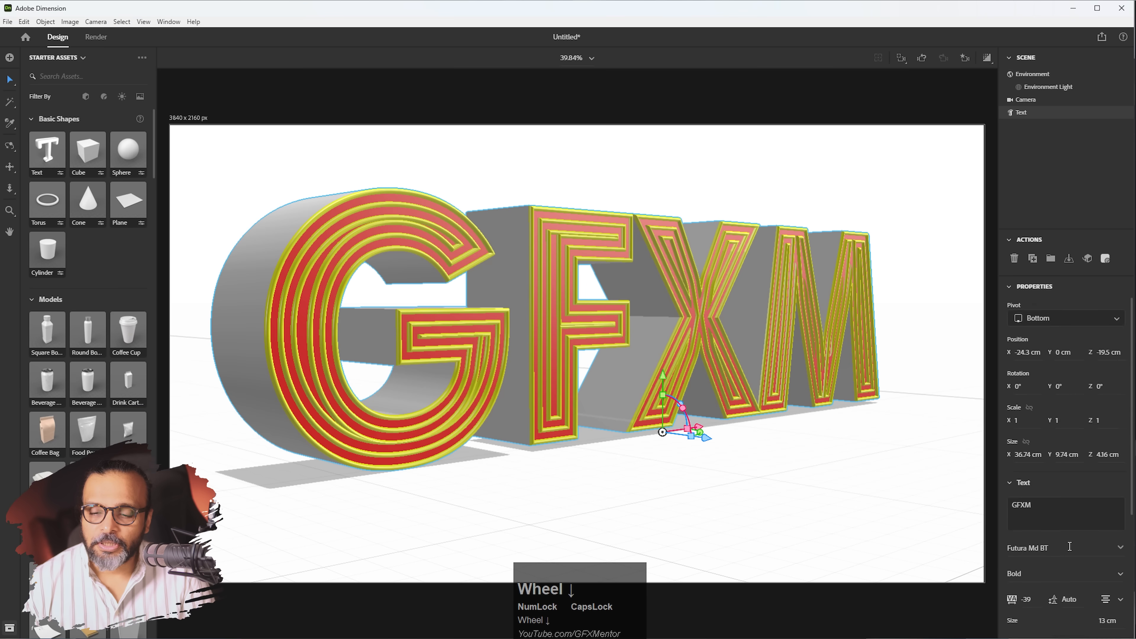
pyautogui.scroll(-5, 1069, 551)
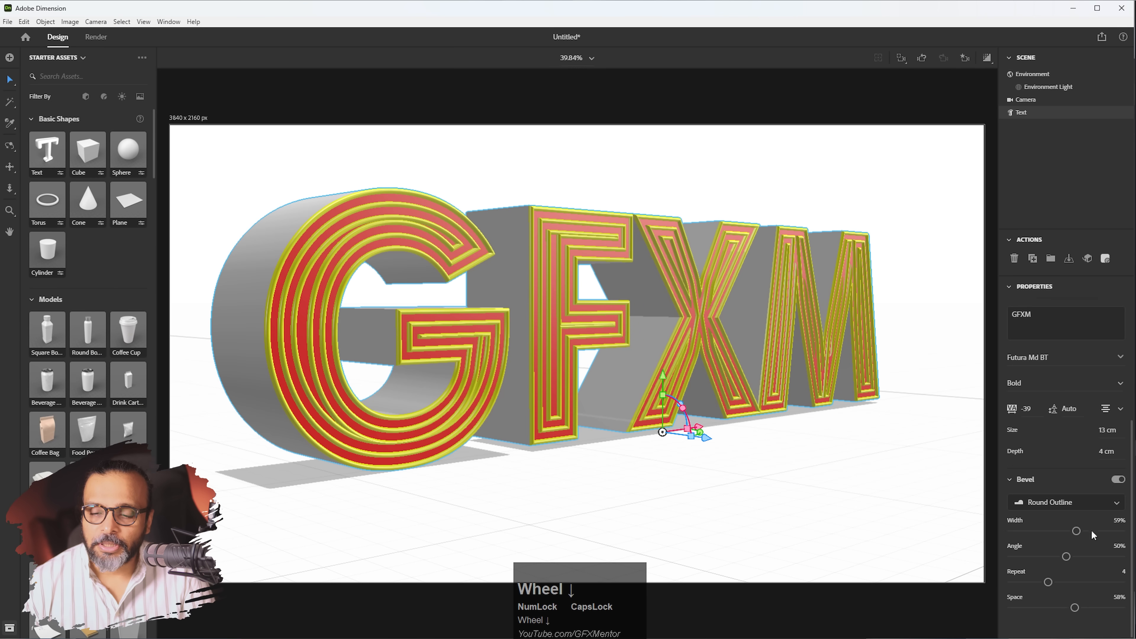
pyautogui.click(1116, 480)
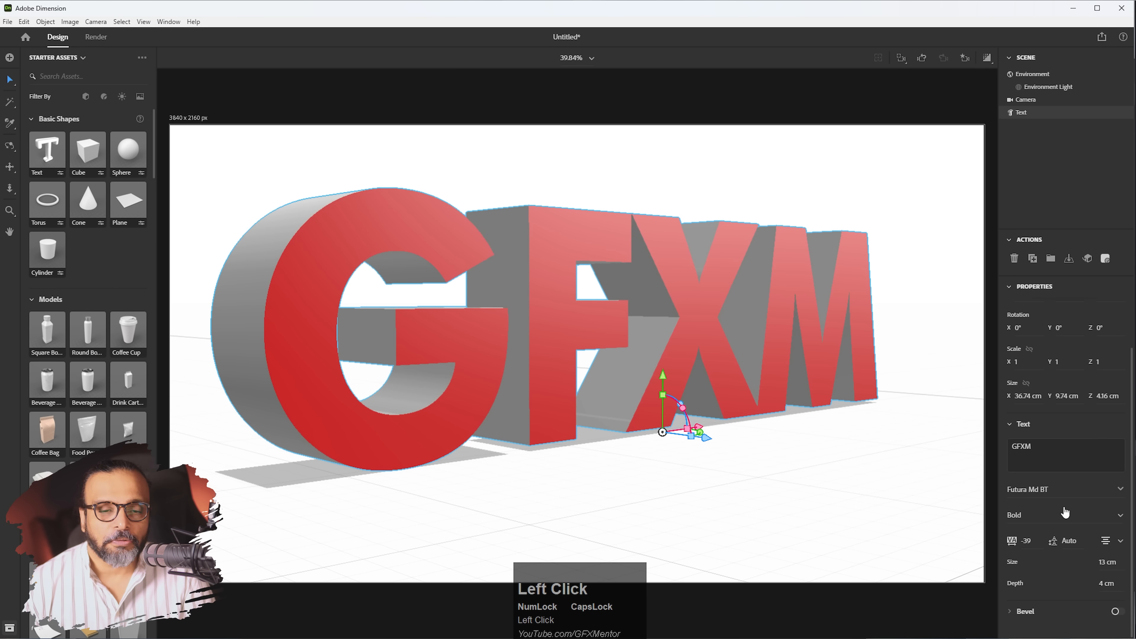
pyautogui.click(1116, 612)
pyautogui.scroll(-3, 1083, 544)
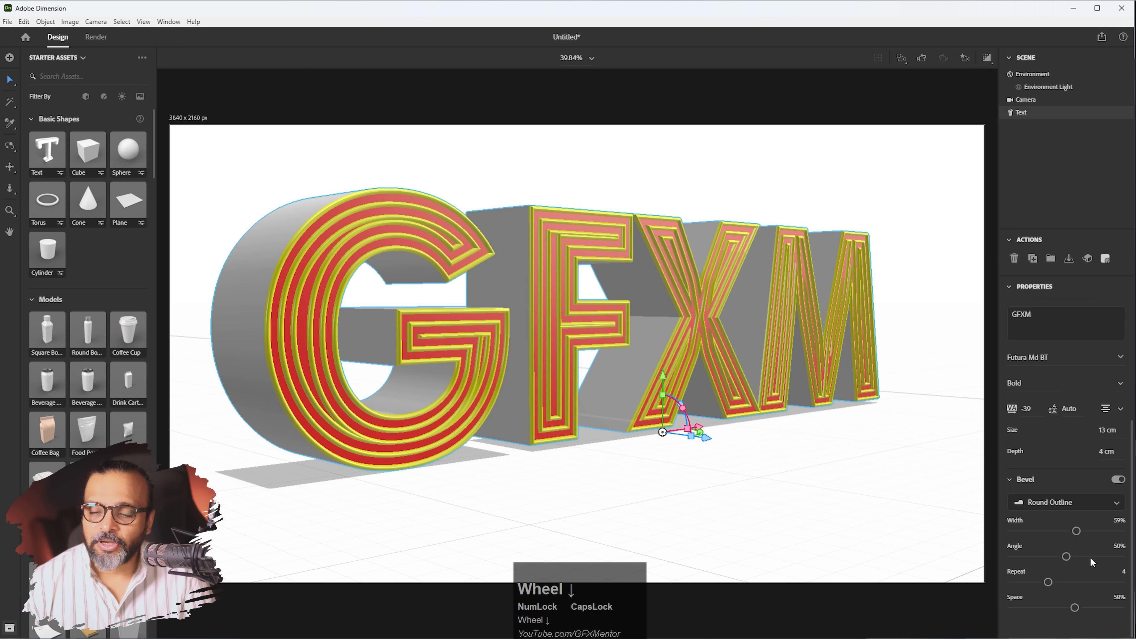
# - Change the text's bevel to the Classic shape with a repeat of 1 and a width of 11%
pyautogui.moveTo(1048, 582); pyautogui.dragTo(976, 587)
pyautogui.click(1052, 502)
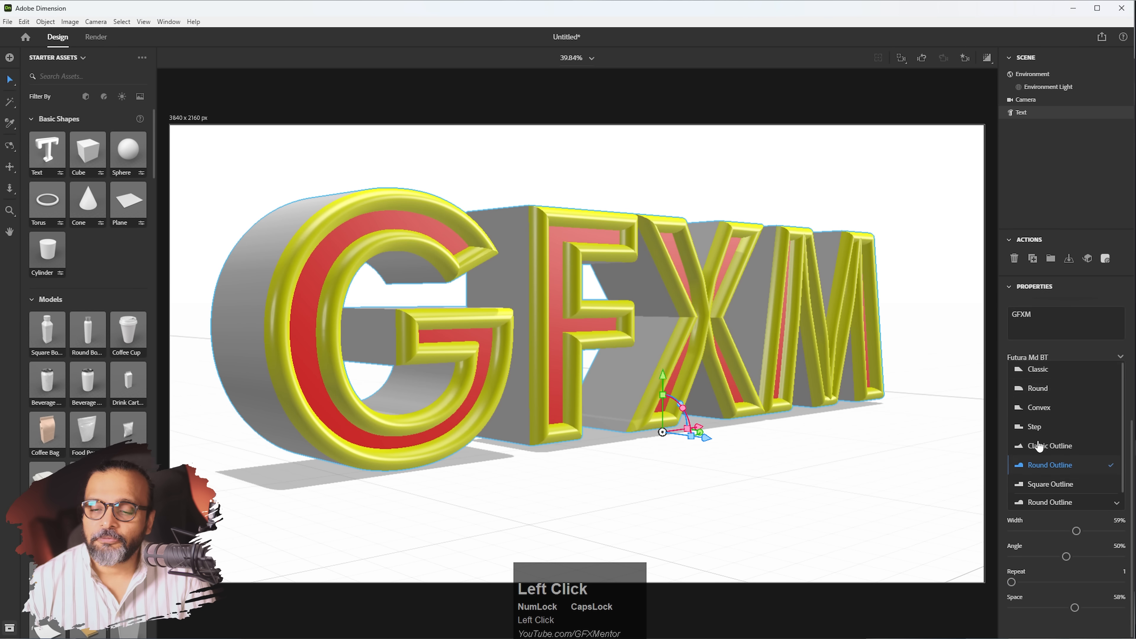
pyautogui.click(1038, 369)
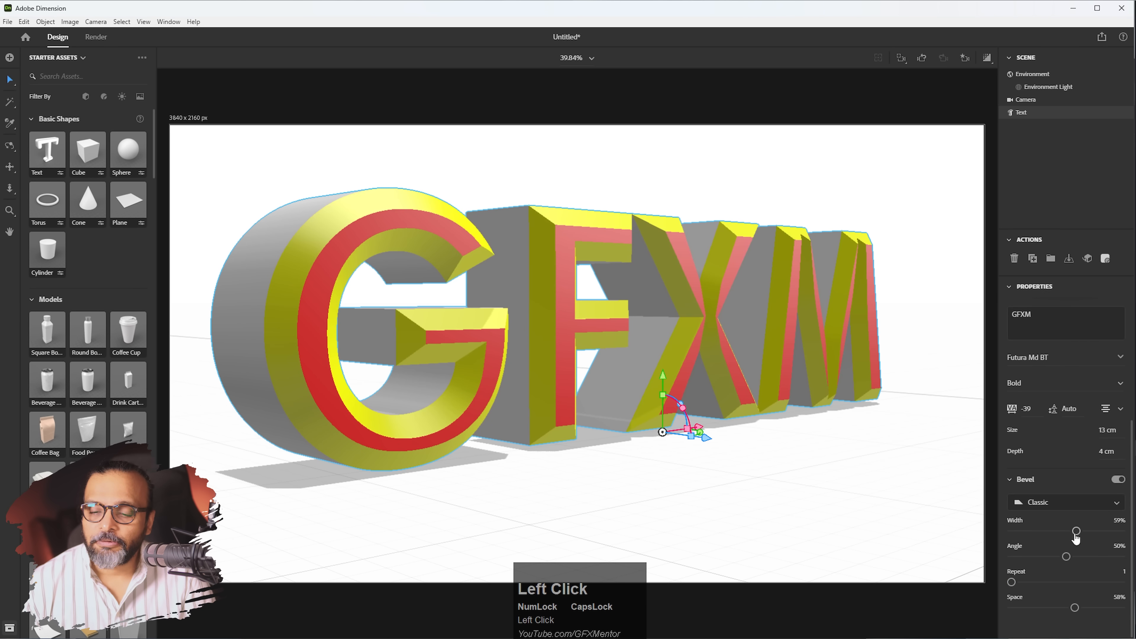
pyautogui.moveTo(1077, 533); pyautogui.dragTo(1024, 535)
pyautogui.moveTo(829, 490)
pyautogui.mouseDown(button='right')
pyautogui.moveTo(724, 515)
pyautogui.moveTo(688, 543)
pyautogui.moveTo(817, 486)
pyautogui.mouseUp(button='right')
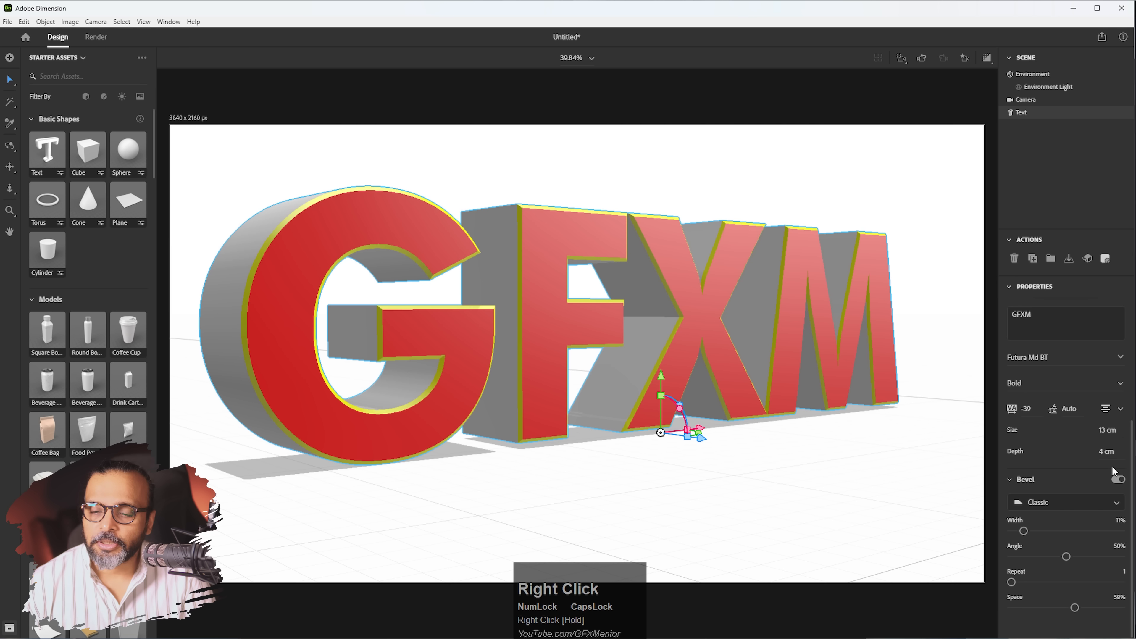
# - Apply the purple-blue Rainbow starter material to the whole GFXM text and view the letters from a higher angle
pyautogui.scroll(5, 1123, 466)
pyautogui.scroll(-10, 97, 385)
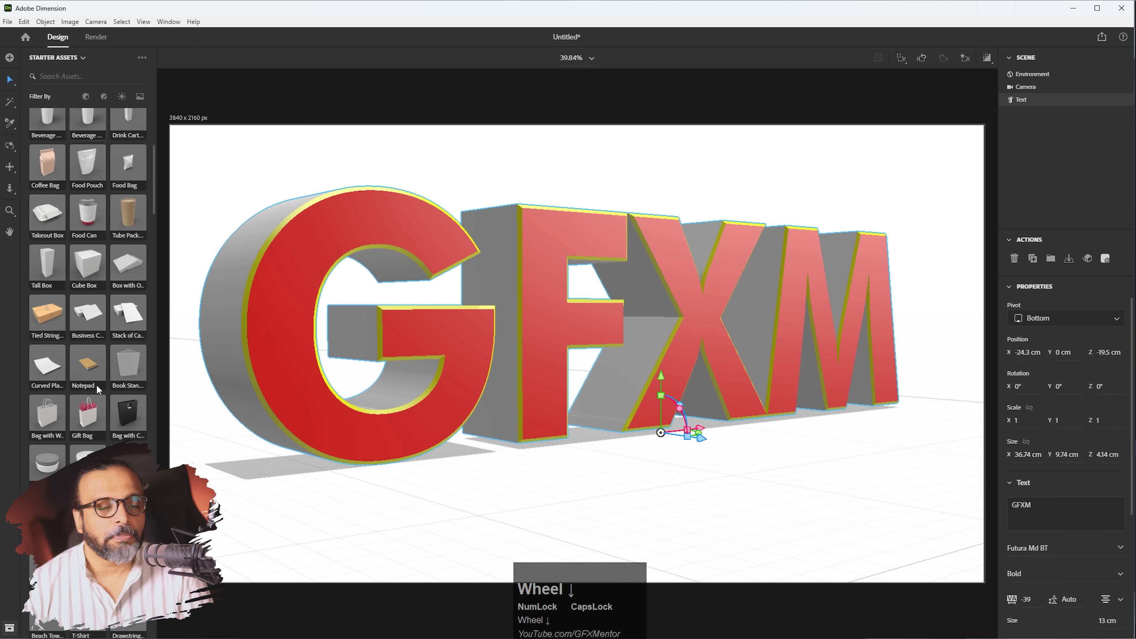
pyautogui.scroll(-8, 97, 385)
pyautogui.scroll(3, 96, 384)
pyautogui.moveTo(87, 433); pyautogui.dragTo(251, 357)
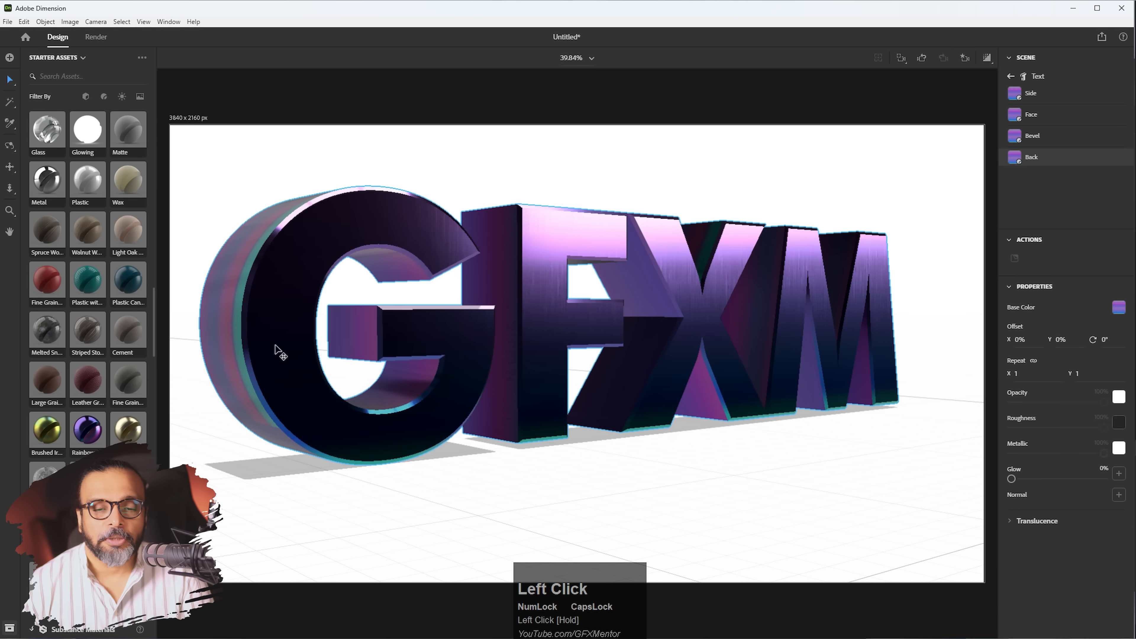
pyautogui.moveTo(753, 461)
pyautogui.mouseDown(button='right')
pyautogui.moveTo(759, 452)
pyautogui.moveTo(547, 517)
pyautogui.moveTo(441, 491)
pyautogui.moveTo(431, 460)
pyautogui.moveTo(500, 421)
pyautogui.moveTo(712, 449)
pyautogui.moveTo(771, 478)
pyautogui.moveTo(791, 467)
pyautogui.moveTo(781, 470)
pyautogui.moveTo(784, 447)
pyautogui.moveTo(743, 469)
pyautogui.mouseUp(button='right')
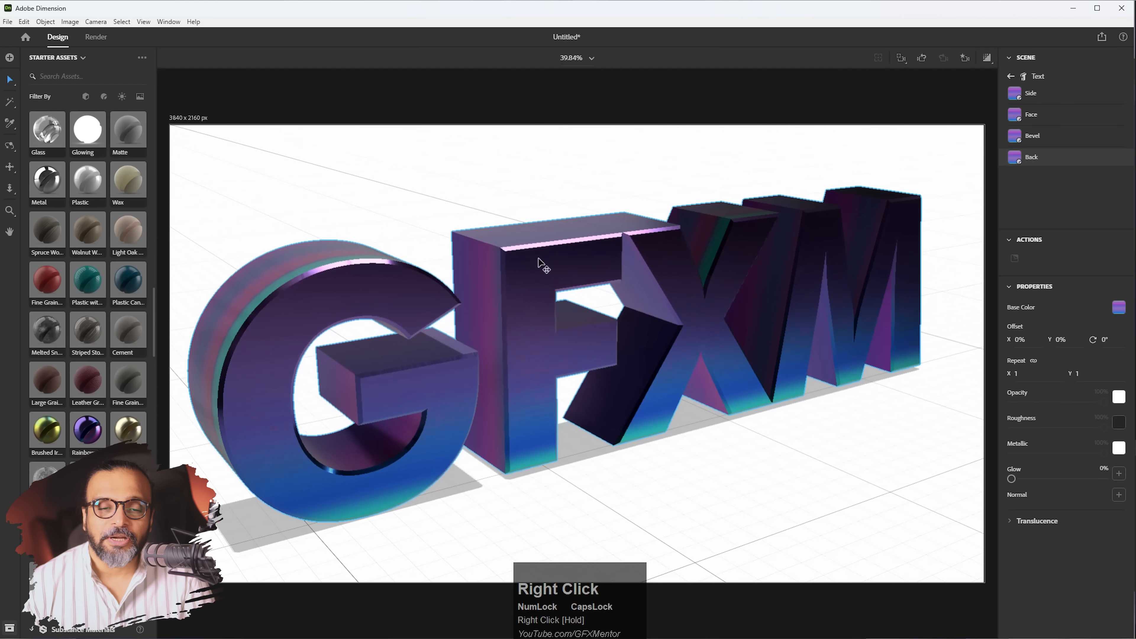
# - Apply the green-gold Brushed metal starter material to the text's Bevel and view the letters from a lower angle
pyautogui.click(1046, 137)
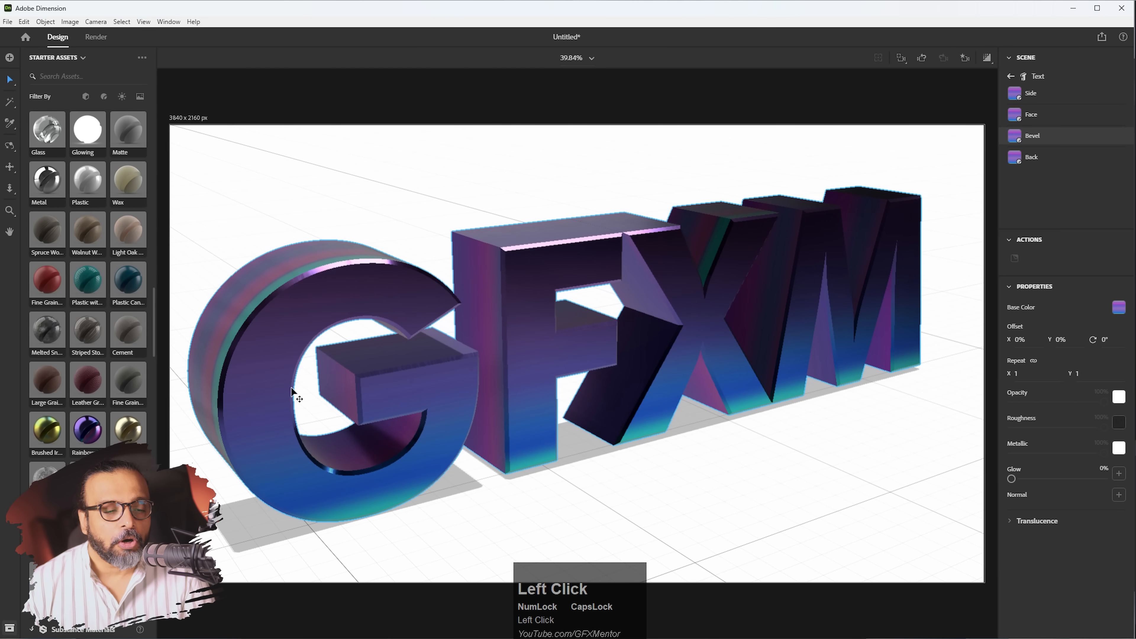
pyautogui.click(49, 431)
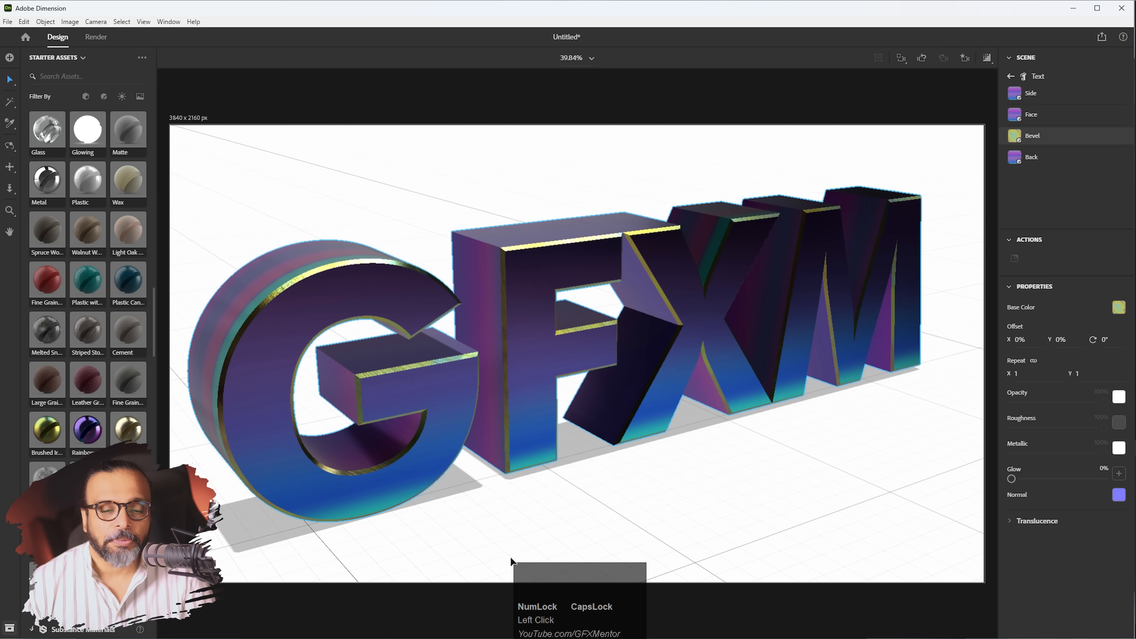
pyautogui.moveTo(538, 543); pyautogui.dragTo(565, 498, button='right')
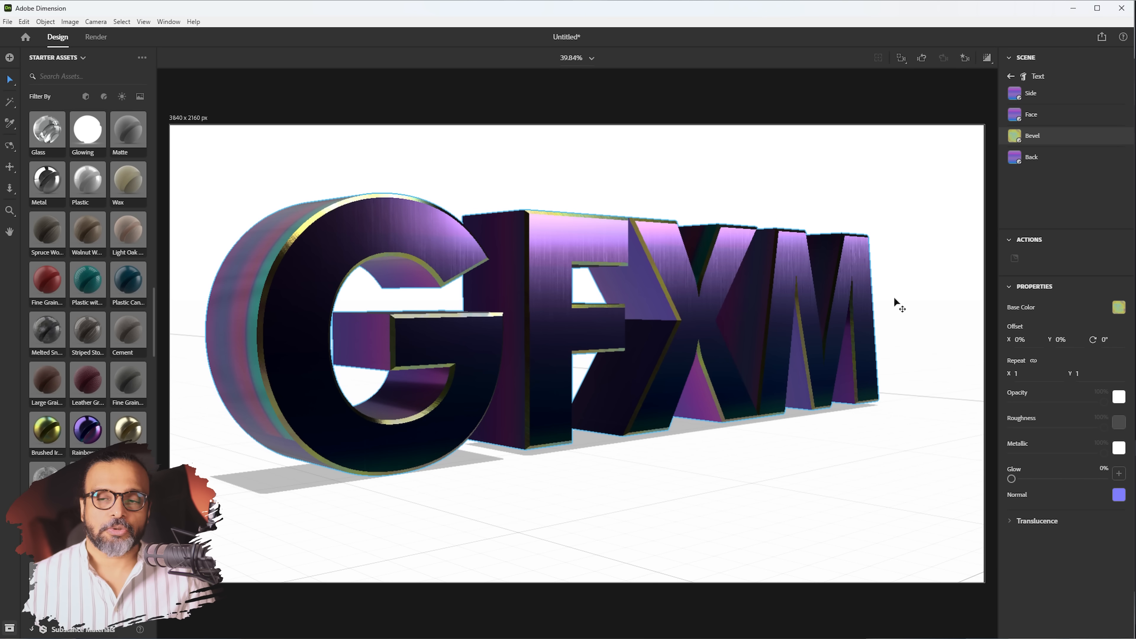
# - Turn on the render preview and select the Environment to show its ground plane settings
pyautogui.click(986, 59)
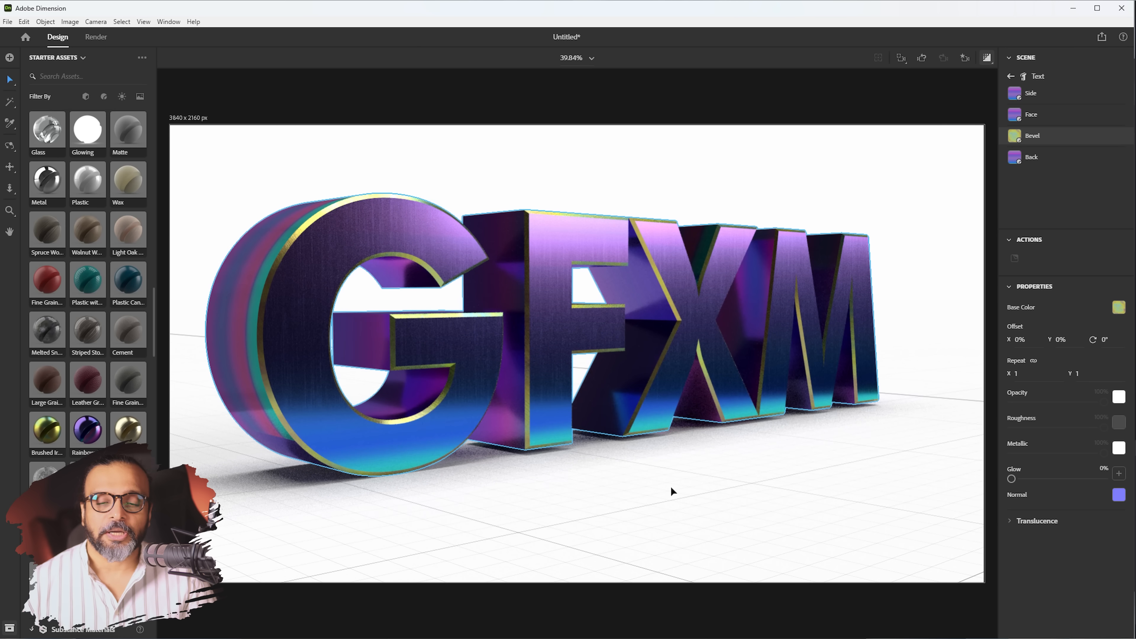
pyautogui.click(875, 464)
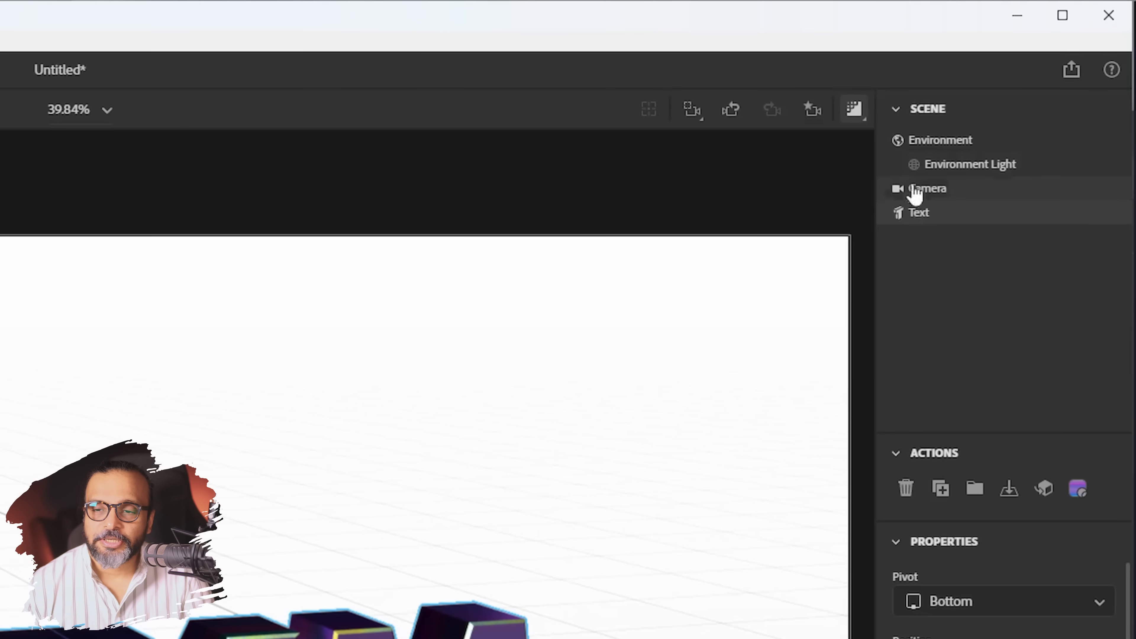
pyautogui.click(926, 144)
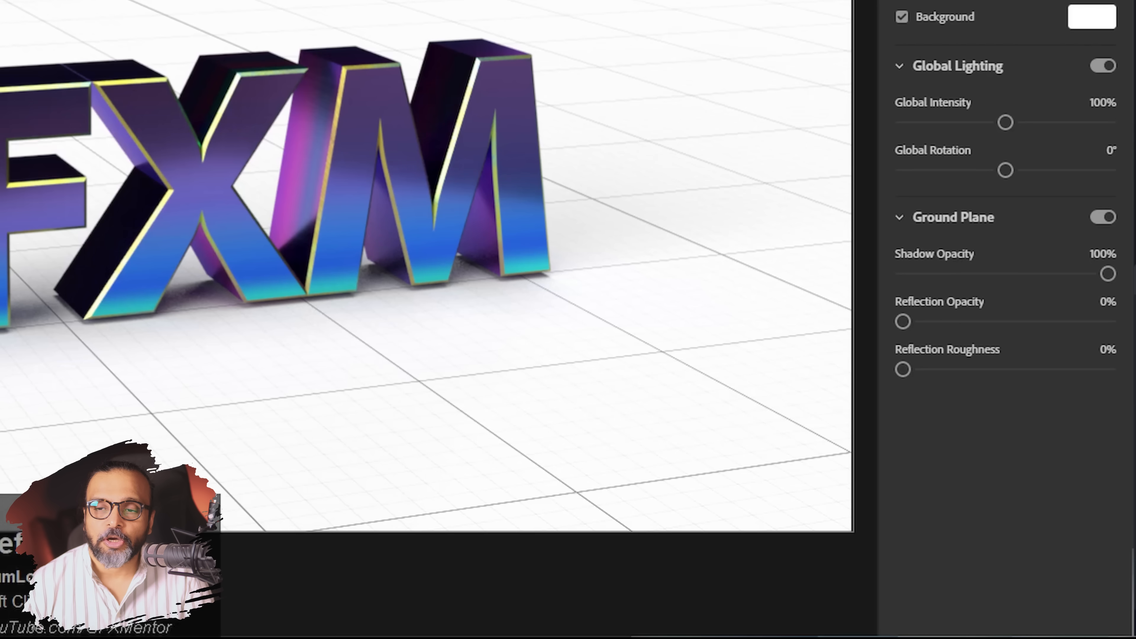
pyautogui.press('\\')
pyautogui.press('\\')
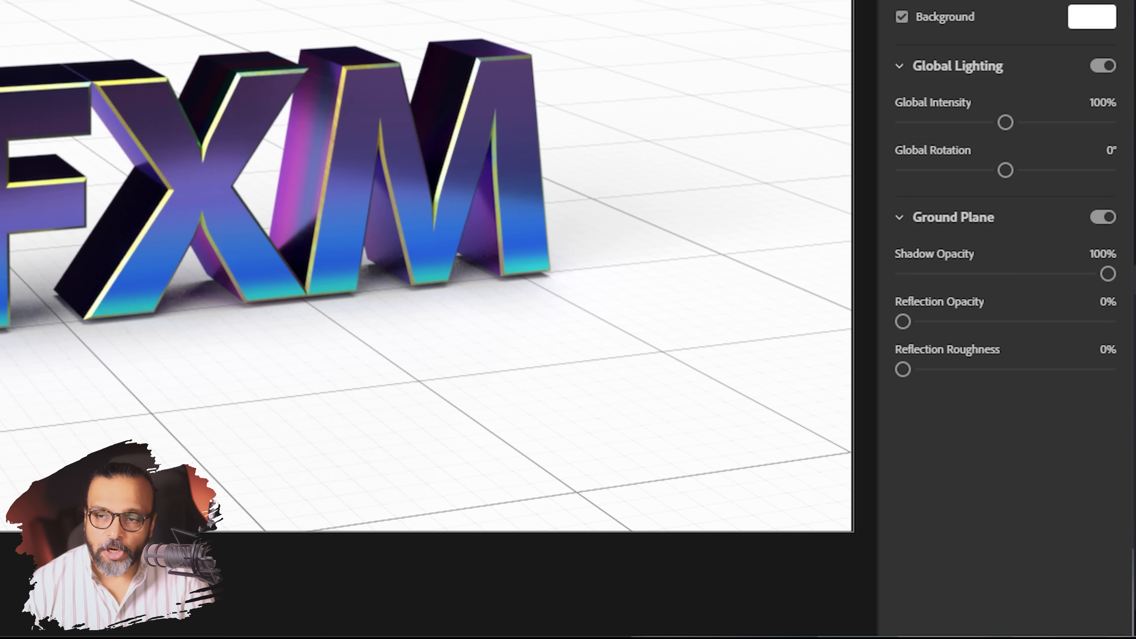
# - Set the ground plane's reflection opacity to 90% and its reflection roughness to 38%
pyautogui.moveTo(904, 322); pyautogui.dragTo(1011, 321)
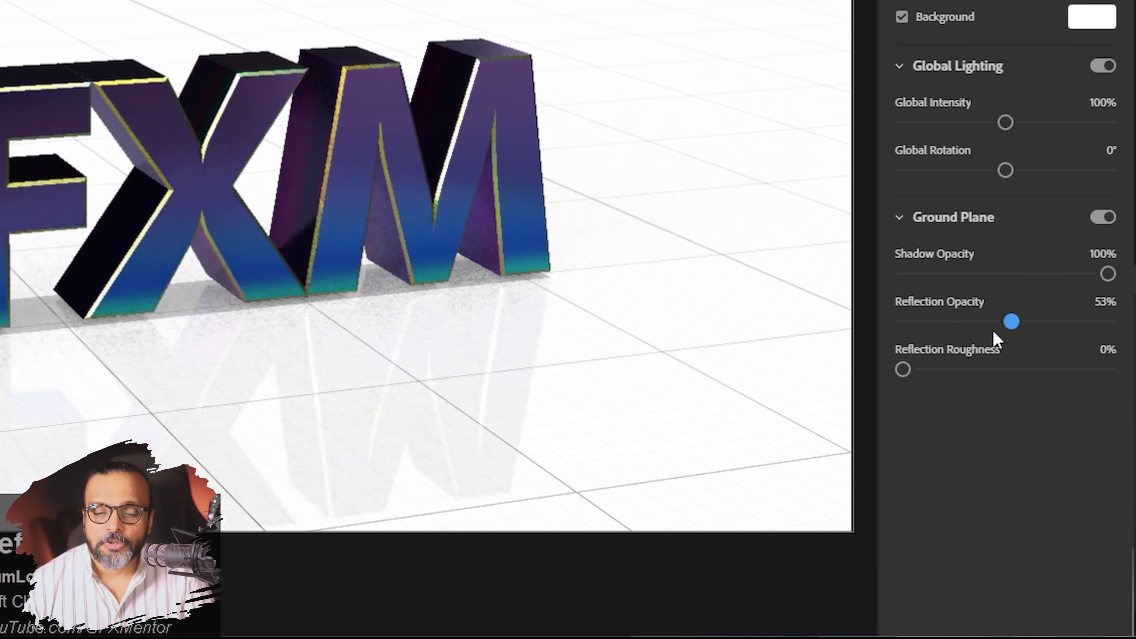
pyautogui.moveTo(1011, 323); pyautogui.dragTo(971, 323)
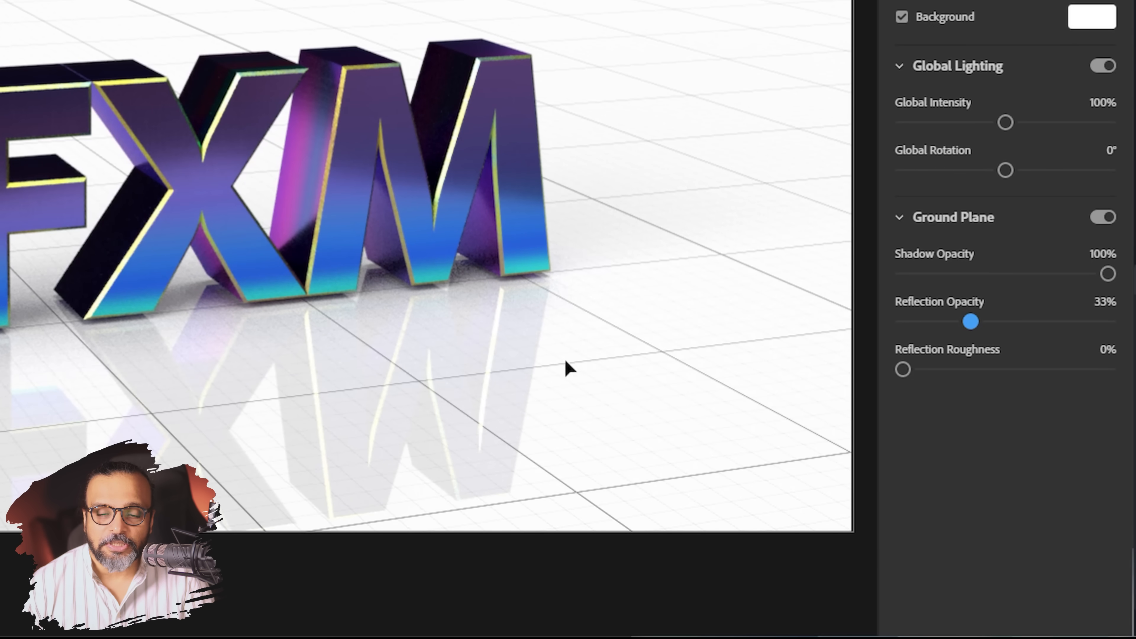
pyautogui.moveTo(414, 386); pyautogui.dragTo(399, 211, button='middle')
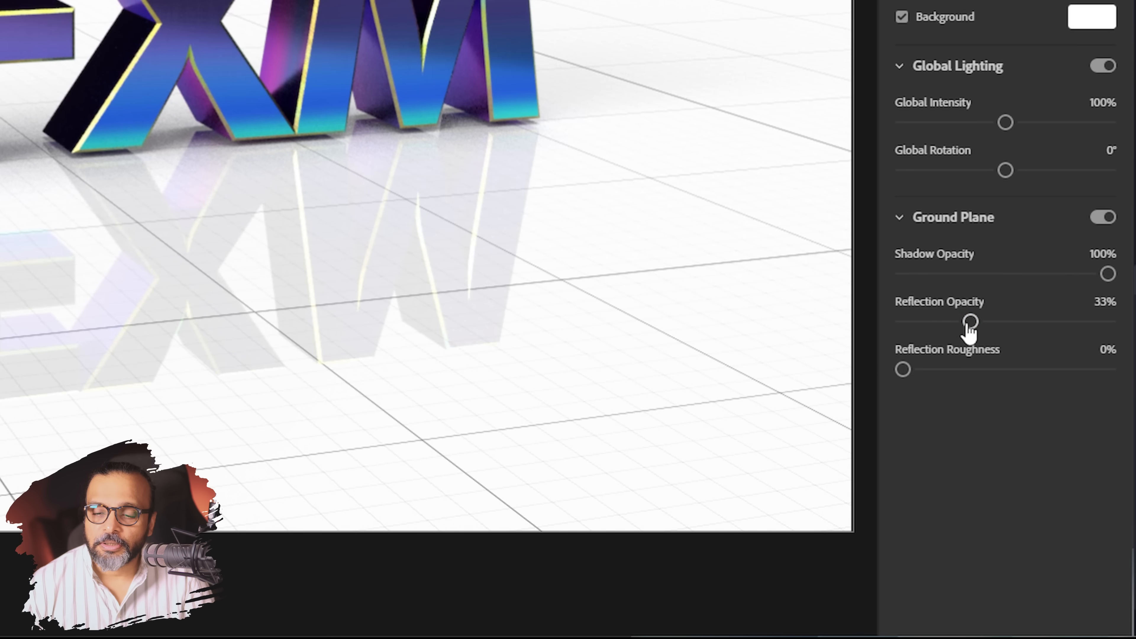
pyautogui.moveTo(906, 374); pyautogui.dragTo(939, 367)
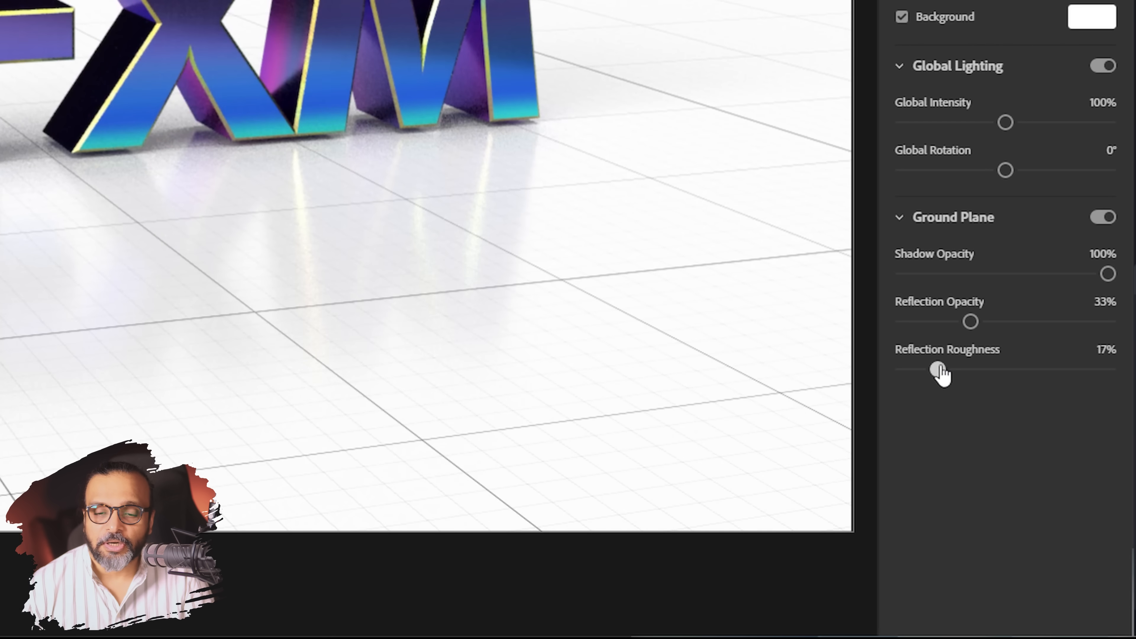
pyautogui.moveTo(939, 372); pyautogui.dragTo(980, 371)
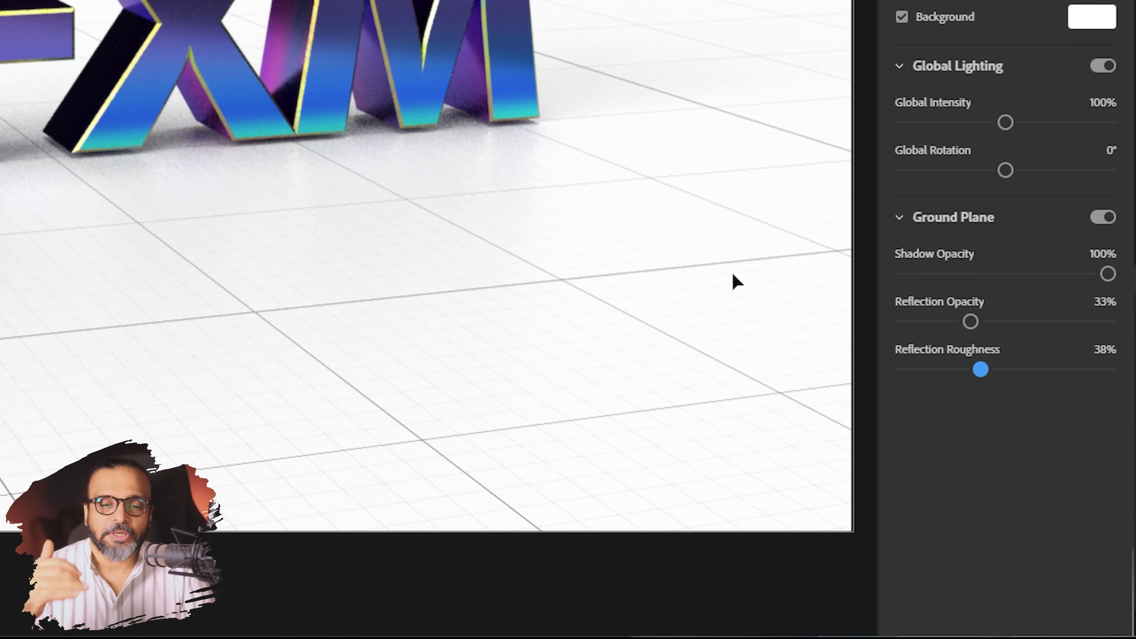
pyautogui.moveTo(982, 319); pyautogui.dragTo(1087, 321)
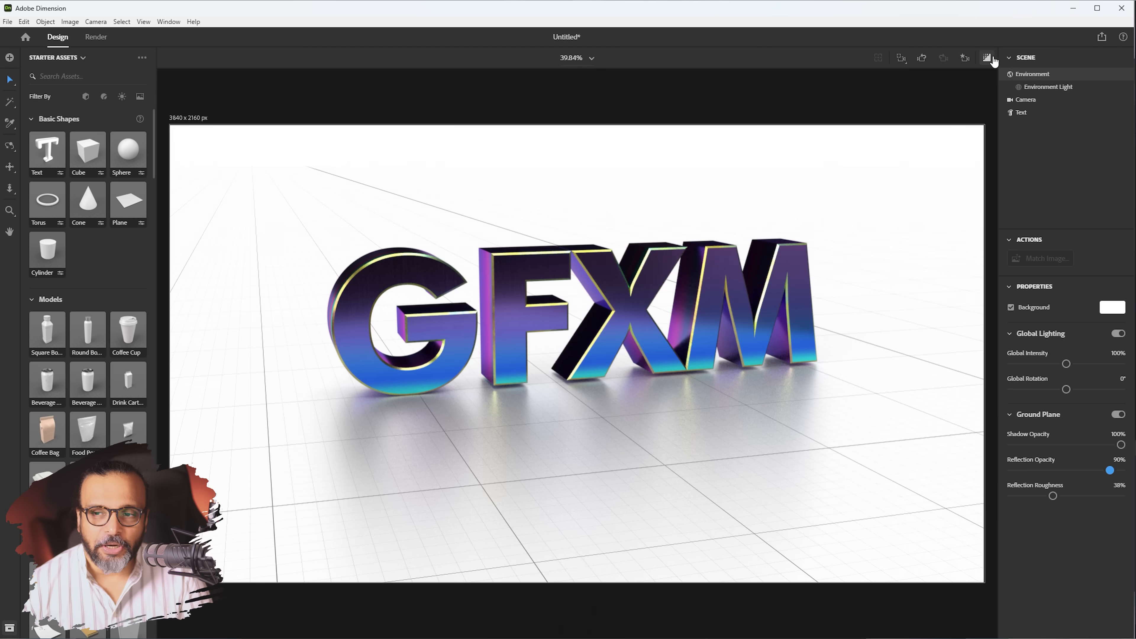
# - Turn off the render preview, switch to the render workspace and name the export file GFXM
pyautogui.click(989, 60)
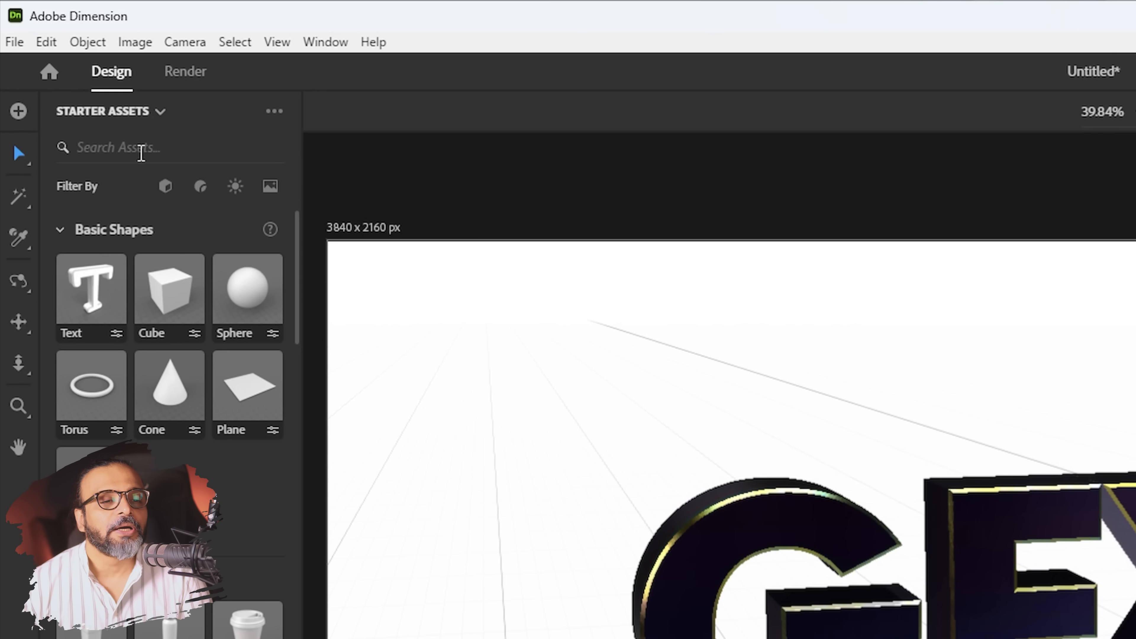
pyautogui.click(196, 82)
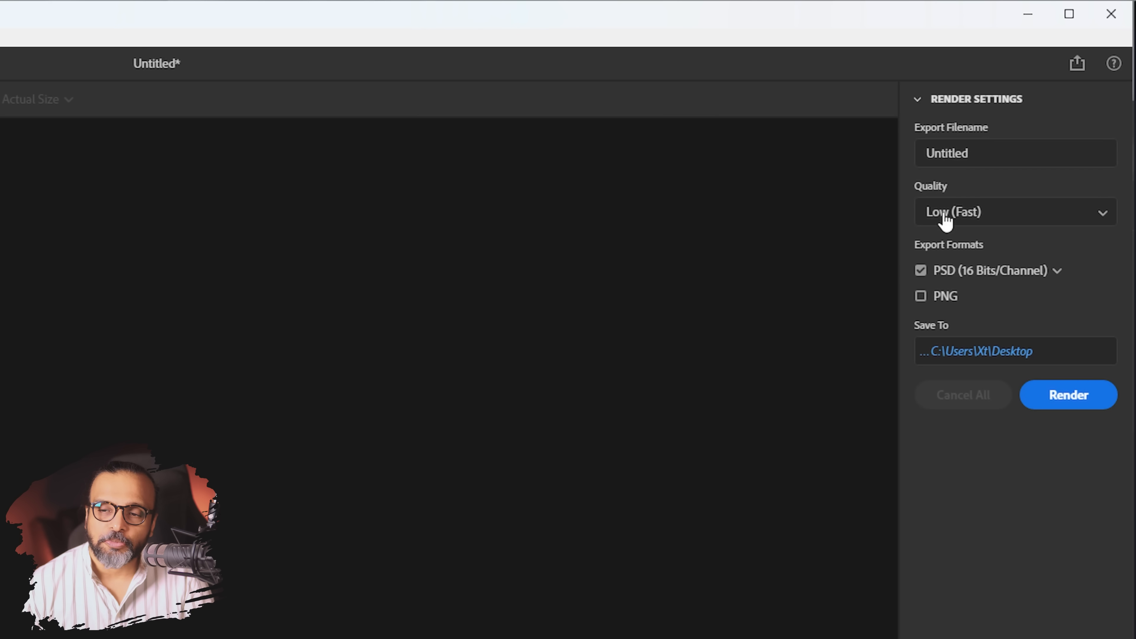
pyautogui.click(926, 156)
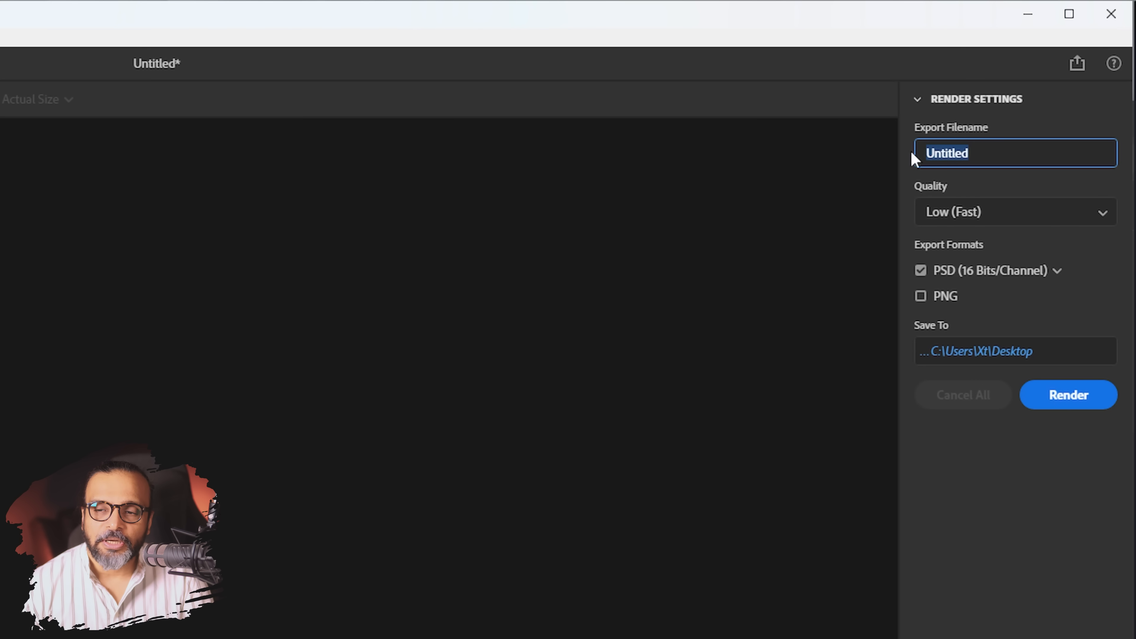
pyautogui.write('gfx')
pyautogui.press('BackSpace')
pyautogui.press('BackSpace')
pyautogui.press('BackSpace')
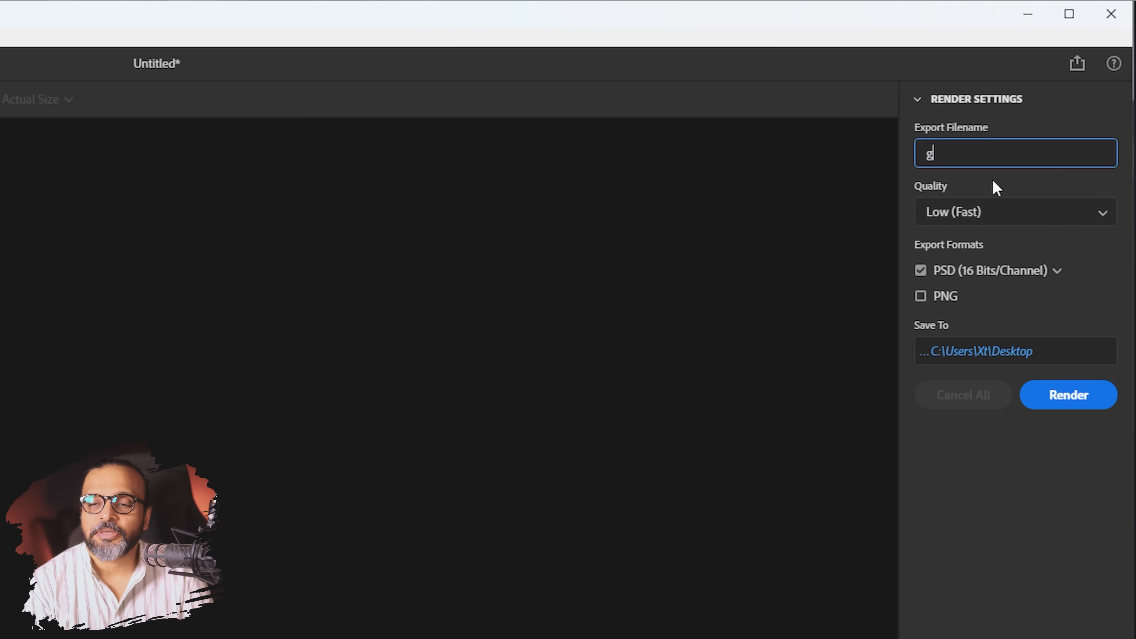
pyautogui.write('GFXM')
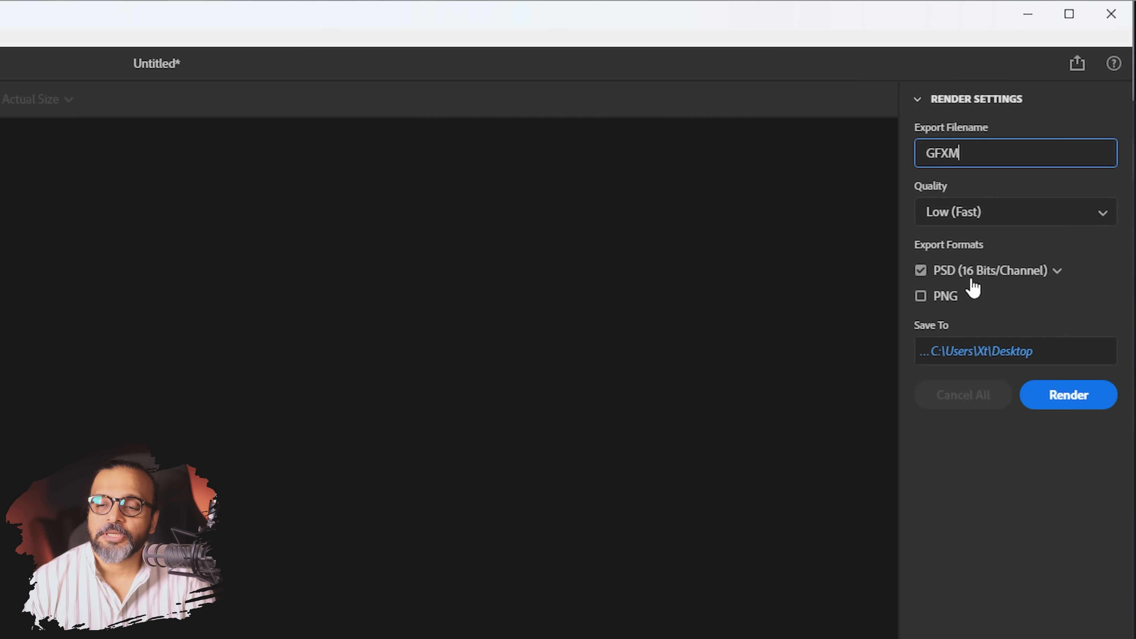
# - Render the scene at High (Slow) quality, exporting only PSD (16 Bits/Channel) to the desktop
pyautogui.click(945, 296)
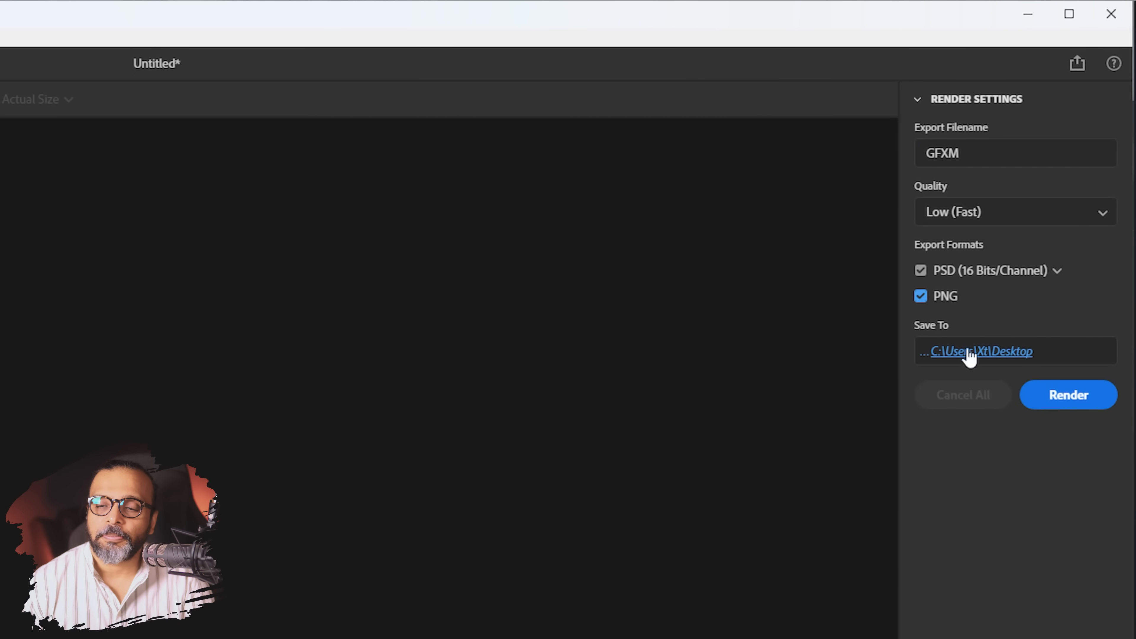
pyautogui.click(942, 304)
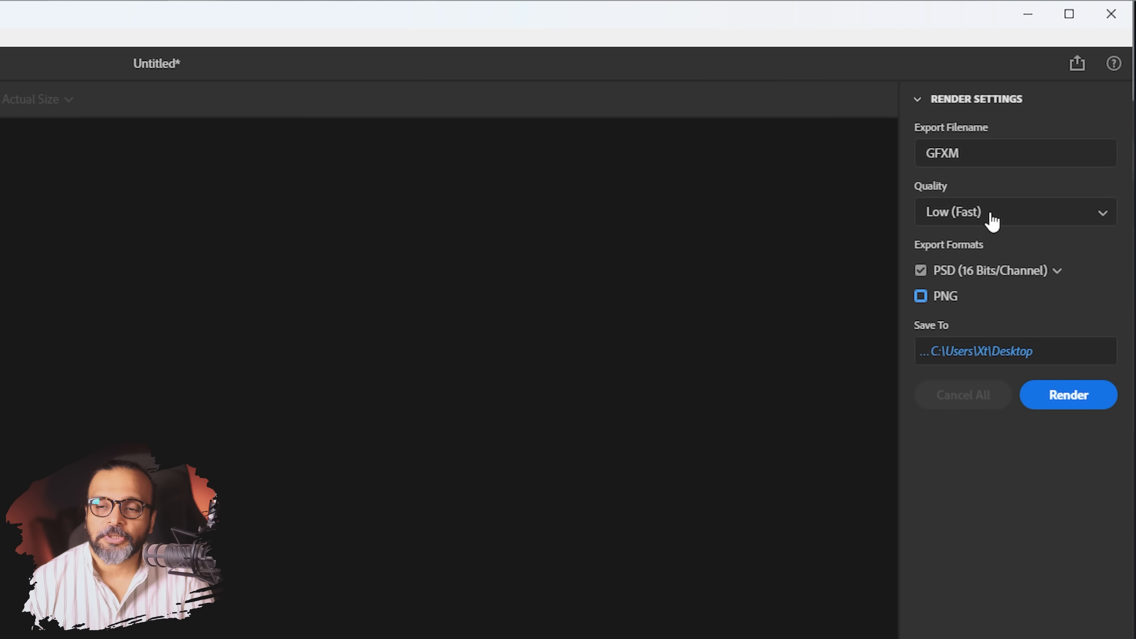
pyautogui.click(991, 218)
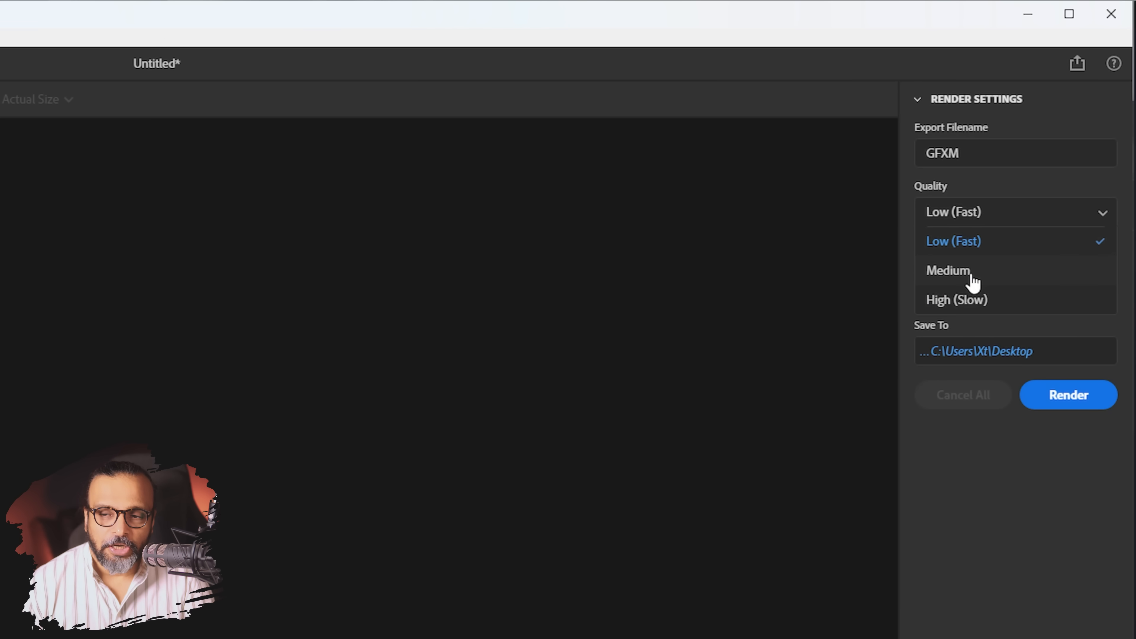
pyautogui.click(979, 305)
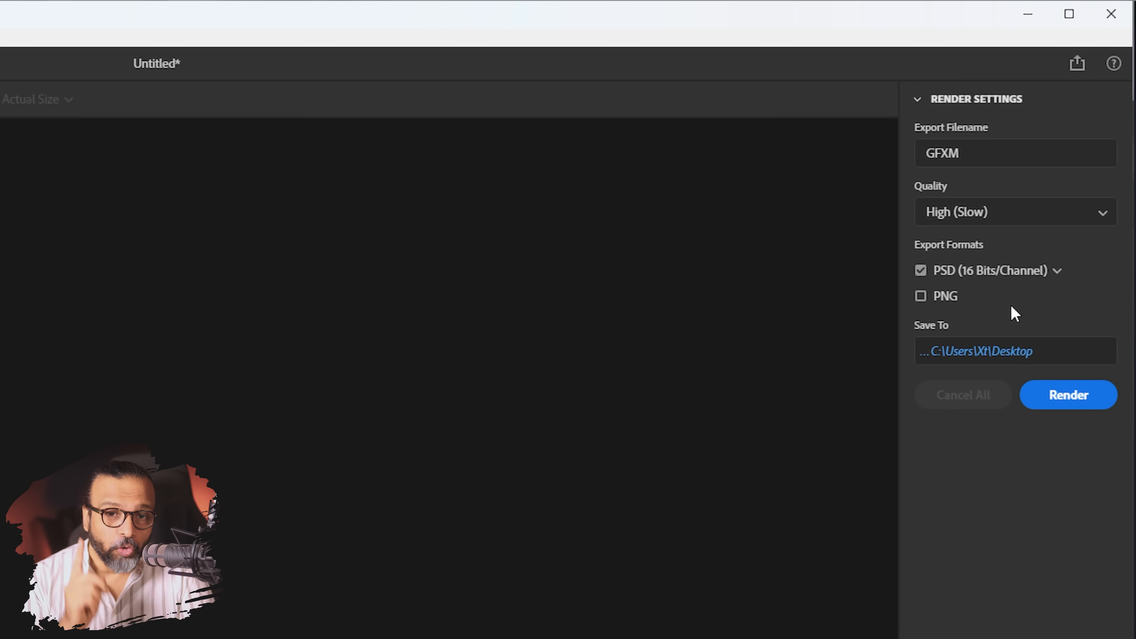
pyautogui.click(1064, 397)
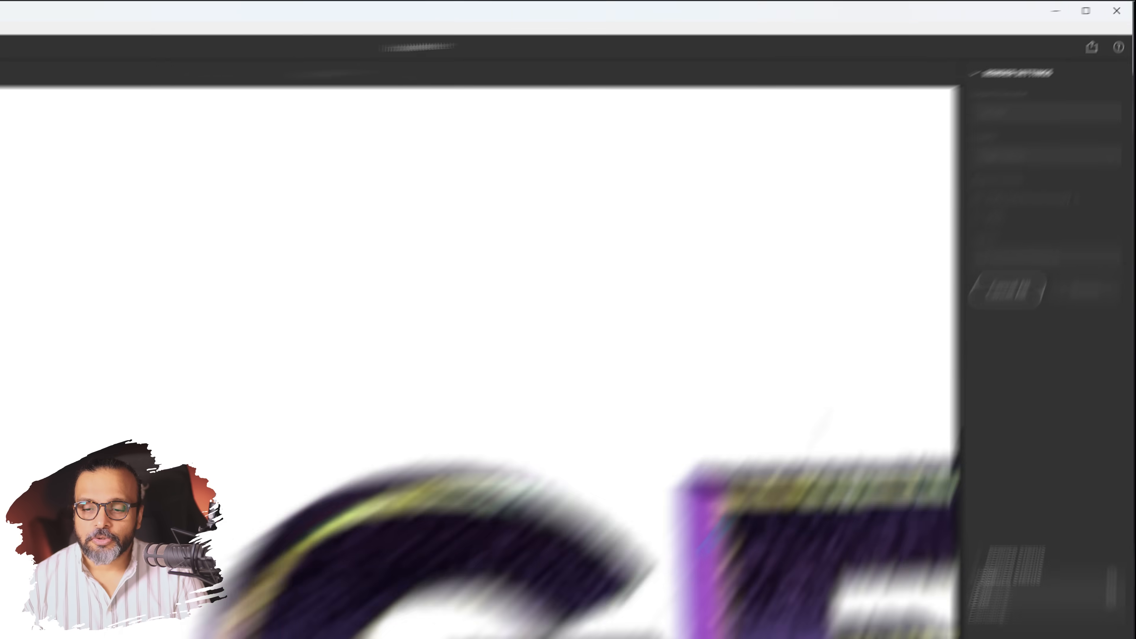
# - Check the CPU and GPU load in Task Manager's performance view while the scene renders
pyautogui.scroll(-5, 803, 425)
pyautogui.scroll(1, 803, 425)
pyautogui.scroll(-2, 803, 425)
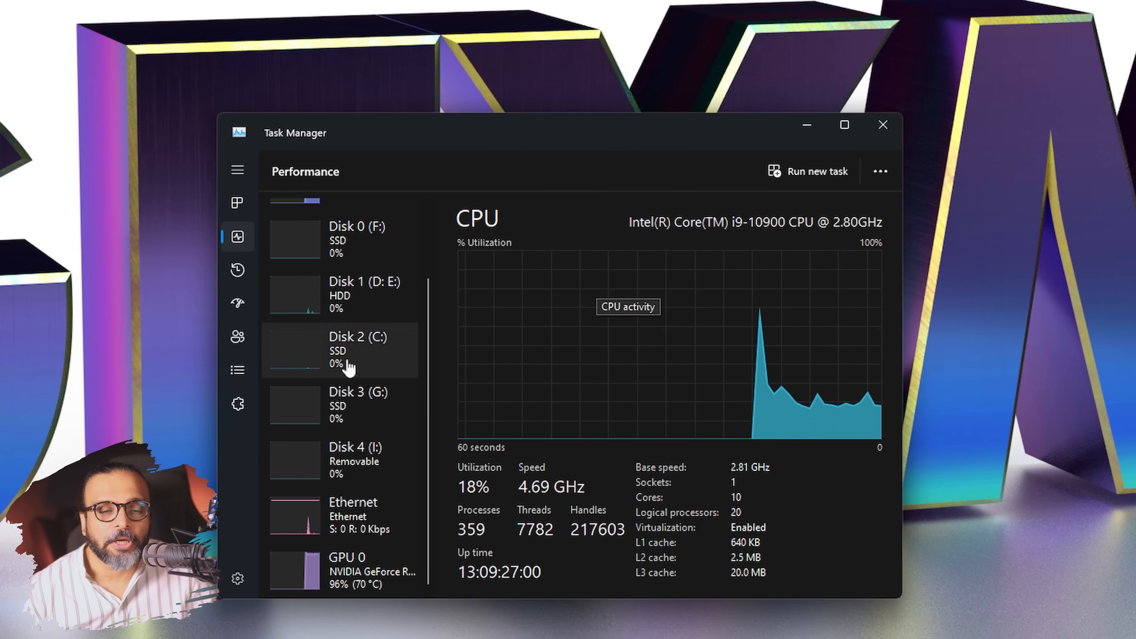
pyautogui.scroll(2, 322, 365)
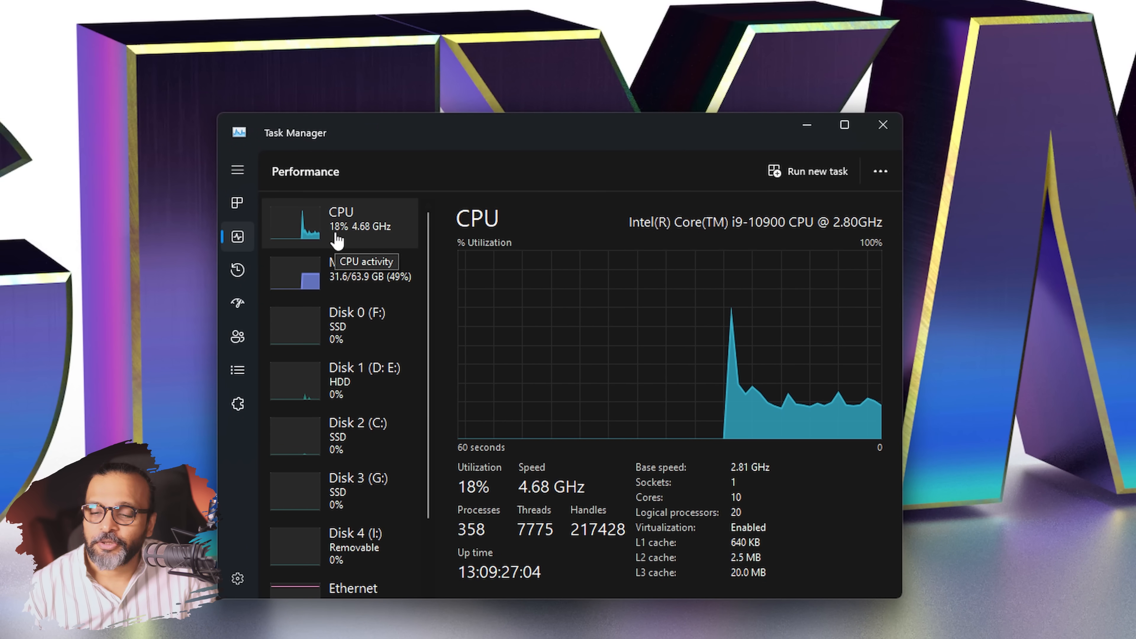
pyautogui.scroll(-3, 387, 364)
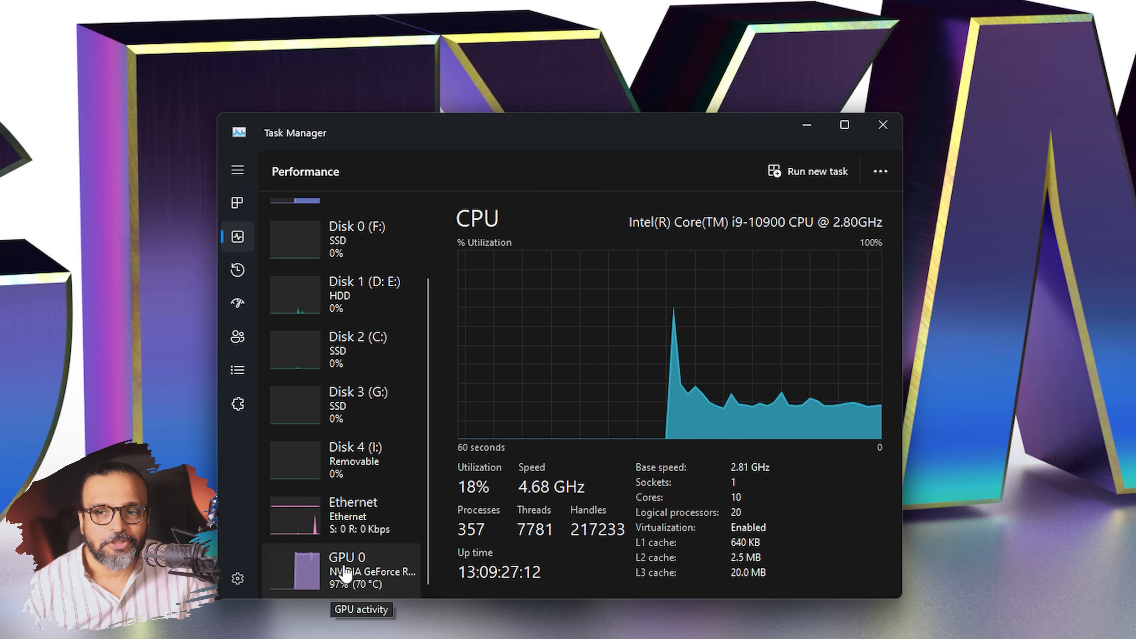
pyautogui.scroll(2, 344, 573)
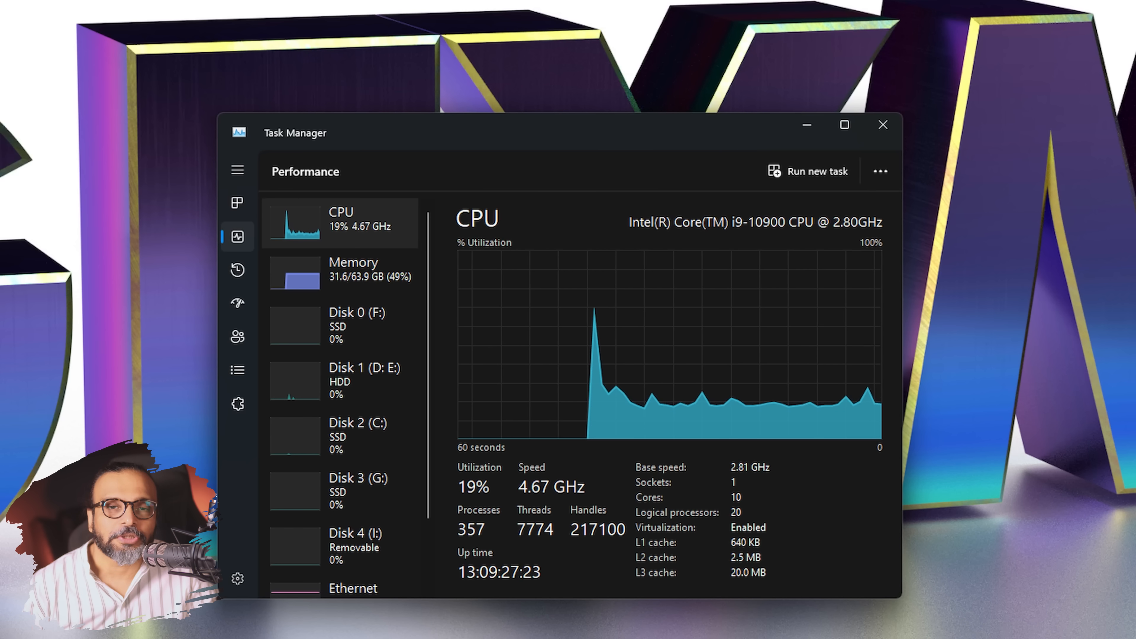
pyautogui.scroll(-2, 406, 444)
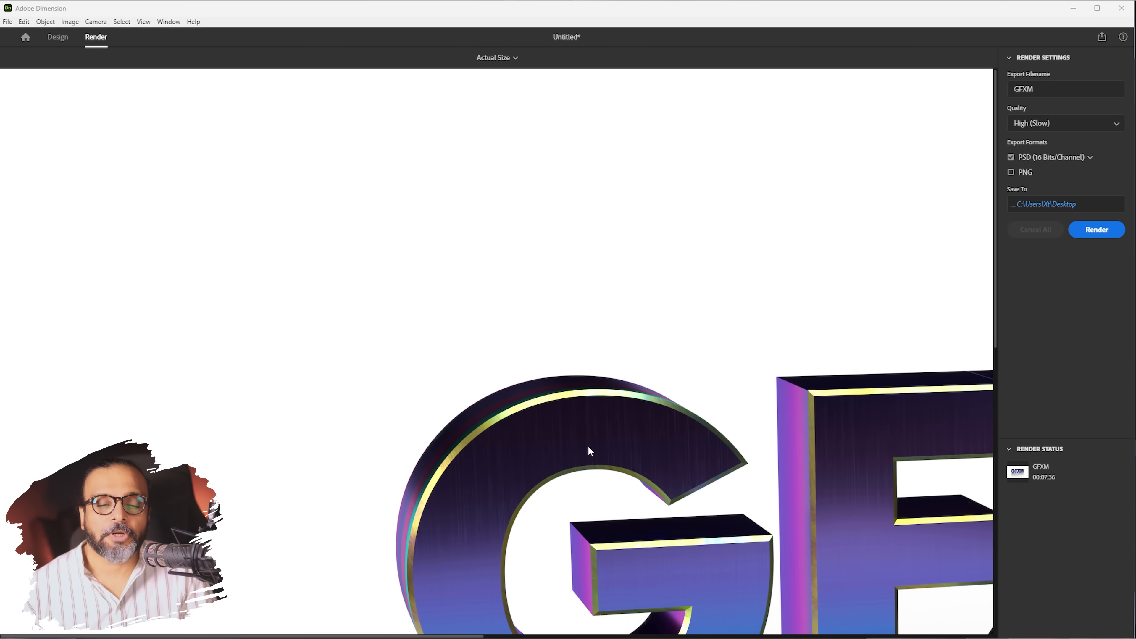
# - Examine the letters and floor reflections of the finished render at actual size, and minimize the window to reveal the desktop
pyautogui.scroll(-10, 589, 445)
pyautogui.scroll(4, 589, 445)
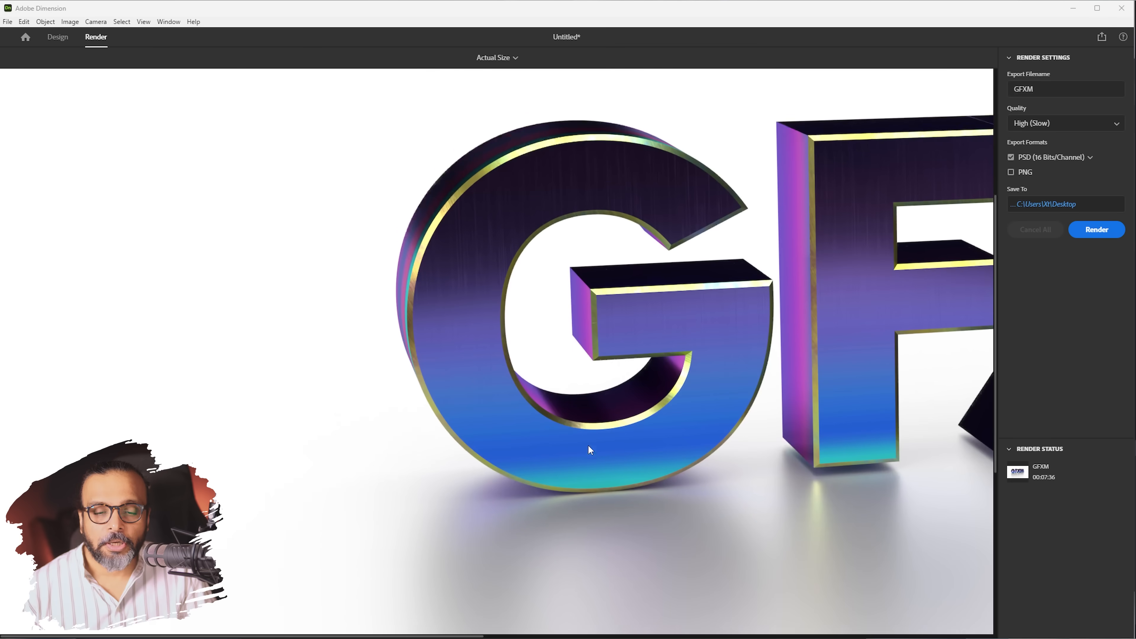
pyautogui.hscroll(10, 589, 446)
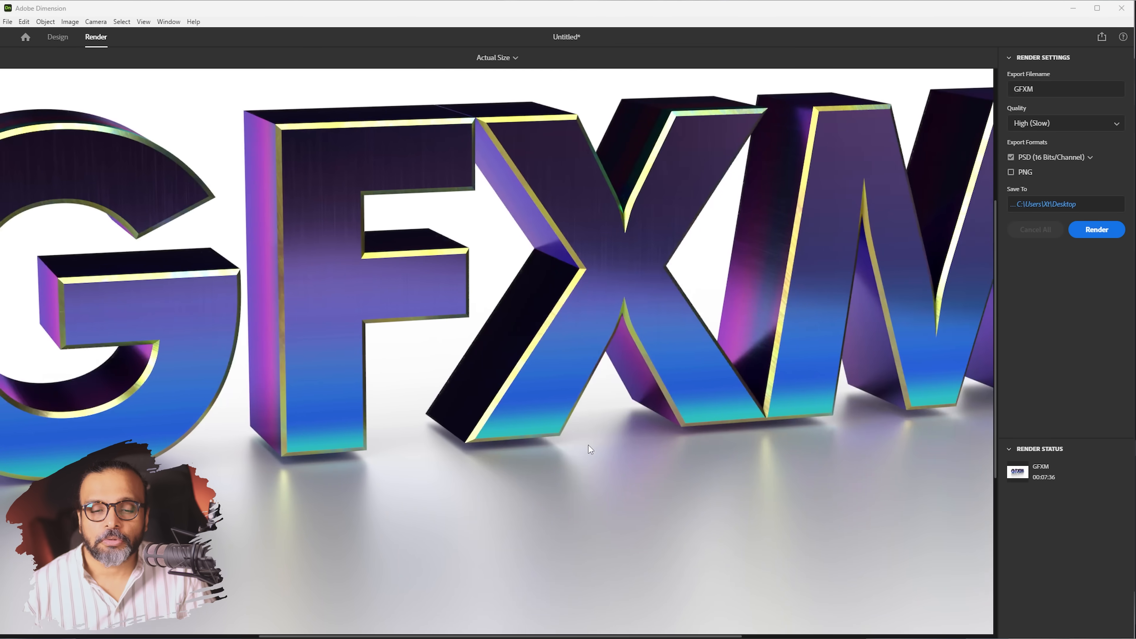
pyautogui.hscroll(5, 589, 445)
pyautogui.hscroll(-9, 589, 443)
pyautogui.hscroll(5, 589, 442)
pyautogui.hscroll(-4, 592, 446)
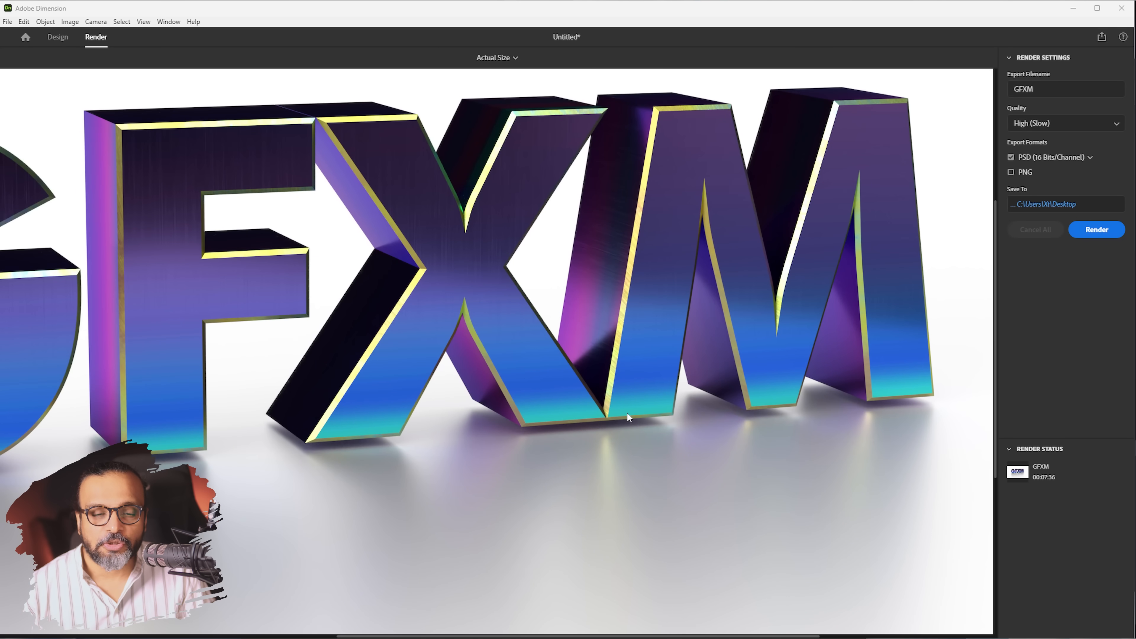
pyautogui.click(1073, 9)
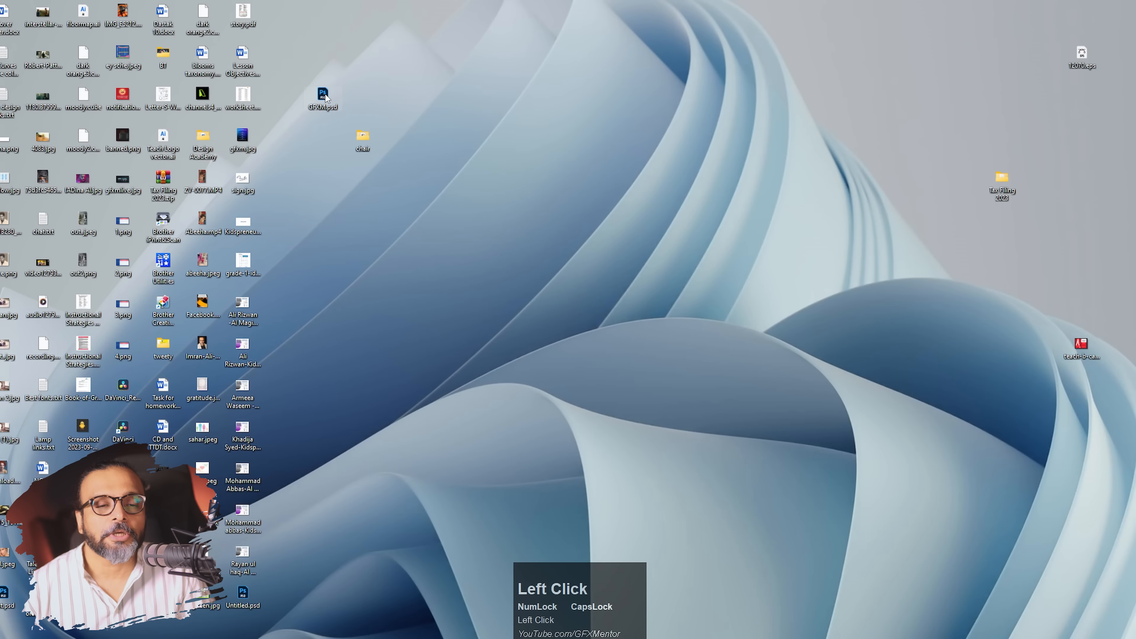
# - Open GFXM.psd from the desktop in Photoshop and maximize the Photoshop window
pyautogui.rightClick(325, 97)
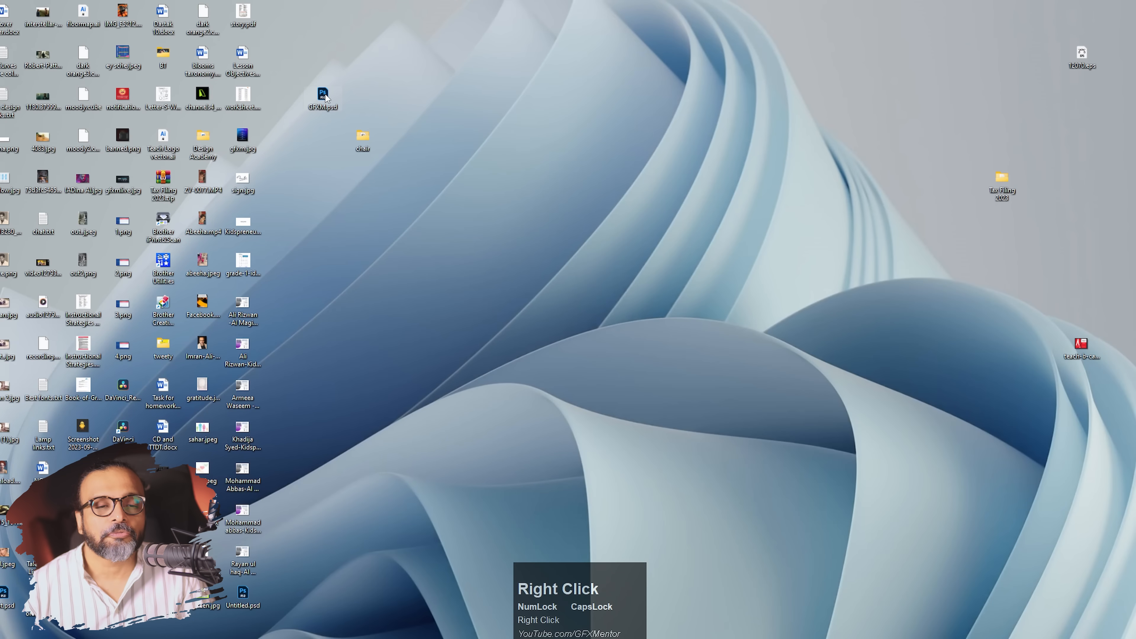
pyautogui.click(699, 203)
pyautogui.moveTo(548, 9); pyautogui.dragTo(547, 147)
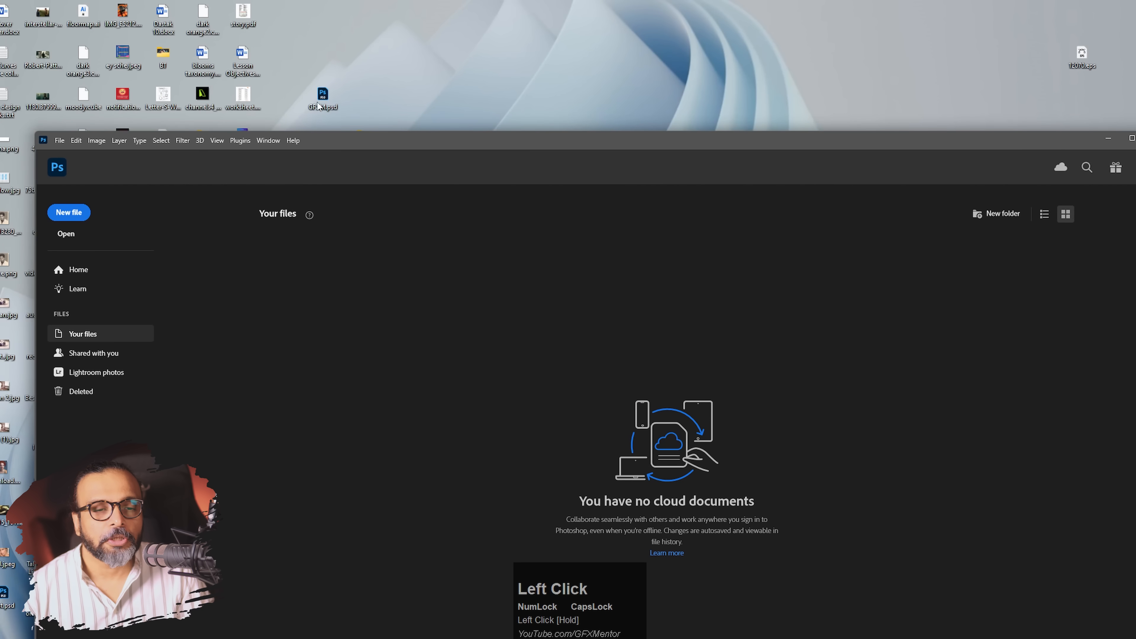
pyautogui.moveTo(318, 107); pyautogui.dragTo(553, 274)
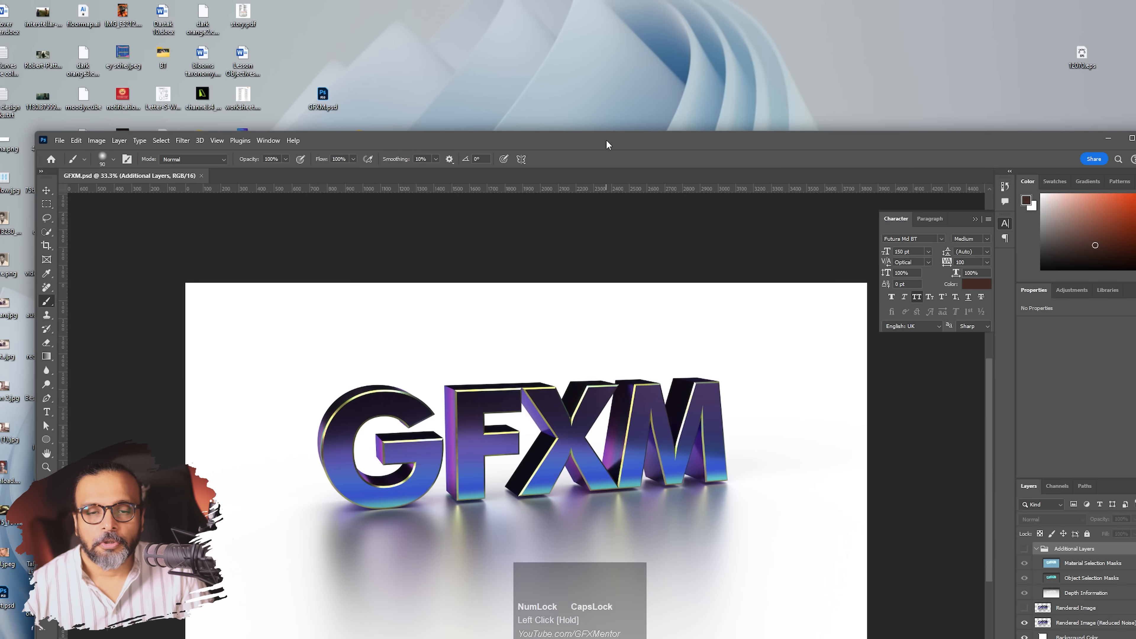
pyautogui.moveTo(607, 144); pyautogui.dragTo(611, 57)
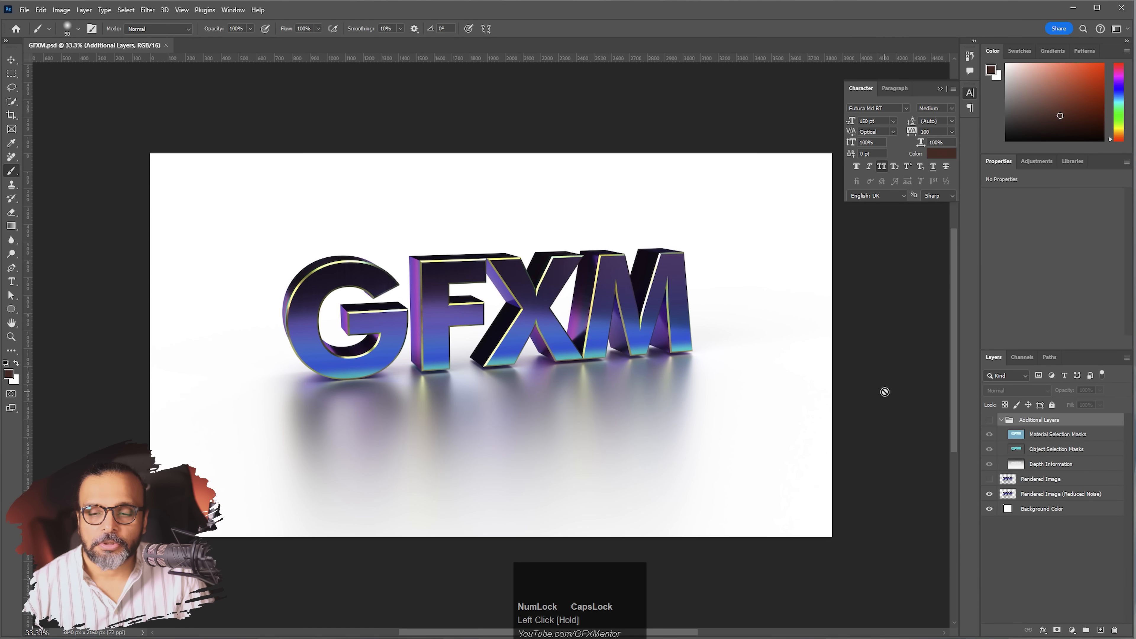
# - Inspect the render at actual size, collapse the Additional Layers group and preview the image without the Background Color layer
pyautogui.hotkey('ctrl', '1')
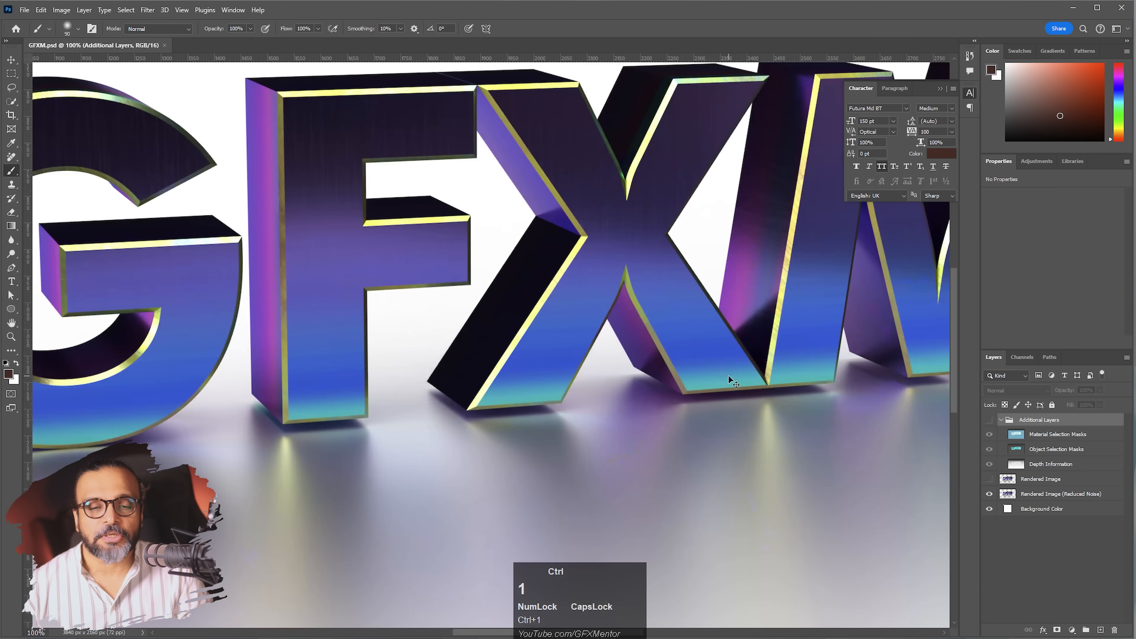
pyautogui.press('space')
pyautogui.moveTo(381, 365)
pyautogui.mouseDown()
pyautogui.moveTo(688, 401)
pyautogui.moveTo(693, 386)
pyautogui.moveTo(433, 383)
pyautogui.moveTo(358, 376)
pyautogui.moveTo(363, 367)
pyautogui.mouseUp()
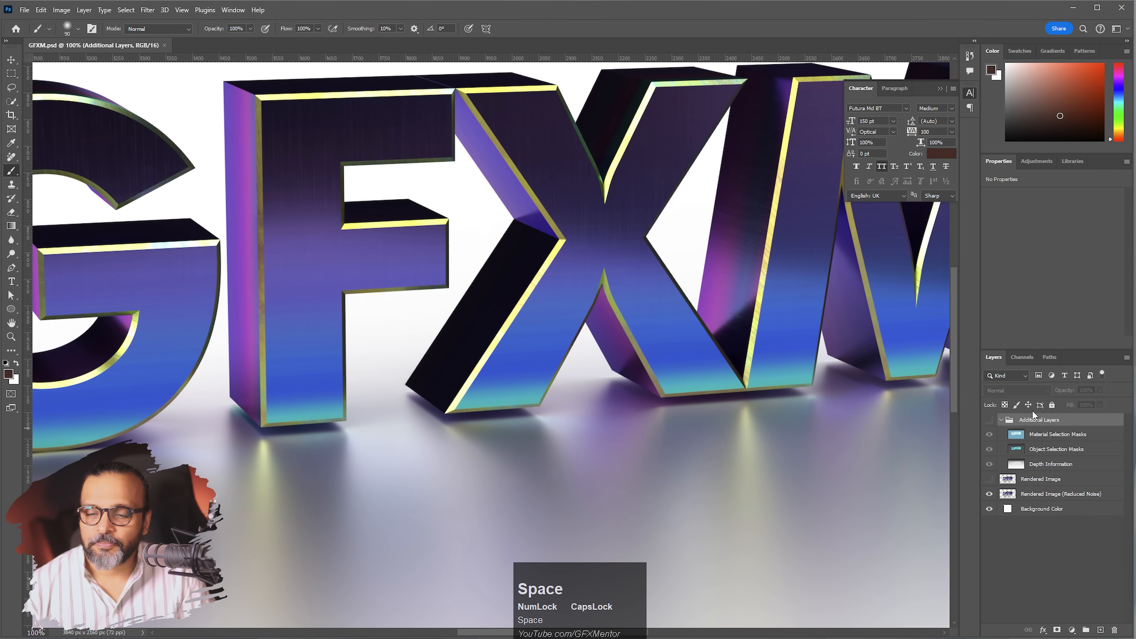
pyautogui.click(1002, 421)
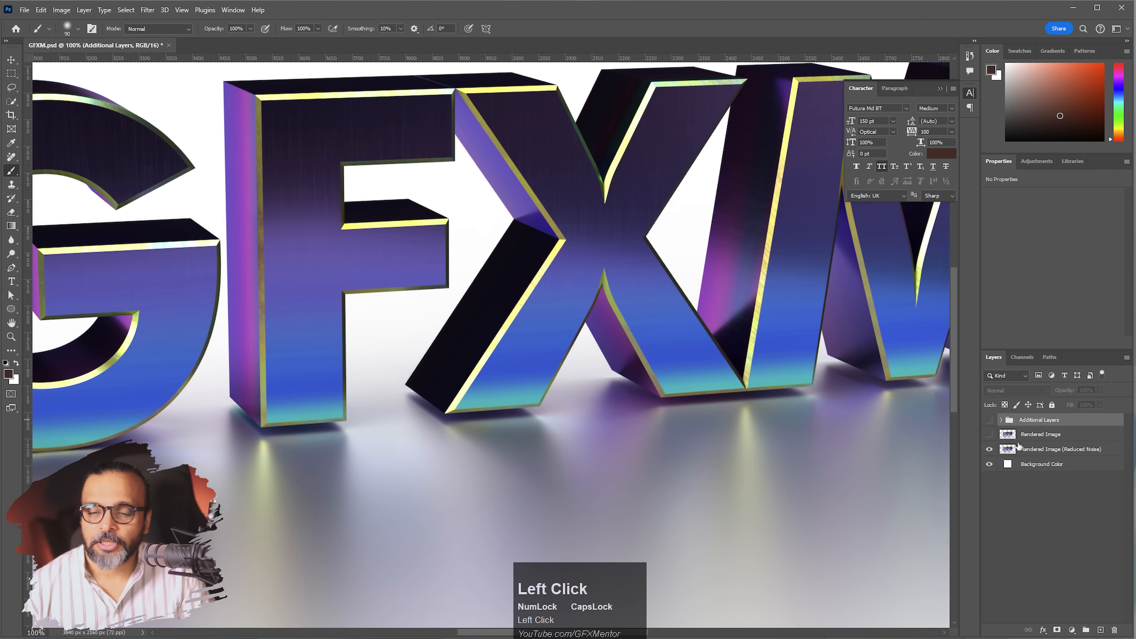
pyautogui.click(990, 465)
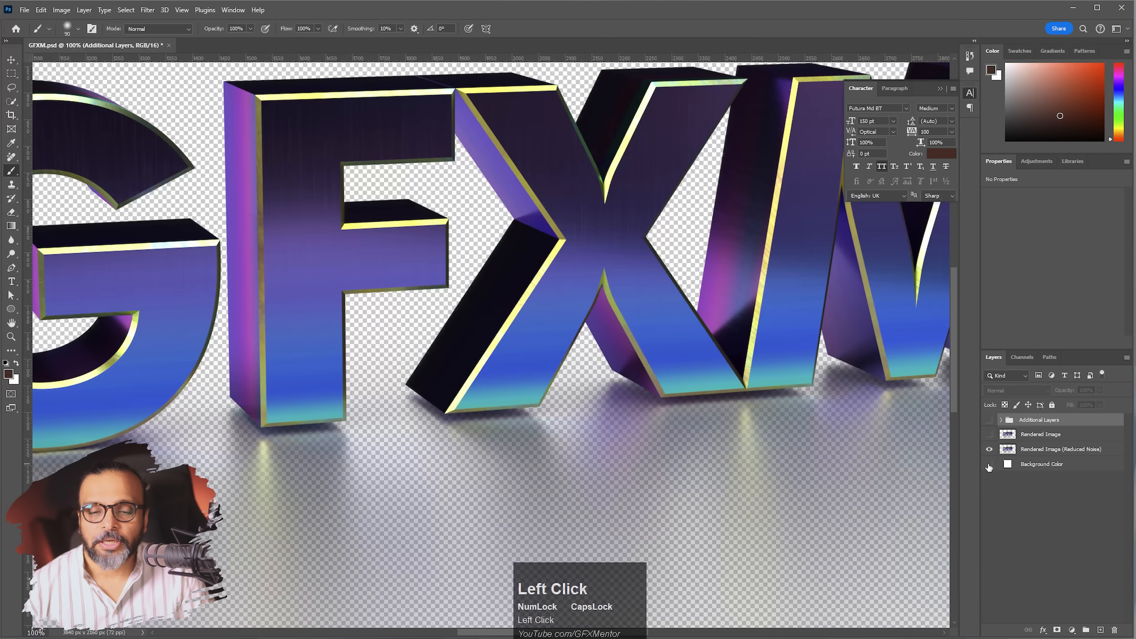
pyautogui.click(989, 465)
# - Set the Background Color fill layer to orange, e7980f, and view the whole text against it
pyautogui.doubleClick(1009, 466)
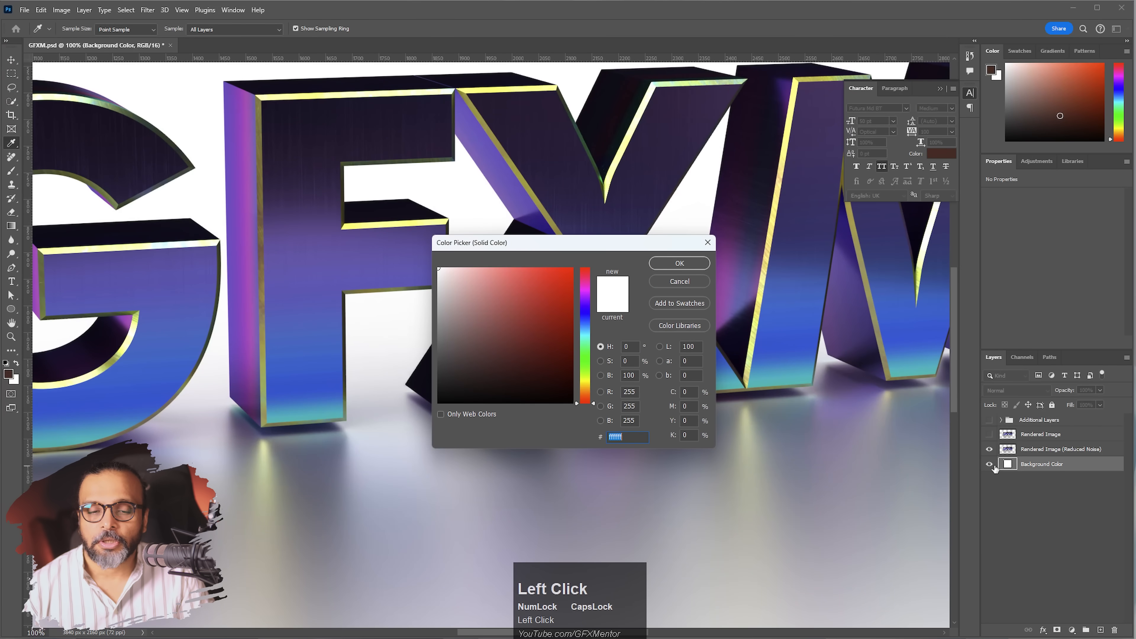
pyautogui.click(564, 280)
pyautogui.moveTo(583, 360); pyautogui.dragTo(590, 392)
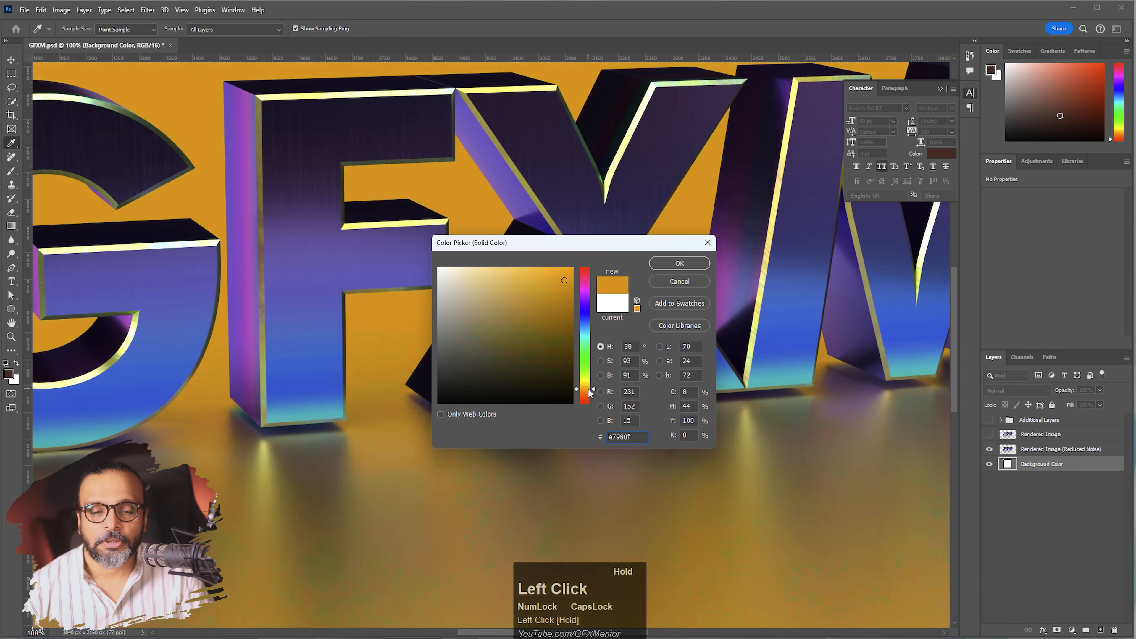
pyautogui.click(667, 264)
pyautogui.keyDown('alt'); pyautogui.scroll(-3, 621, 398); pyautogui.keyUp('alt')
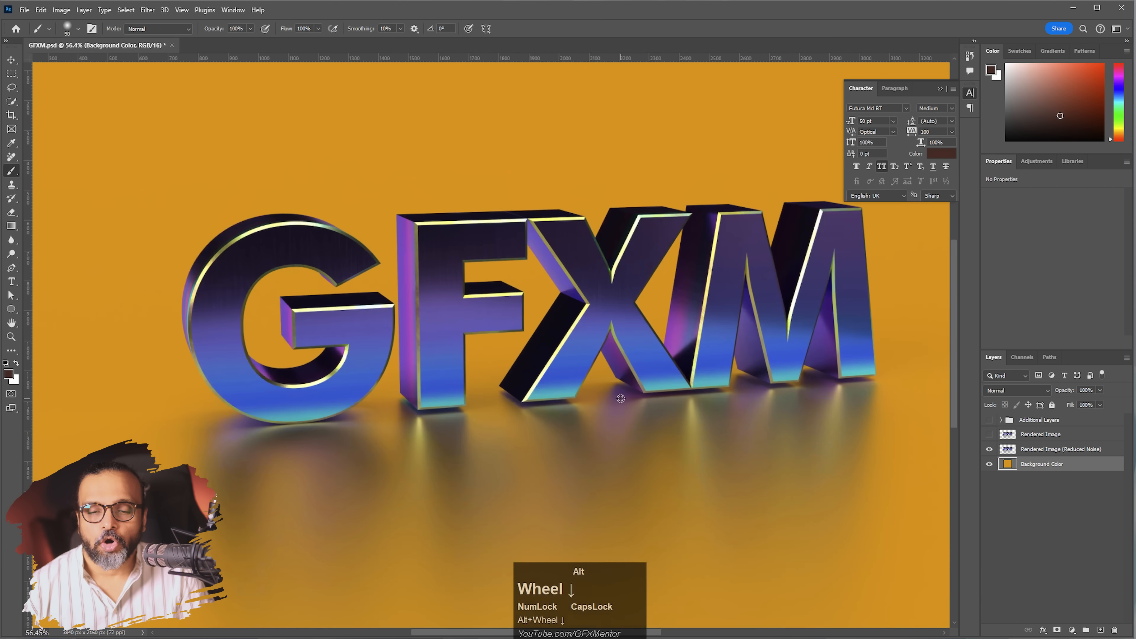
pyautogui.keyDown('alt'); pyautogui.scroll(-1, 620, 398); pyautogui.keyUp('alt')
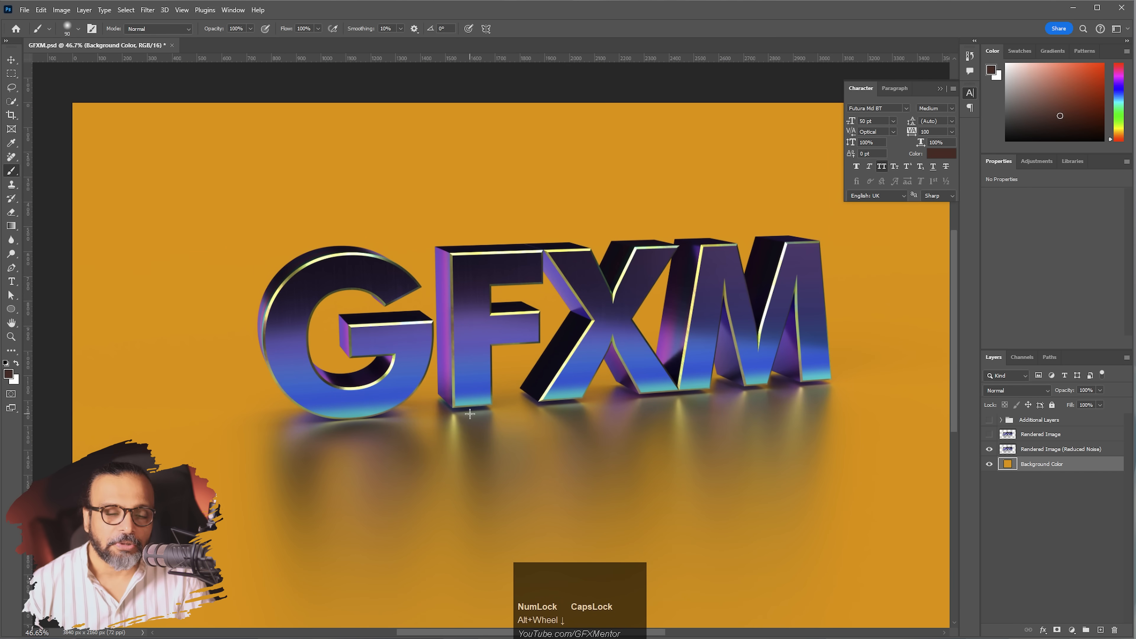
# - Compare the Rendered Image and Rendered Image (Reduced Noise) layers by toggling their visibility, leaving only the reduced-noise version shown
pyautogui.click(989, 449)
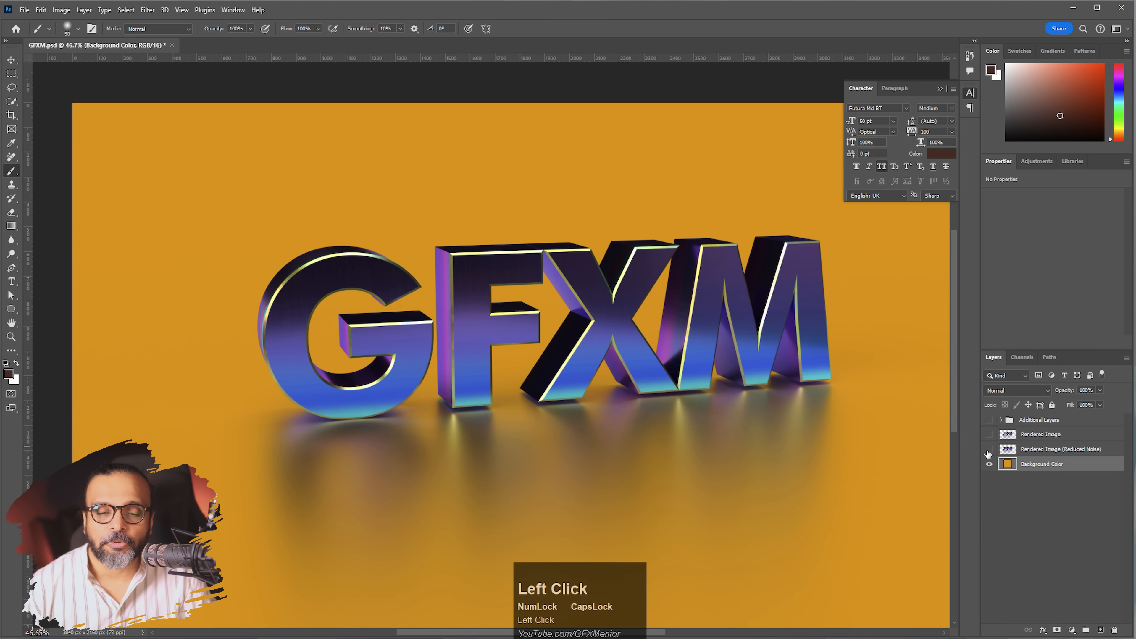
pyautogui.click(989, 450)
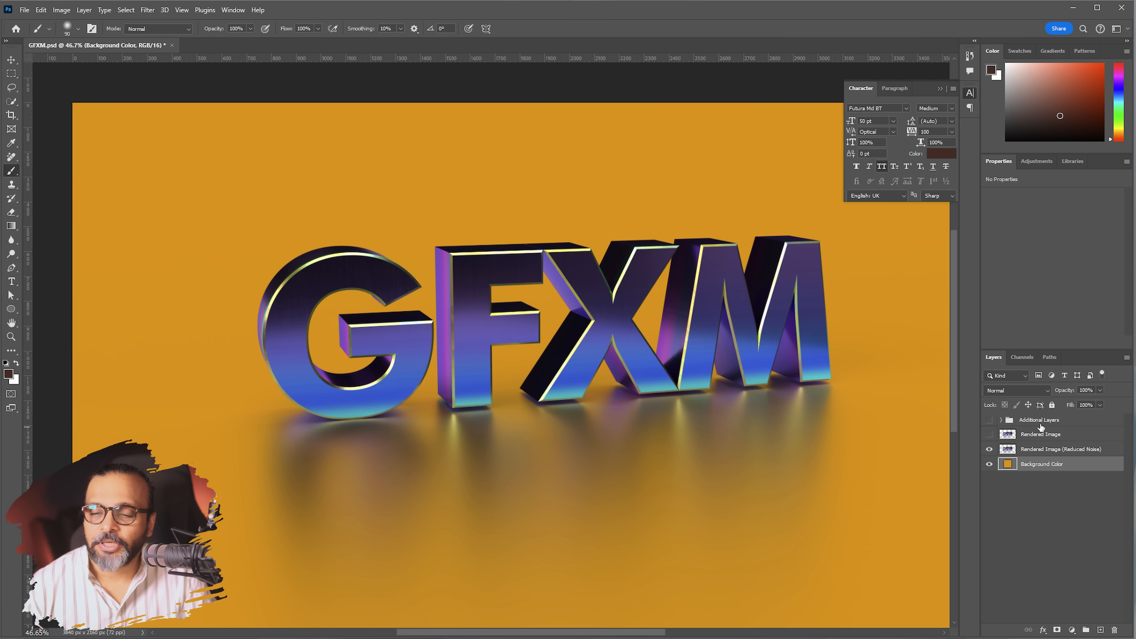
pyautogui.click(1012, 422)
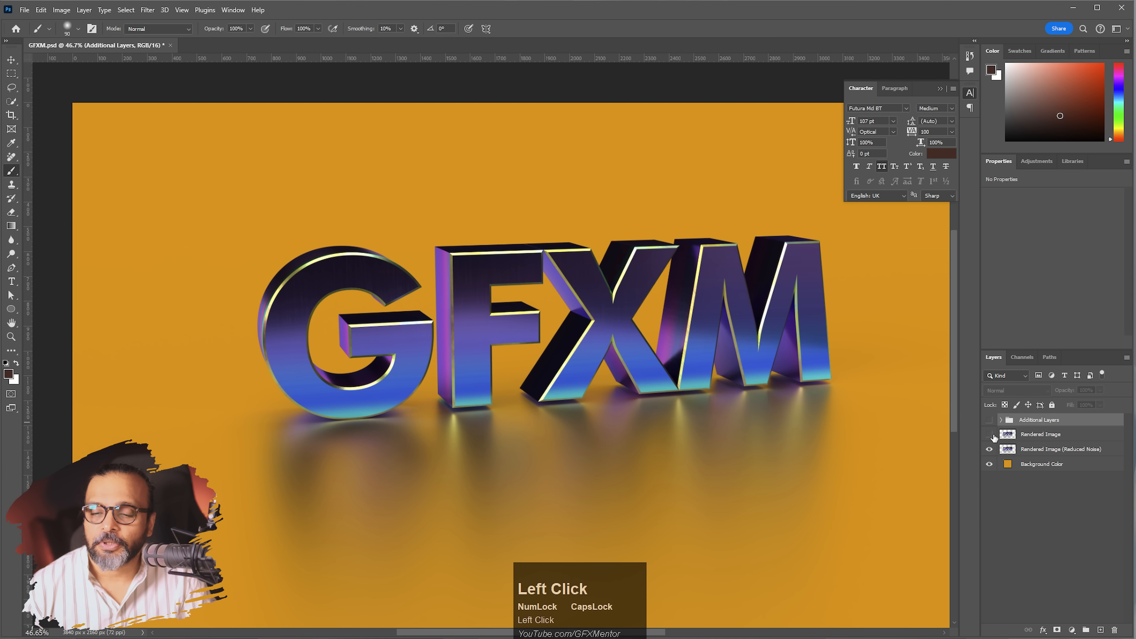
pyautogui.click(993, 436)
pyautogui.click(991, 435)
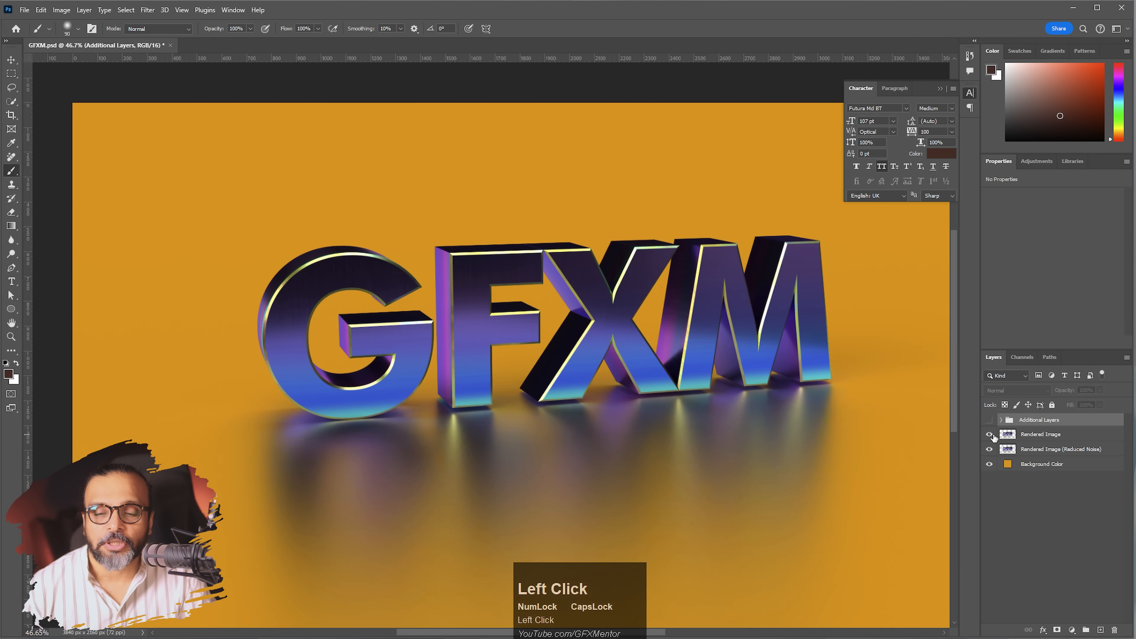
pyautogui.click(991, 449)
pyautogui.click(991, 449)
pyautogui.click(990, 435)
# - Show and expand the Additional Layers group, load the Material Selection Masks layer as a selection, and hide that layer
pyautogui.click(990, 420)
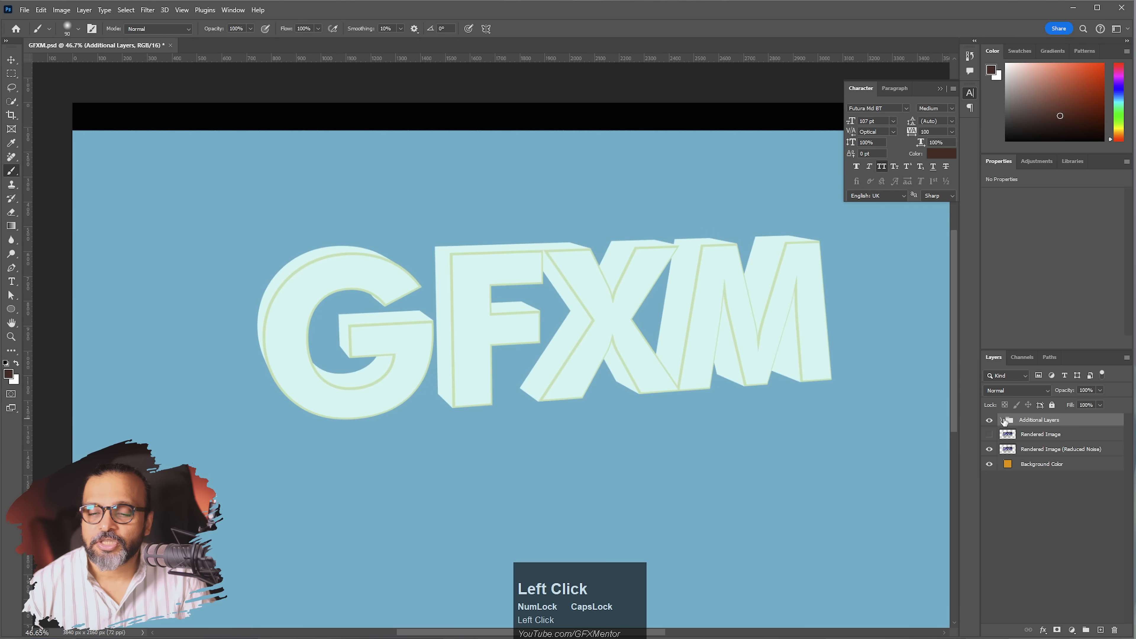
pyautogui.click(1004, 421)
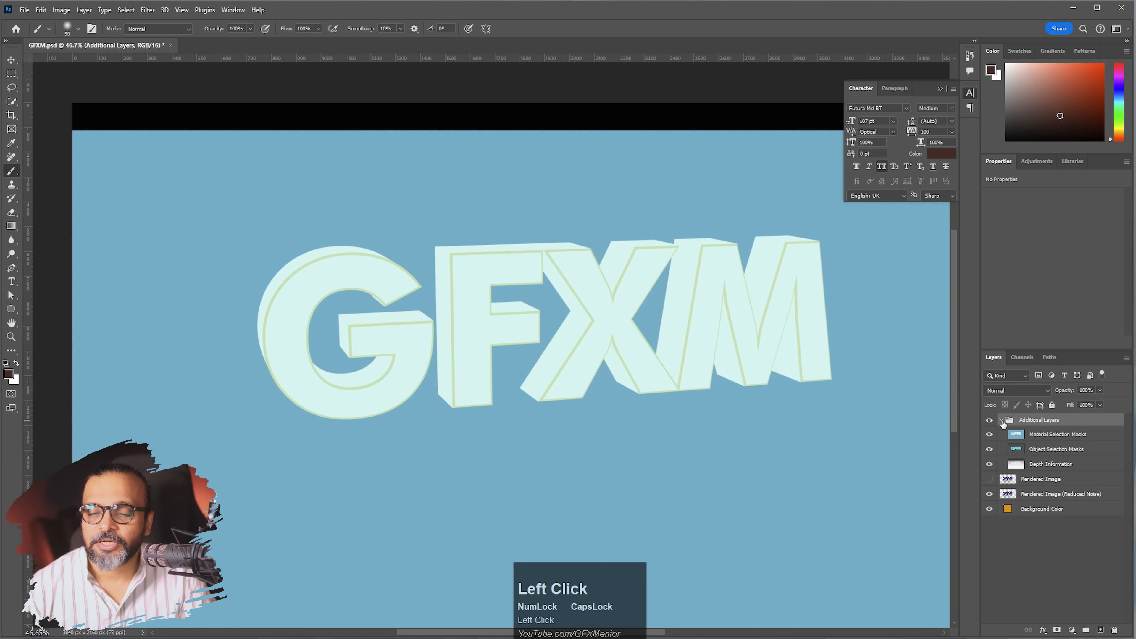
pyautogui.click(1034, 437)
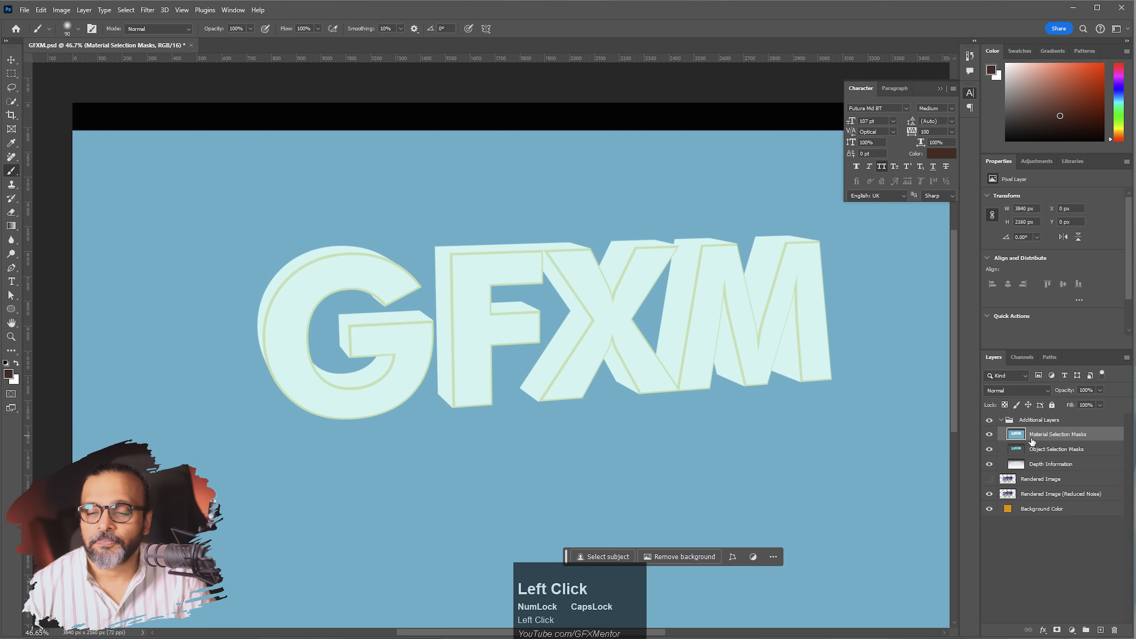
pyautogui.keyDown('ctrl'); pyautogui.click(1017, 436); pyautogui.keyUp('ctrl')
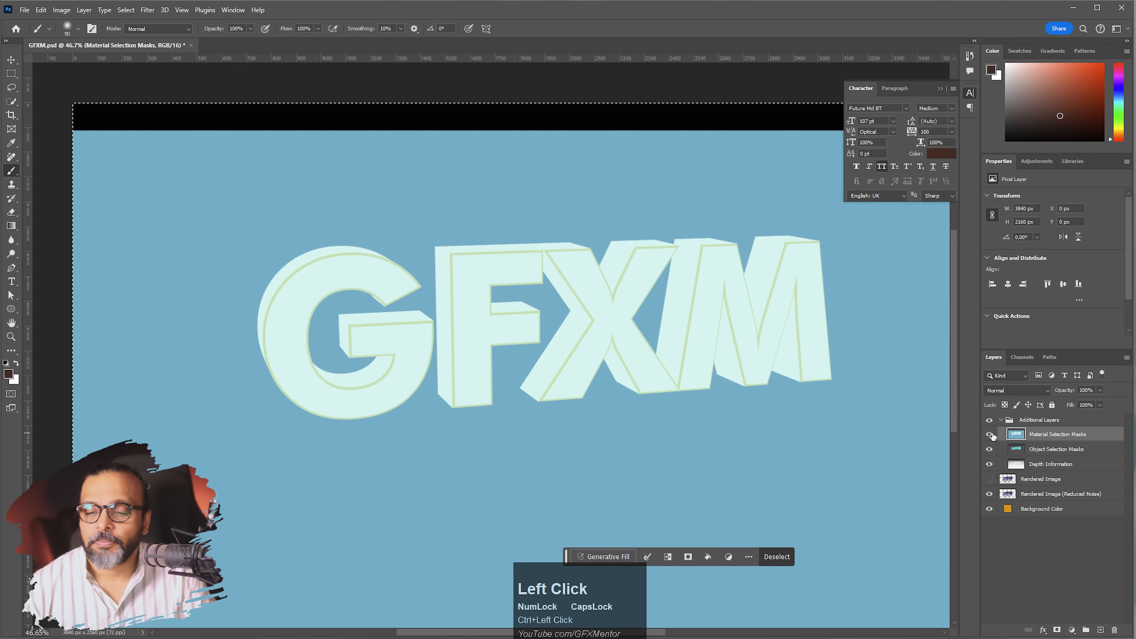
pyautogui.click(989, 434)
# - Examine the Object Selection Masks and Depth Information layers, hiding the object masks and finally the whole Additional Layers group
pyautogui.click(1017, 450)
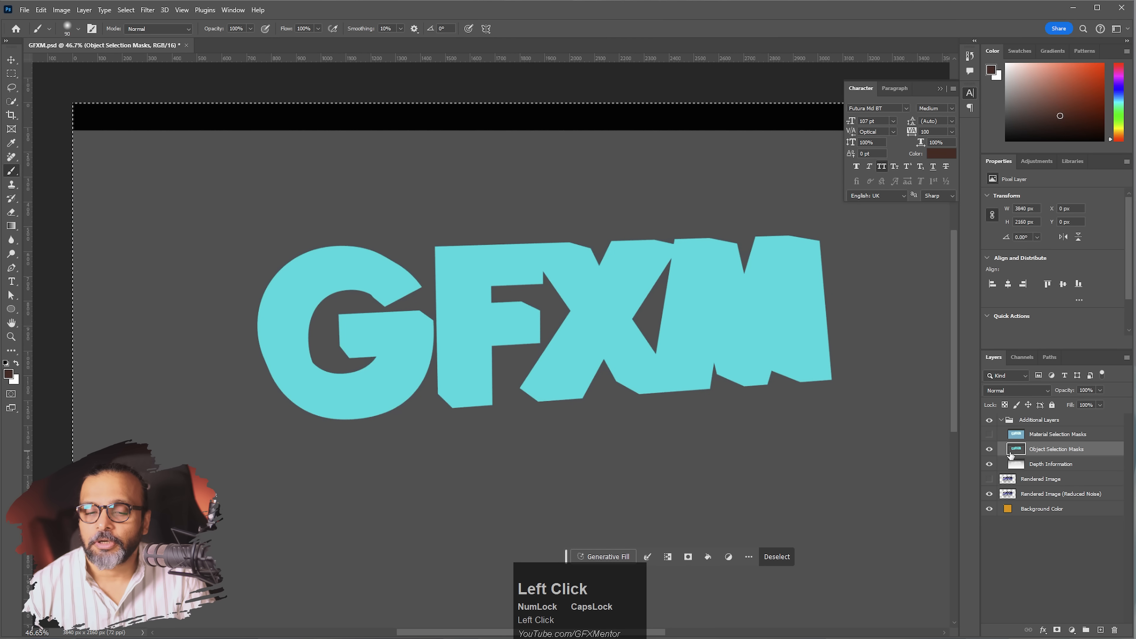
pyautogui.keyDown('ctrl'); pyautogui.click(1015, 453); pyautogui.keyUp('ctrl')
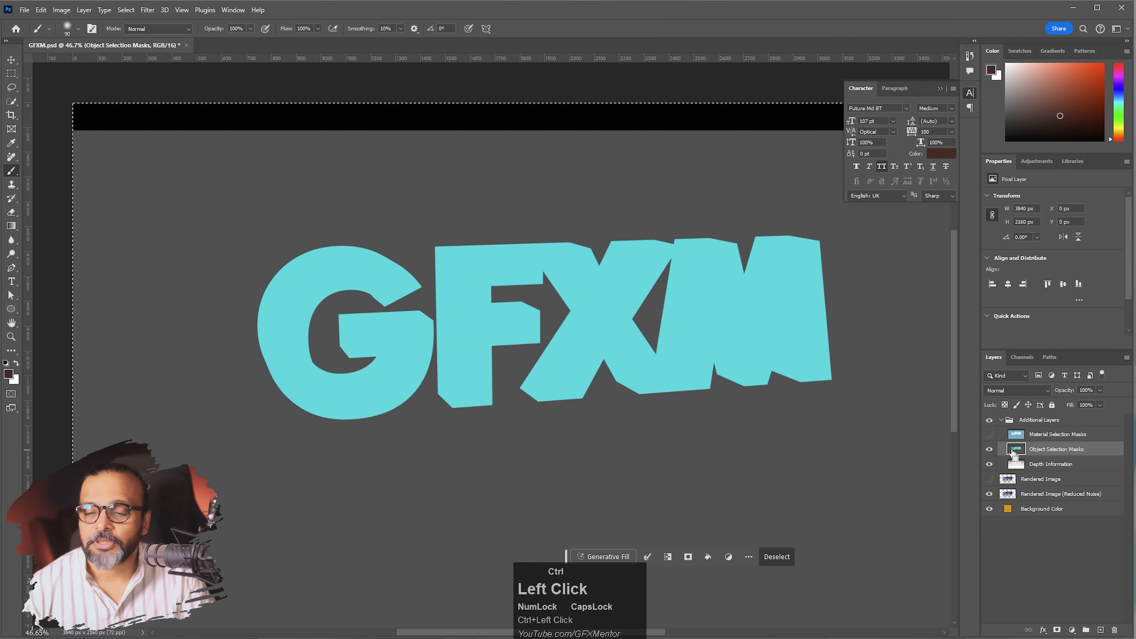
pyautogui.click(989, 449)
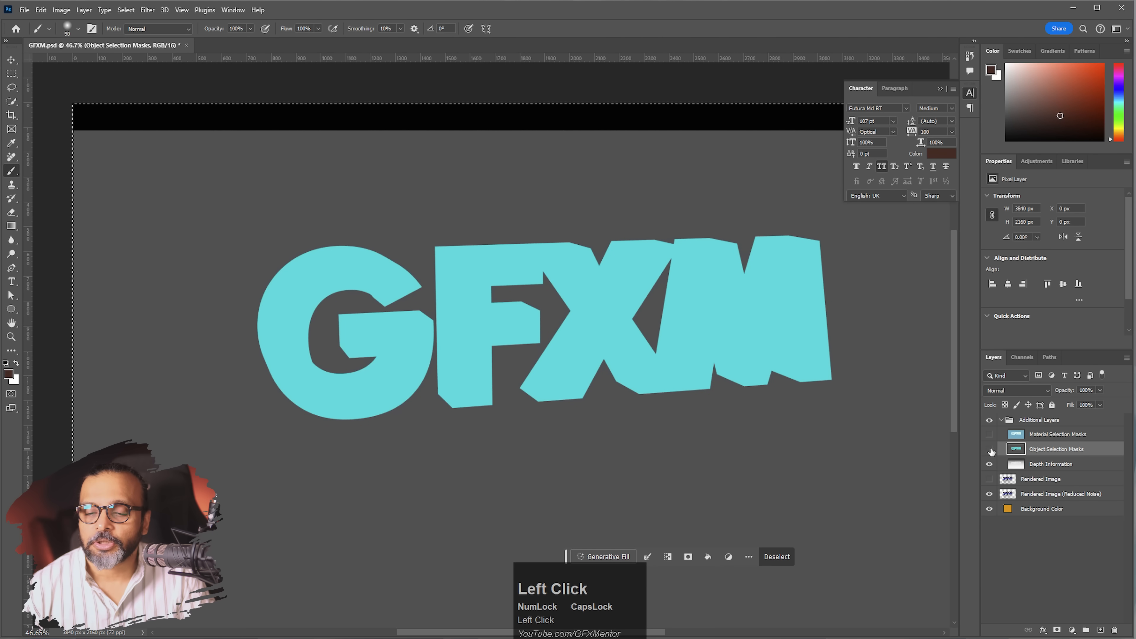
pyautogui.click(1016, 465)
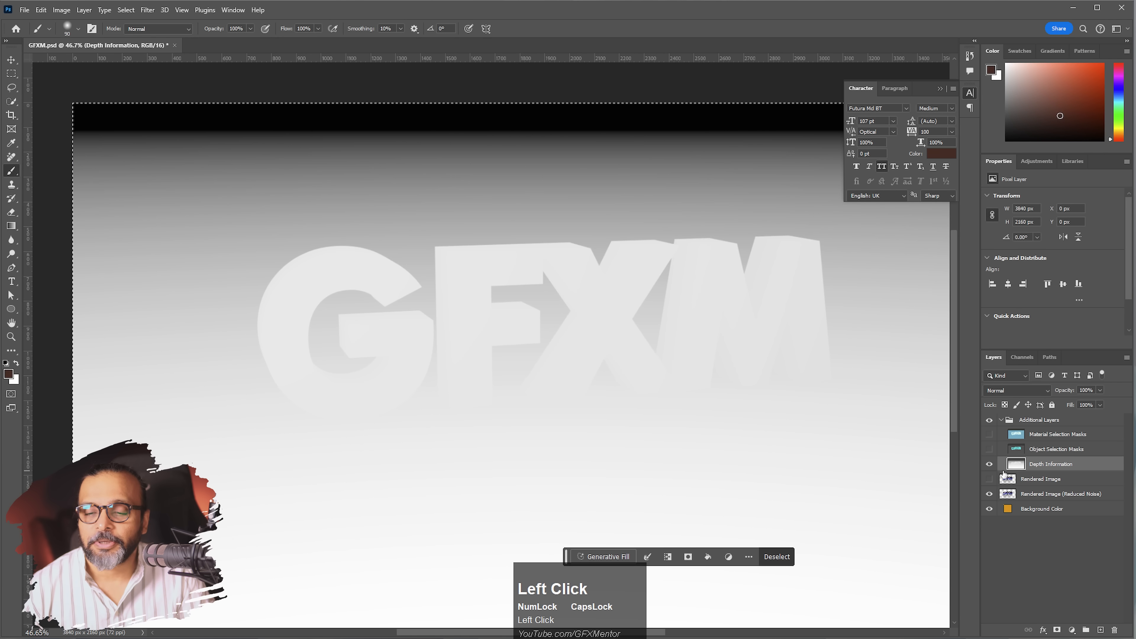
pyautogui.click(989, 420)
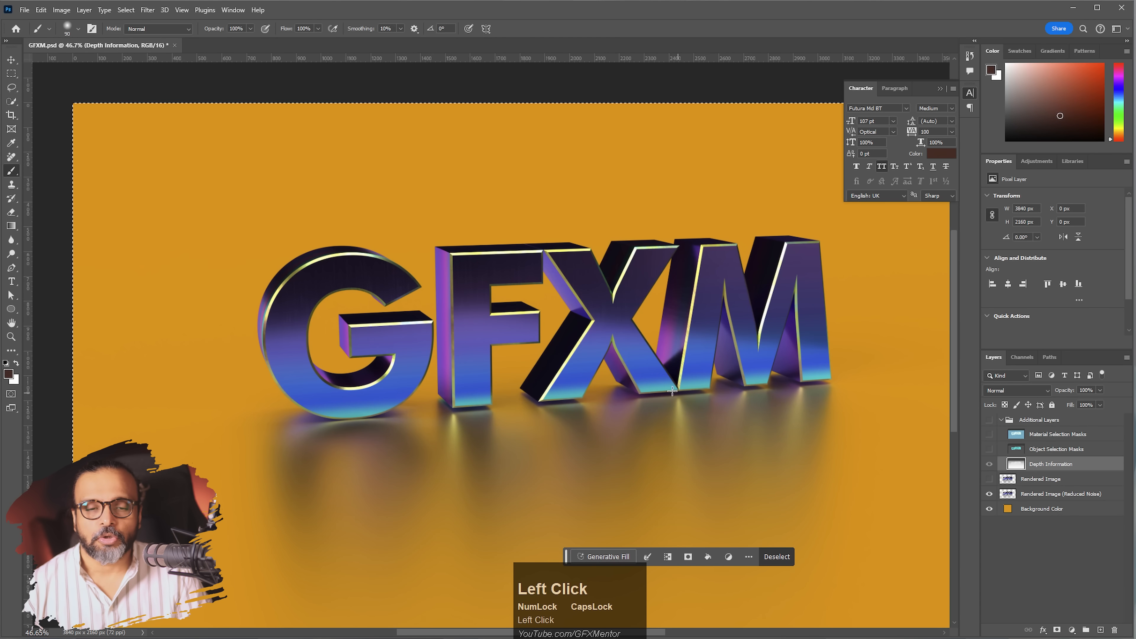
# - Change the Background Color fill layer to dark navy blue, 082458
pyautogui.keyDown('alt'); pyautogui.scroll(-3, 672, 391); pyautogui.keyUp('alt')
pyautogui.keyDown('alt'); pyautogui.scroll(2, 653, 393); pyautogui.keyUp('alt')
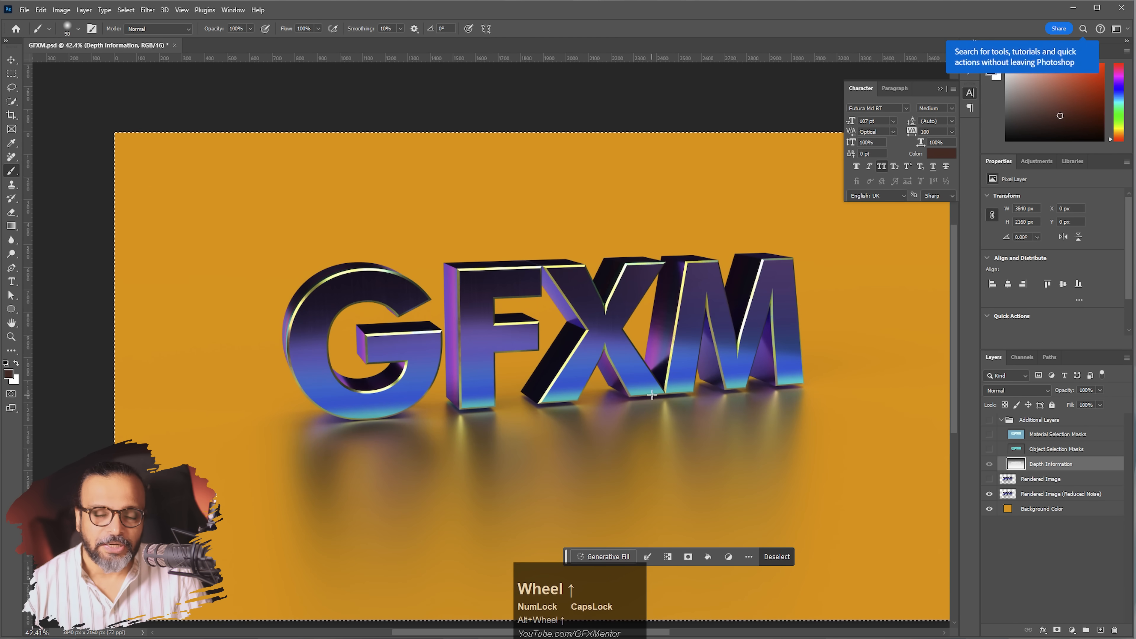
pyautogui.doubleClick(1007, 509)
pyautogui.moveTo(583, 349); pyautogui.dragTo(581, 321)
pyautogui.moveTo(528, 378)
pyautogui.mouseDown()
pyautogui.moveTo(562, 319)
pyautogui.moveTo(574, 346)
pyautogui.mouseUp()
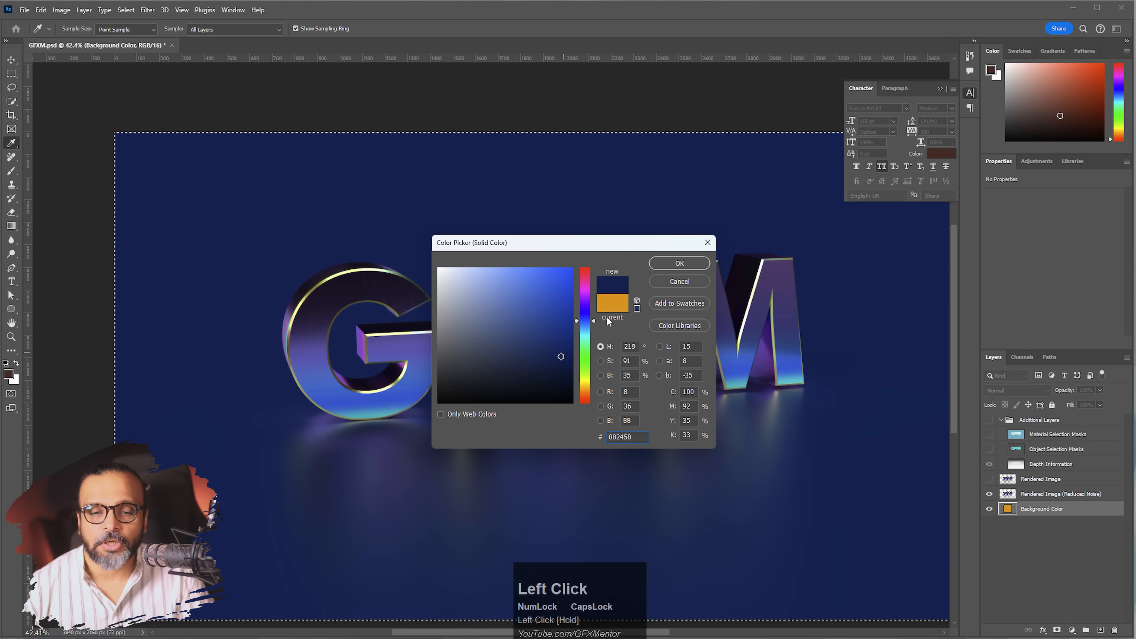
pyautogui.click(679, 264)
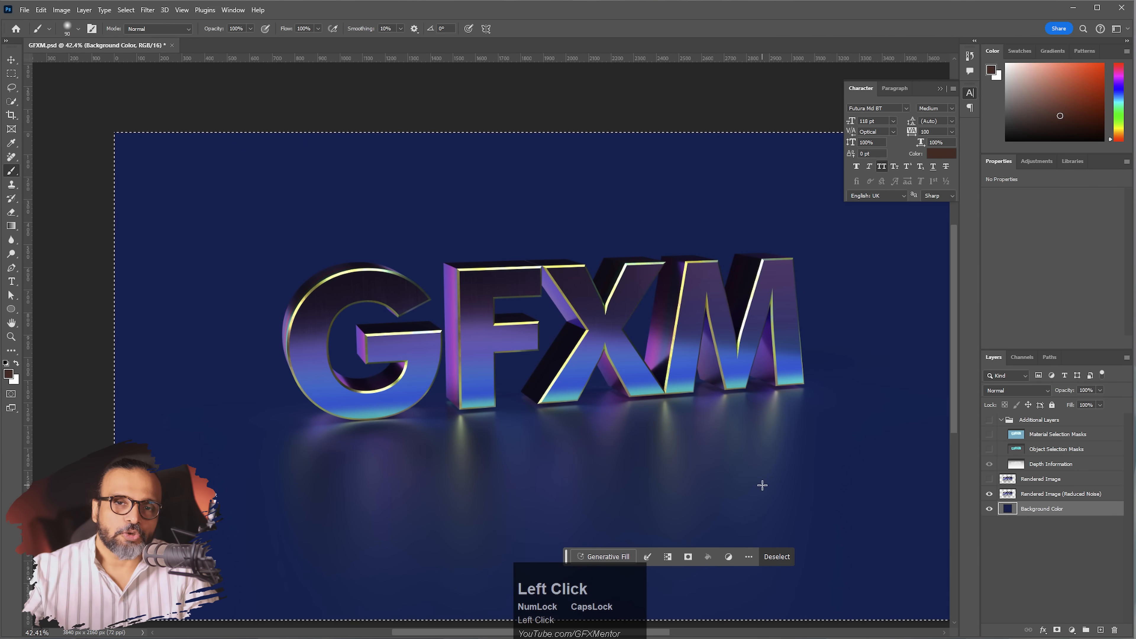